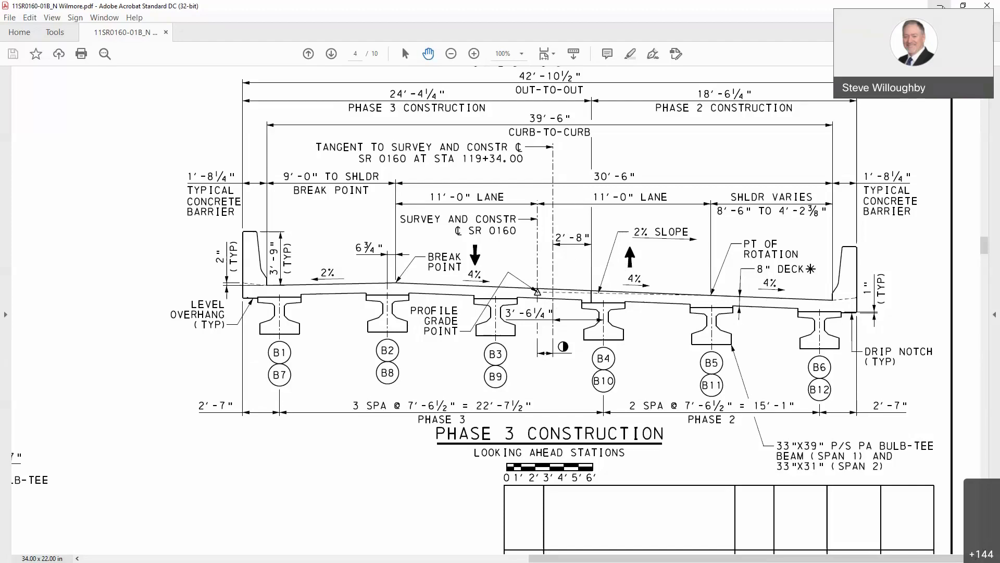
Step: Switch from the plan sheet to the SR0160 Bridge 05 model in OpenBridge Modeler and inspect the SR 0160 alignment in View 1
left_click(940, 5)
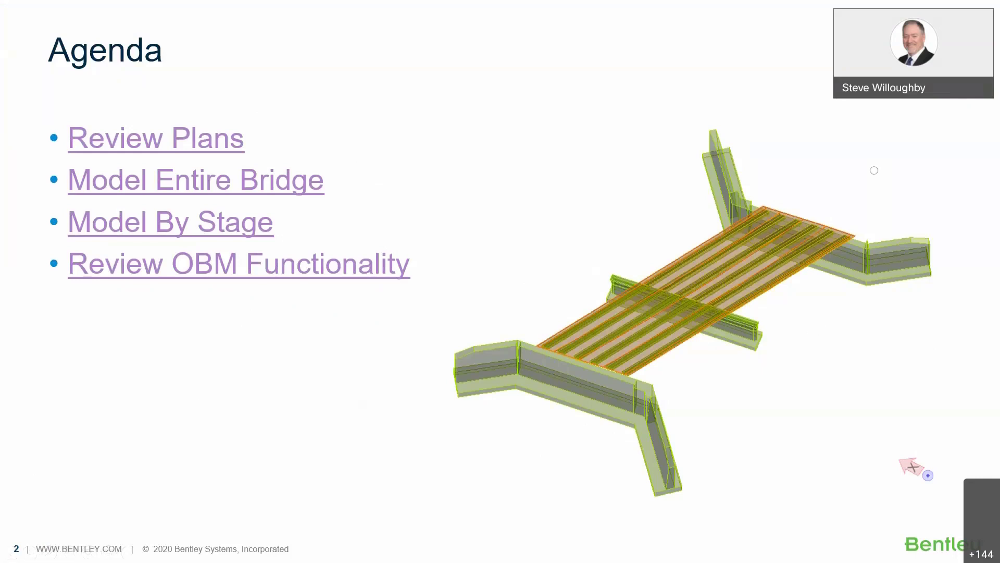
key("alt+Tab")
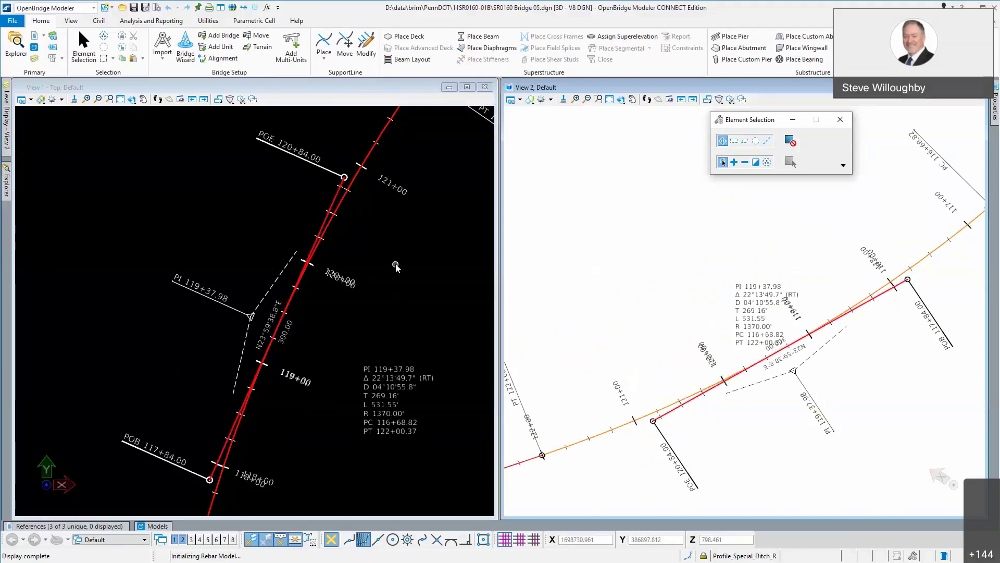
scroll(396, 266, "down", 1)
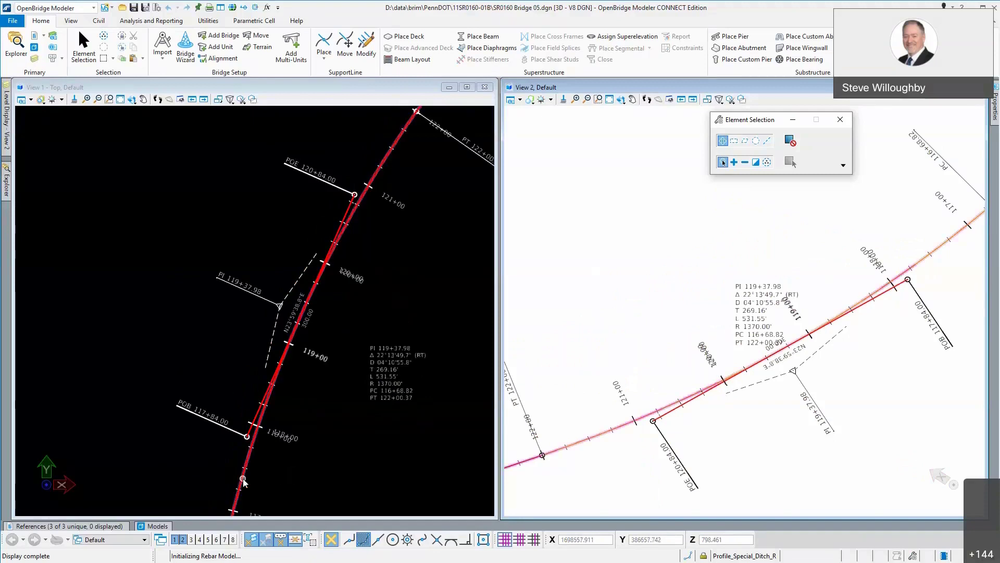
mouse_move(243, 483)
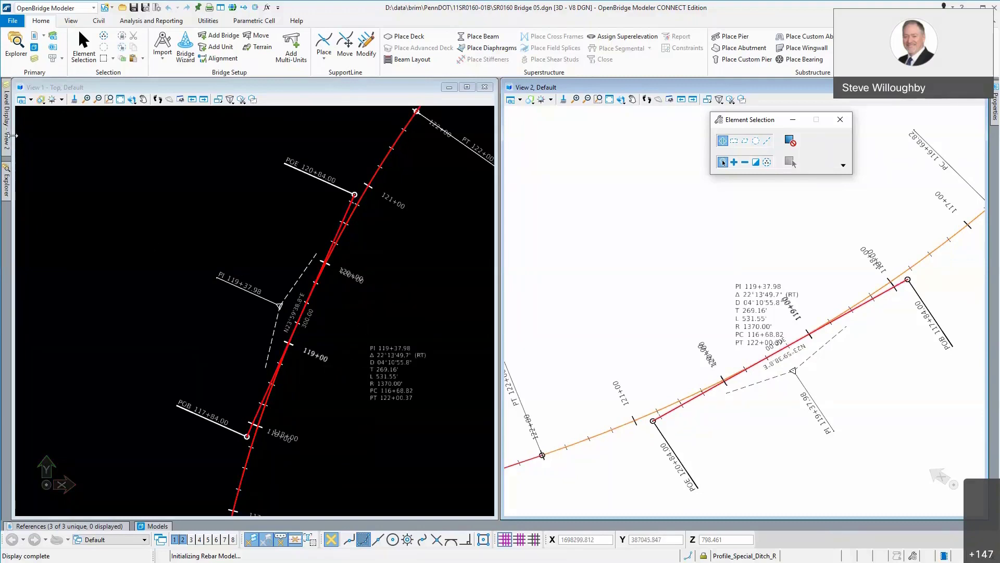
Step: Turn on display of the Geom_Temp level in View 2 and View 1
mouse_move(6, 138)
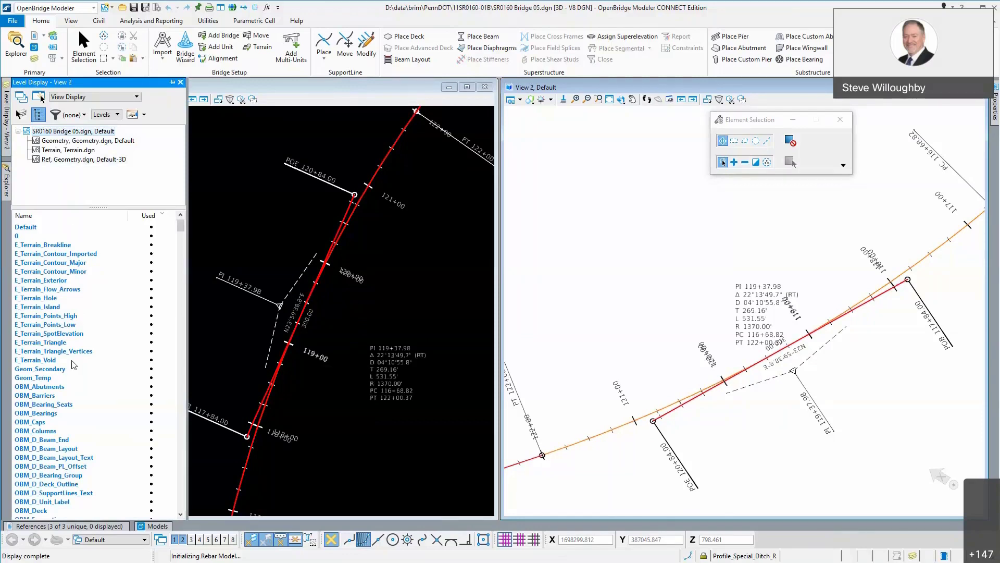
left_click(51, 377)
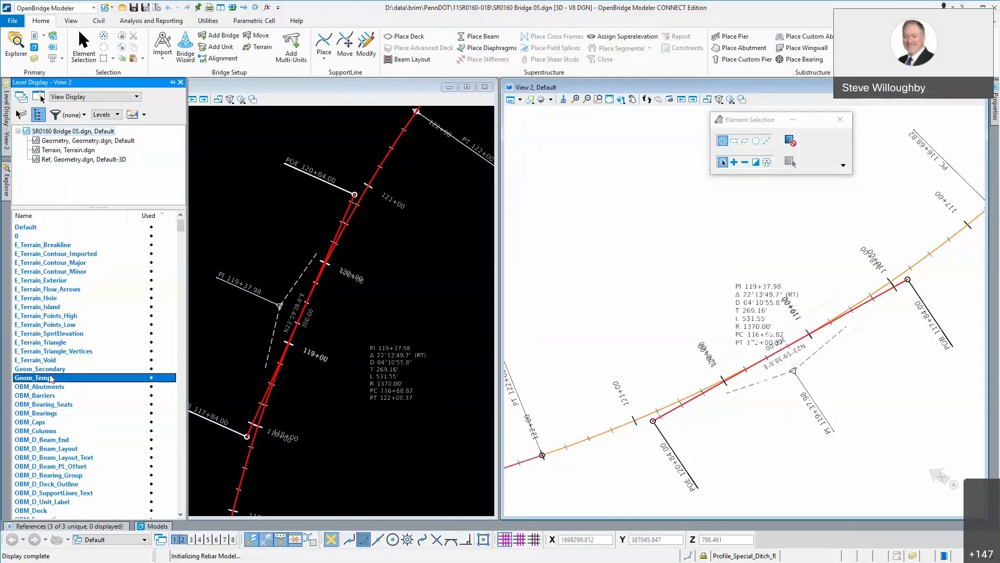
left_click(255, 89)
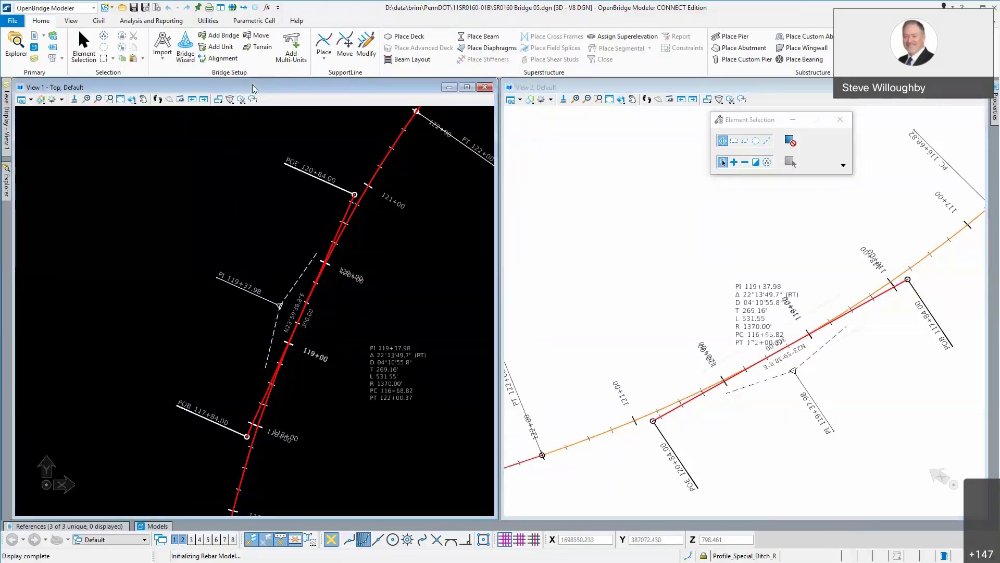
mouse_move(7, 120)
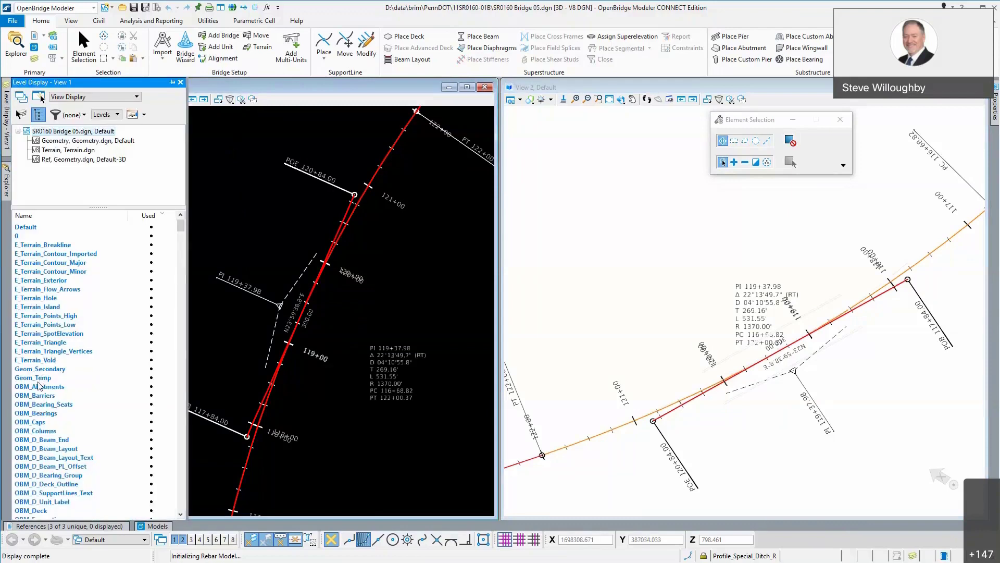
left_click(38, 379)
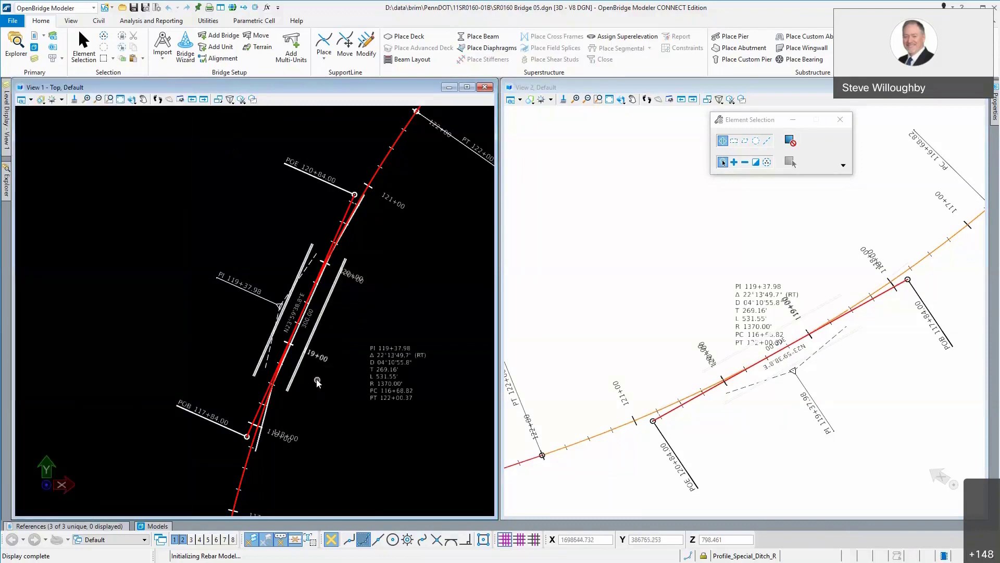
Step: Consult the Phase 3 construction section in the plan PDF, and select the Stg Const Line in View 1 to inspect its geometry
scroll(317, 382, "up", 3)
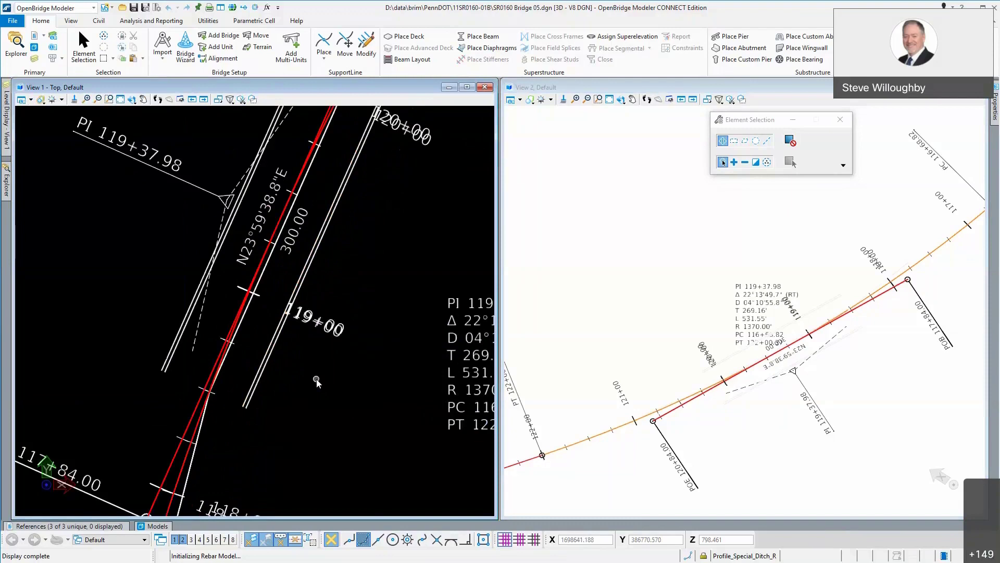
scroll(317, 382, "down", 1)
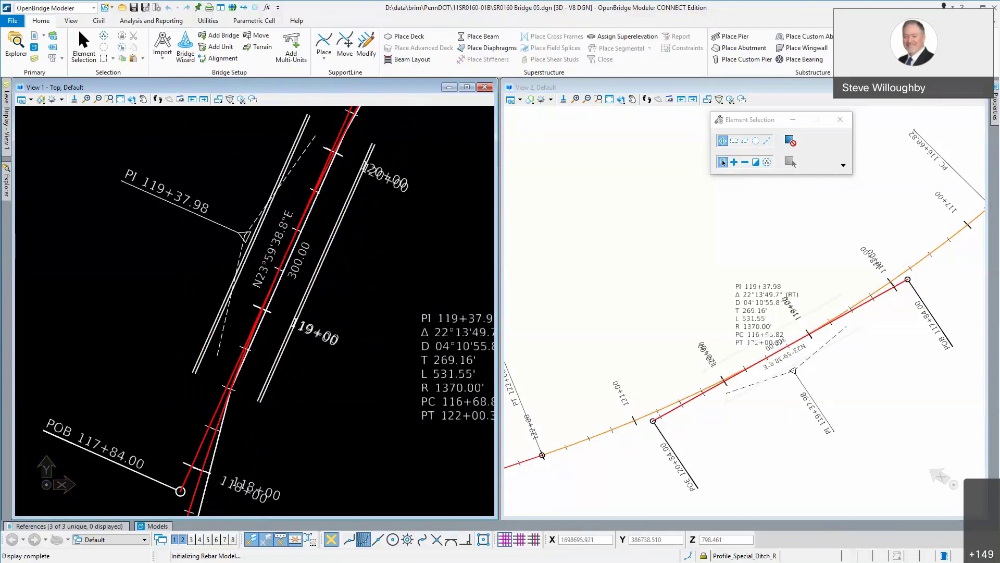
key("alt+Tab")
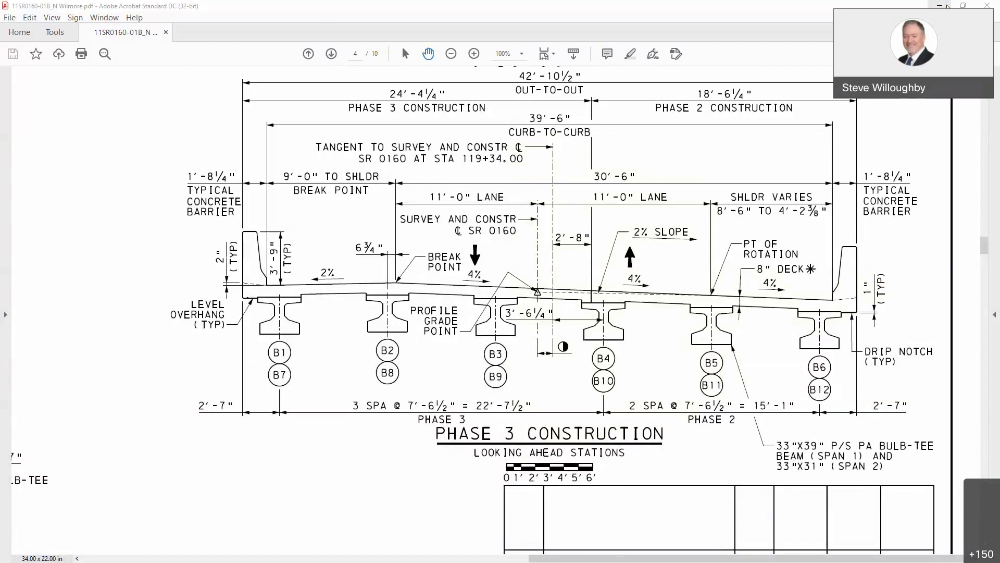
left_click(940, 6)
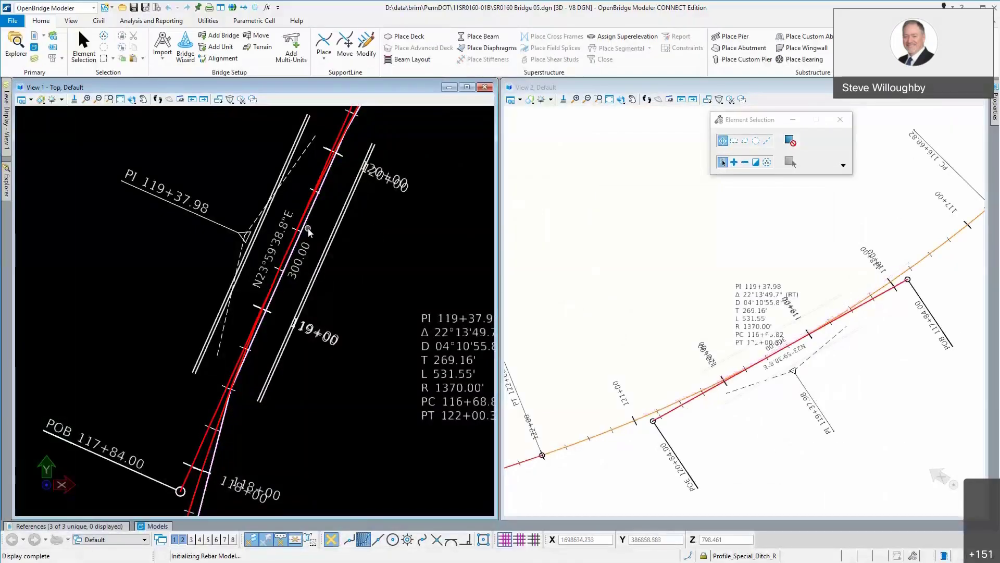
left_click(310, 230)
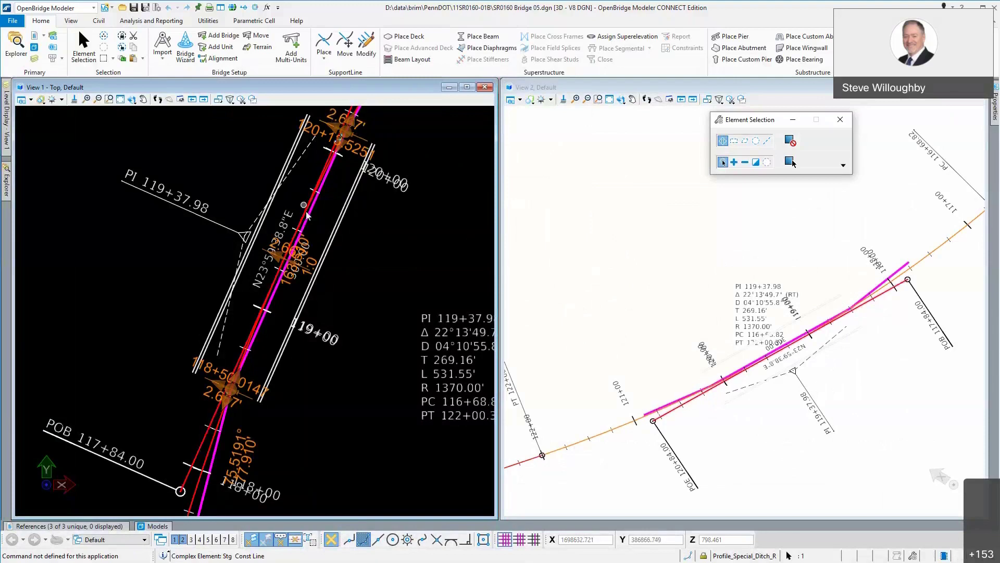
mouse_move(306, 210)
scroll(304, 359, "down", 2)
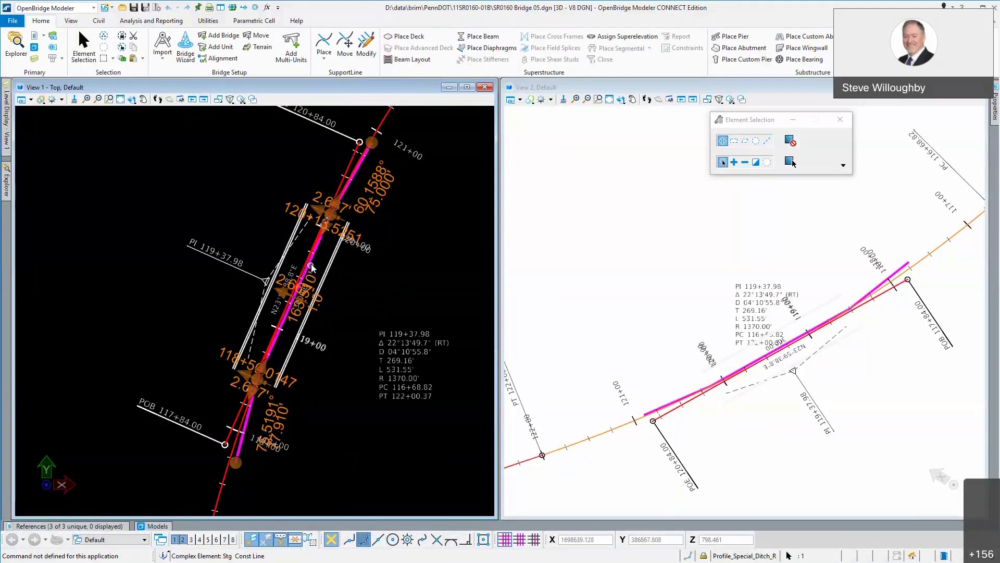
Step: Inspect the offsets of the right edge of deck, left edge of deck and right gutter line by selecting each in View 1
scroll(332, 292, "up", 3)
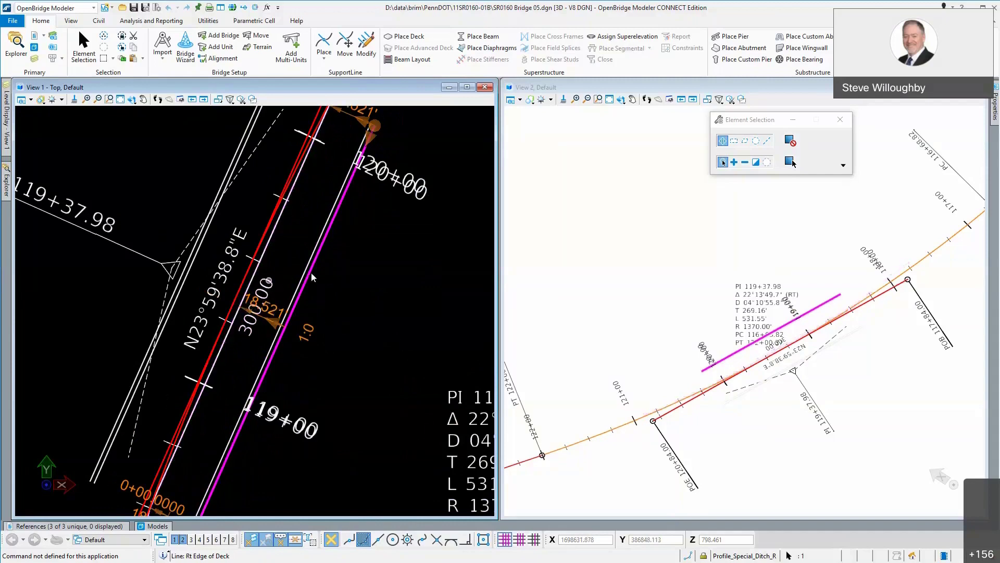
left_click(200, 237)
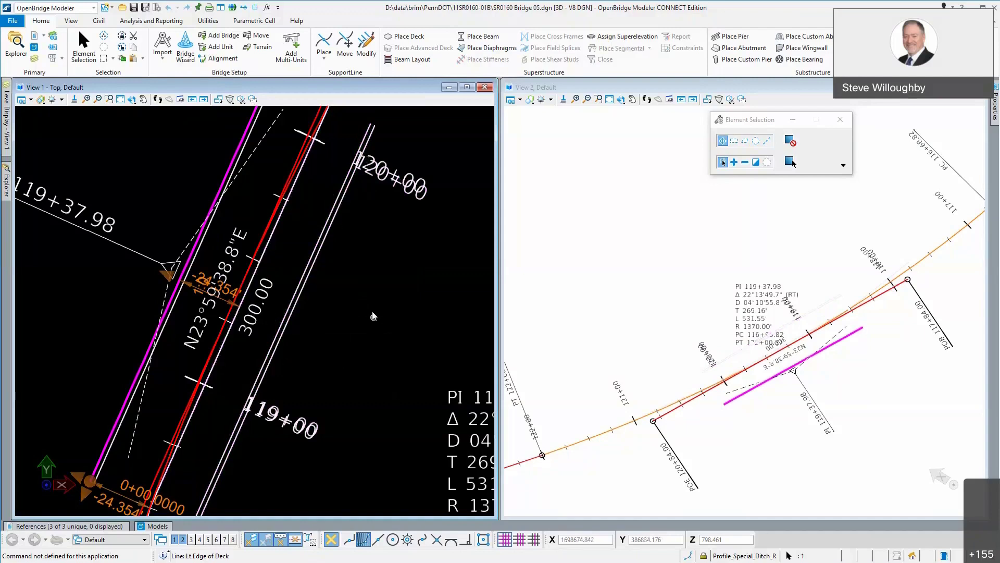
left_click(281, 327)
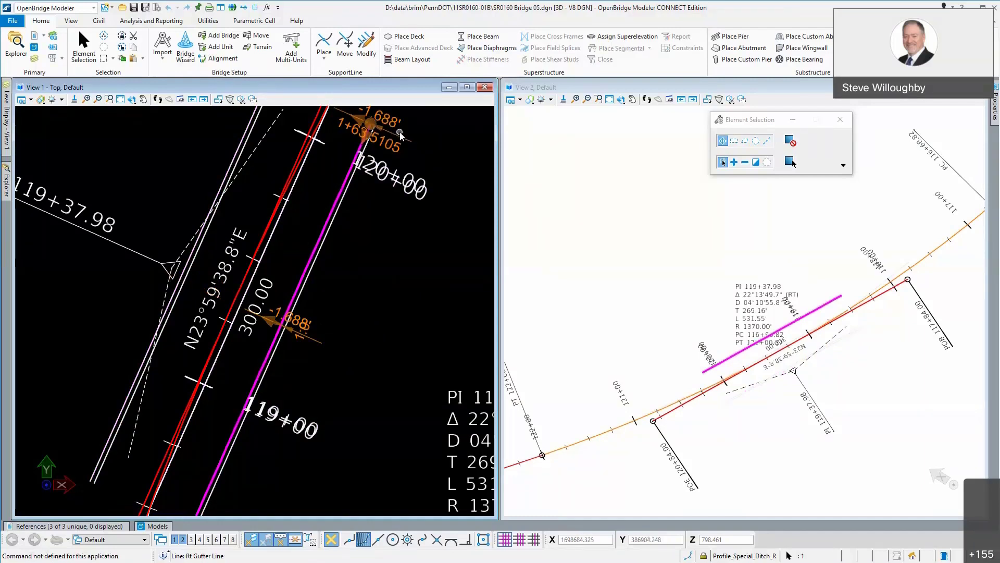
Step: Check the typical concrete barrier width in the plan PDF, and inspect the left gutter line and stage construction line in the model
key("alt+Tab")
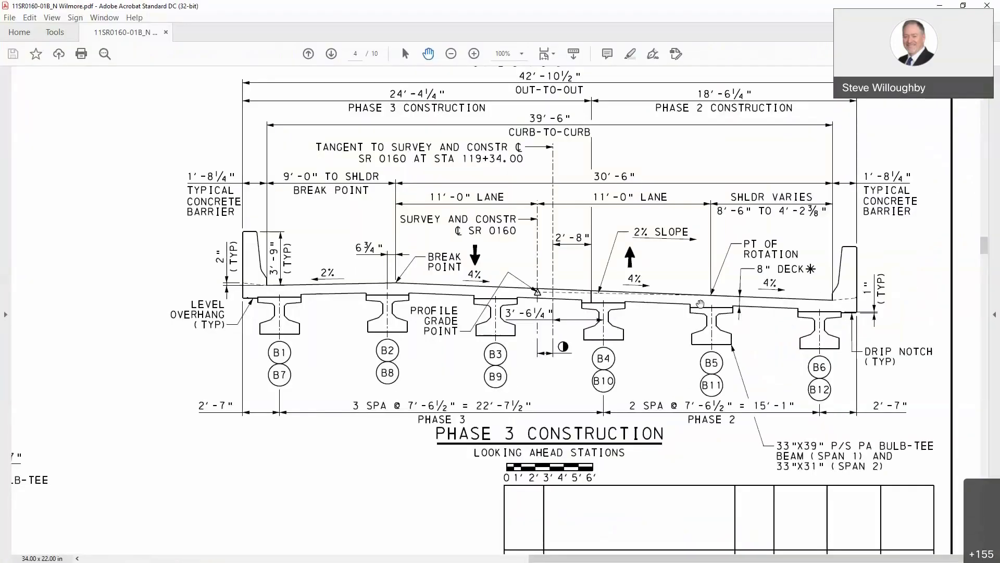
scroll(616, 356, "down", 1)
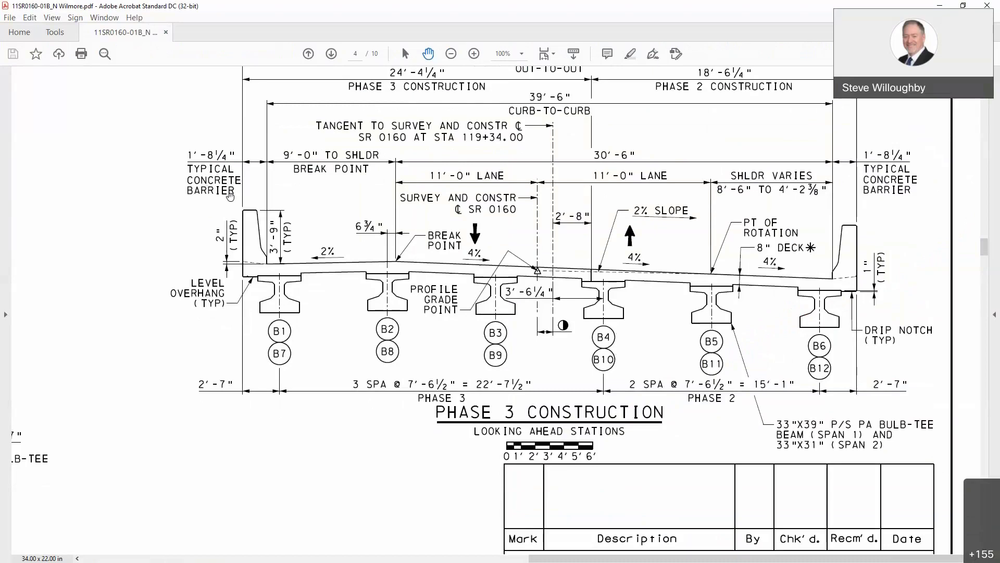
key("alt+Tab")
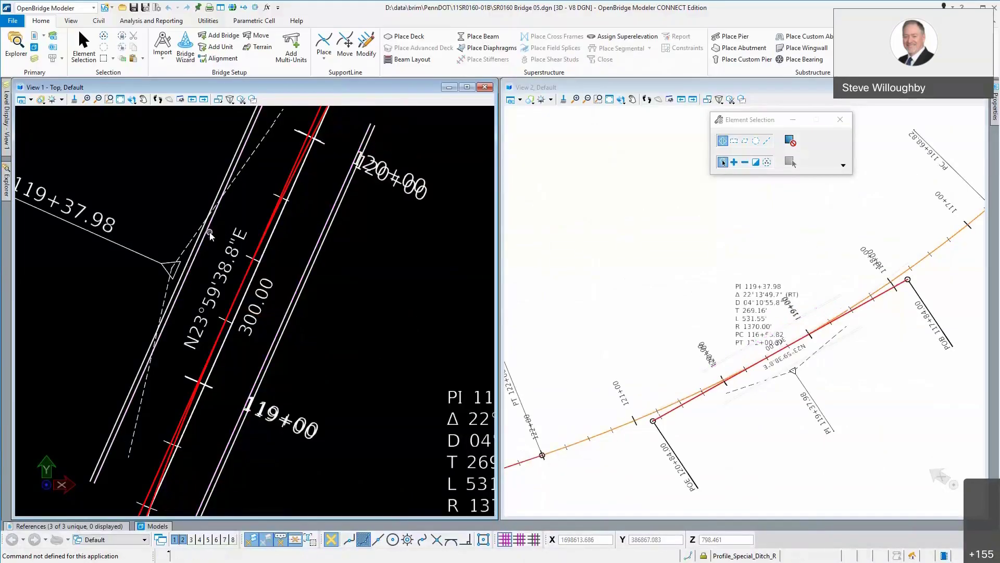
left_click(221, 230)
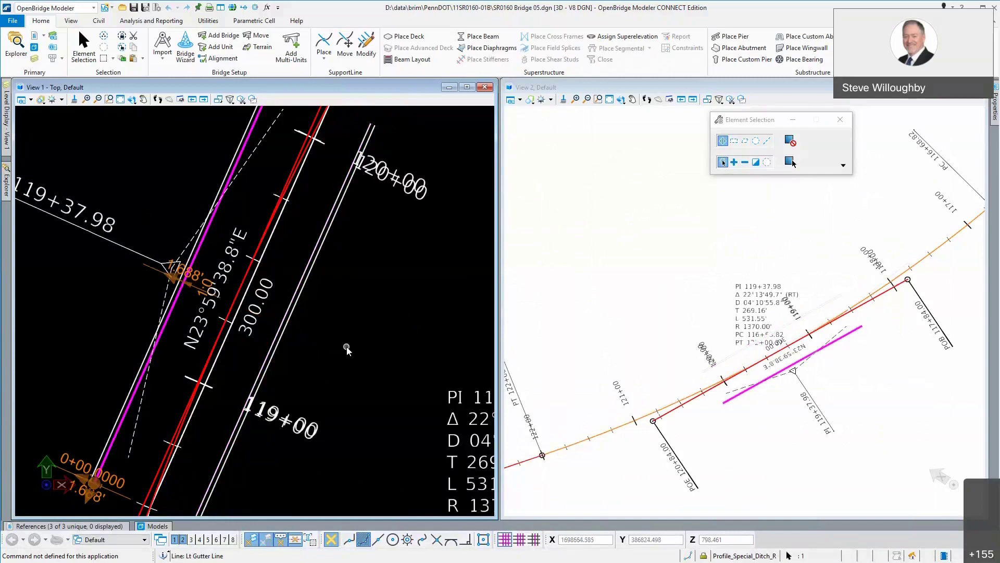
scroll(347, 299, "down", 2)
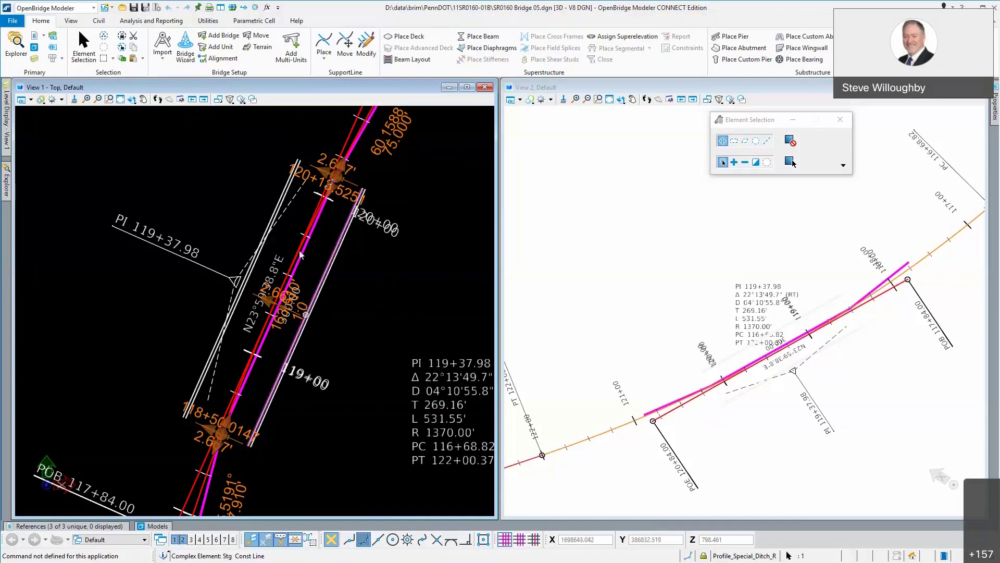
mouse_move(301, 260)
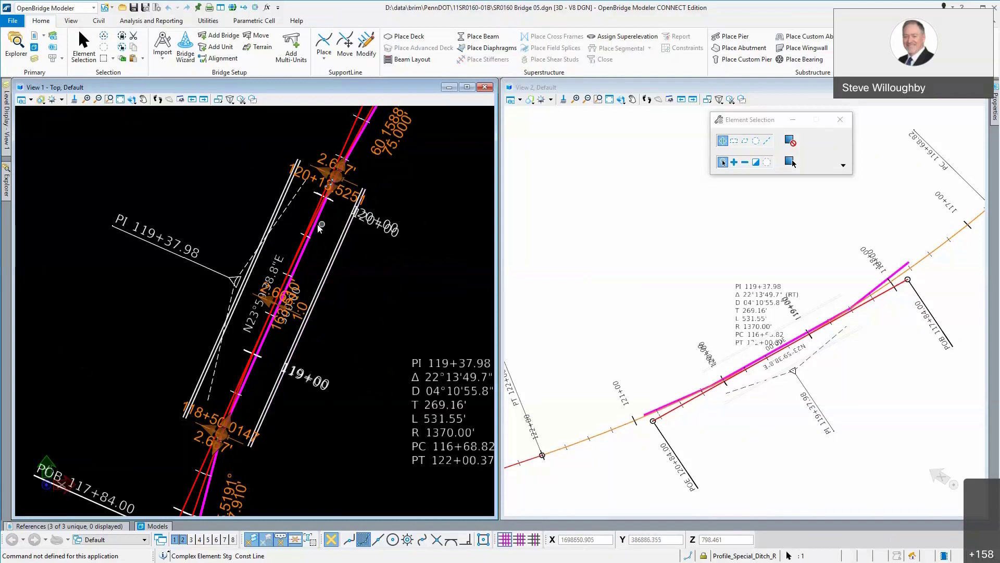
mouse_move(319, 225)
Step: Open the deck template library and display the Stage 2 template from the PennDOT folder under Standard Templates
left_click(208, 21)
left_click(252, 37)
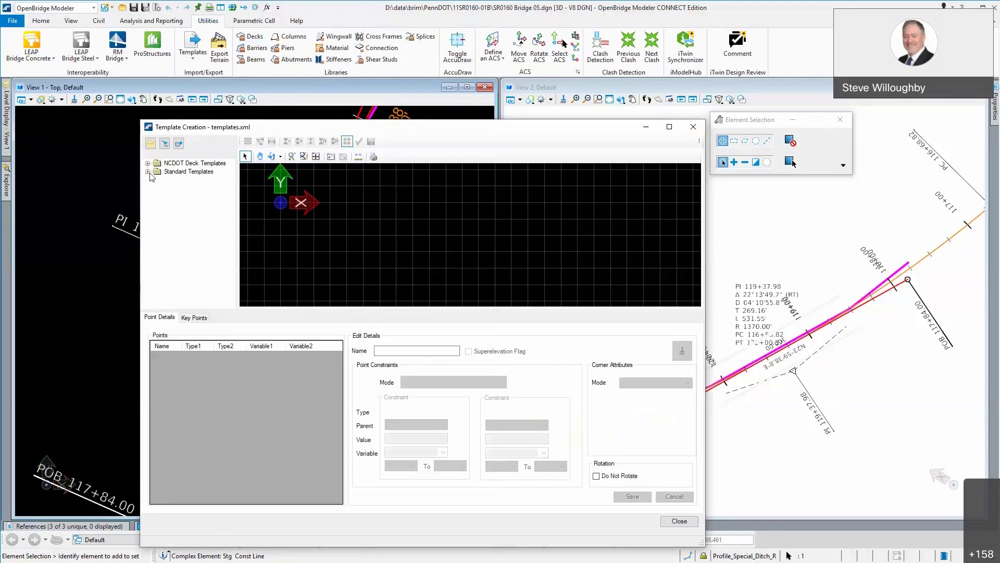
left_click(149, 172)
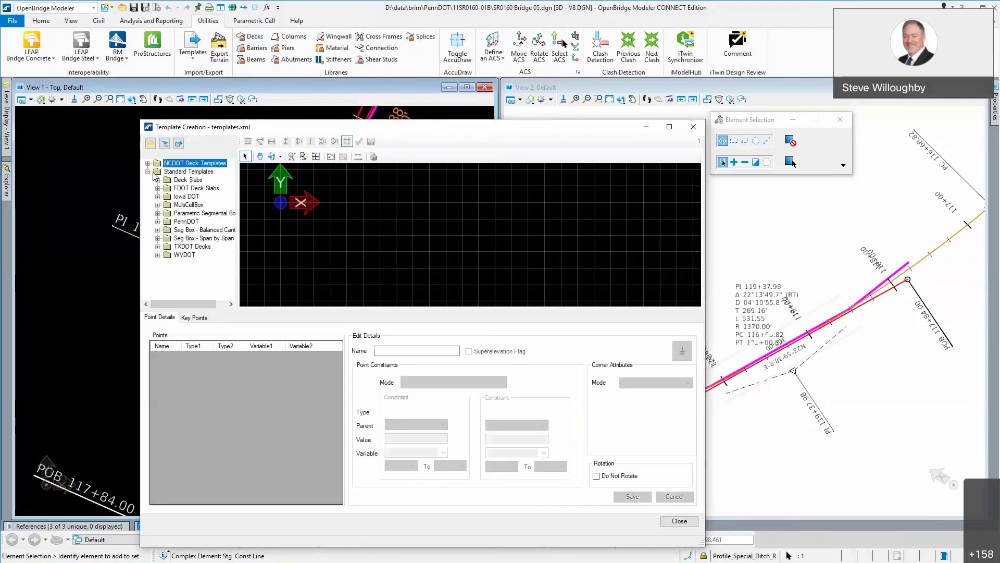
left_click(158, 222)
left_click(194, 239)
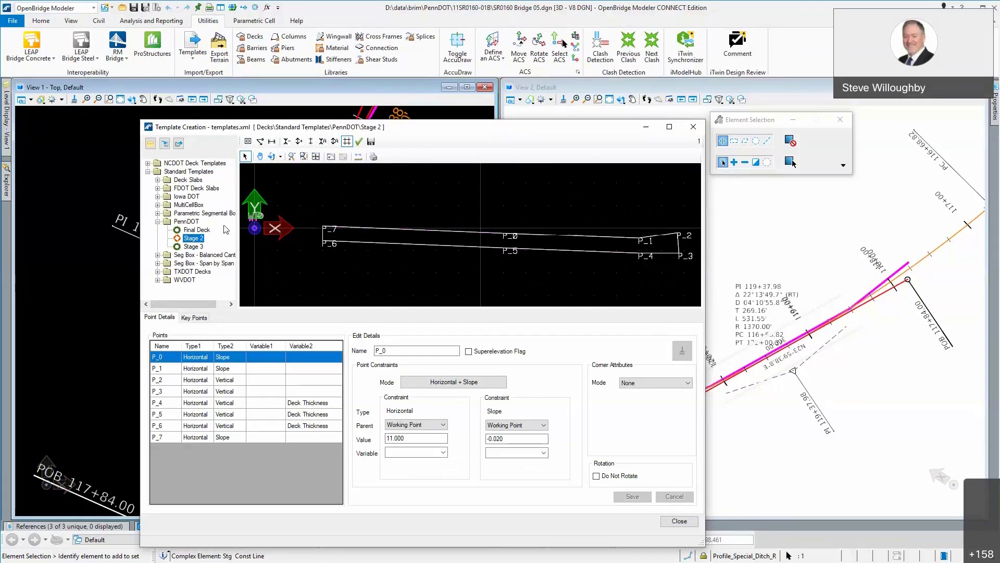
Step: Display the PennDOT Final Deck template and examine its cross section around the working point
left_click(197, 230)
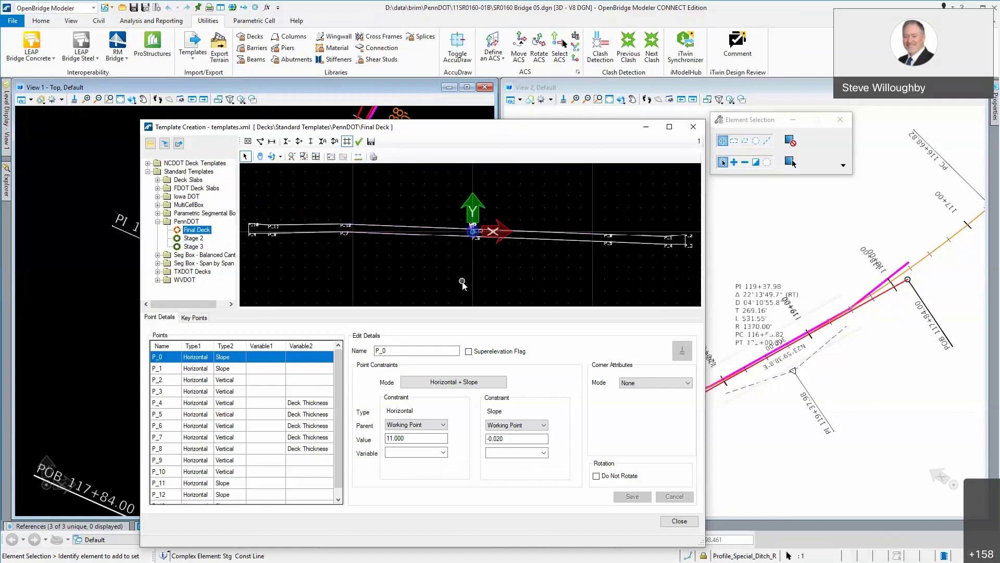
scroll(475, 232, "up", 4)
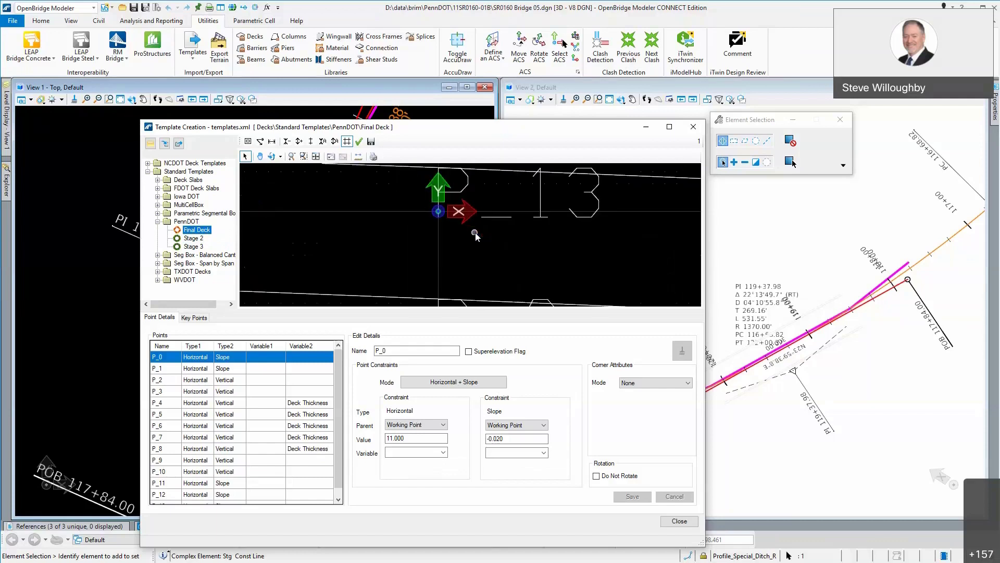
scroll(476, 232, "down", 3)
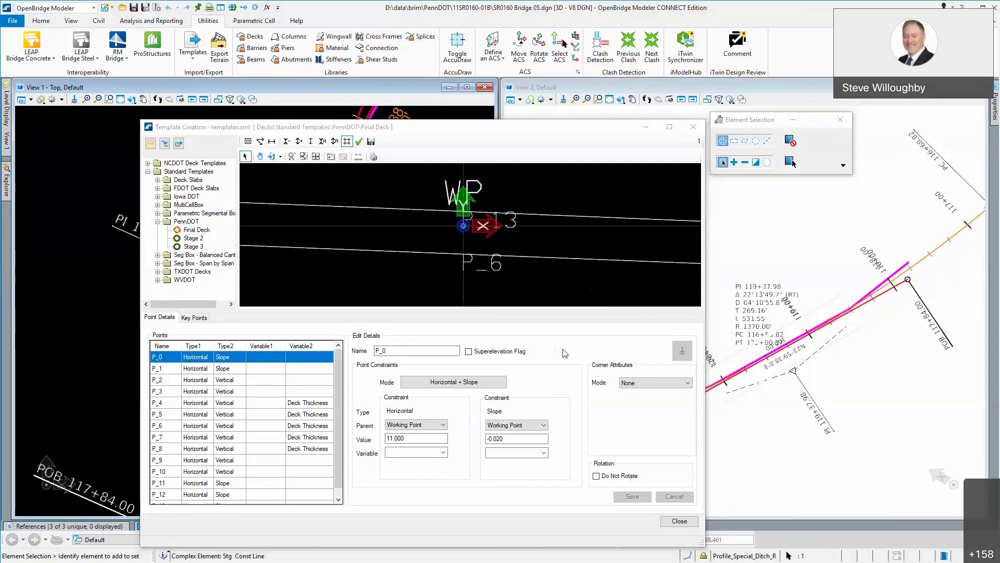
scroll(436, 268, "down", 2)
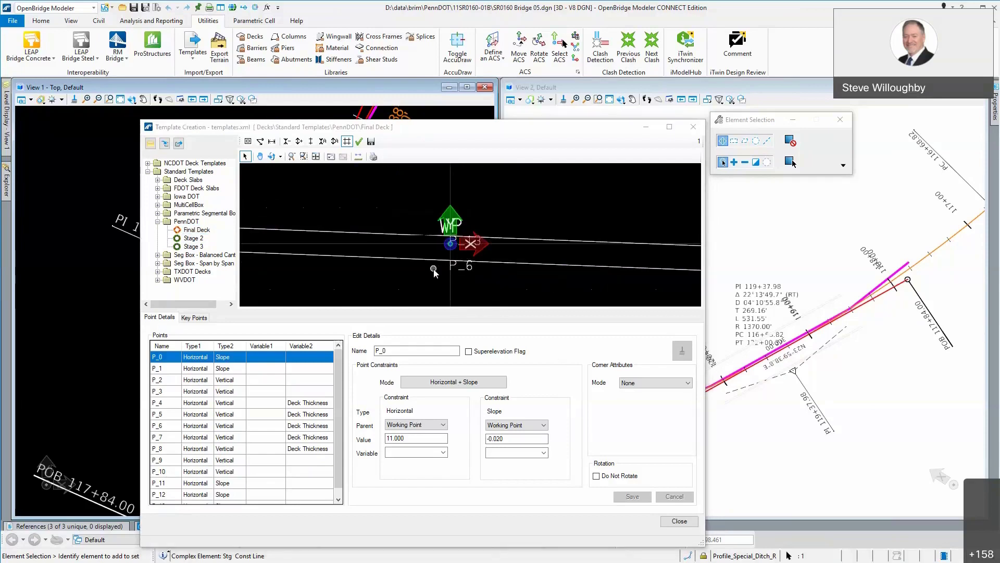
scroll(469, 260, "down", 2)
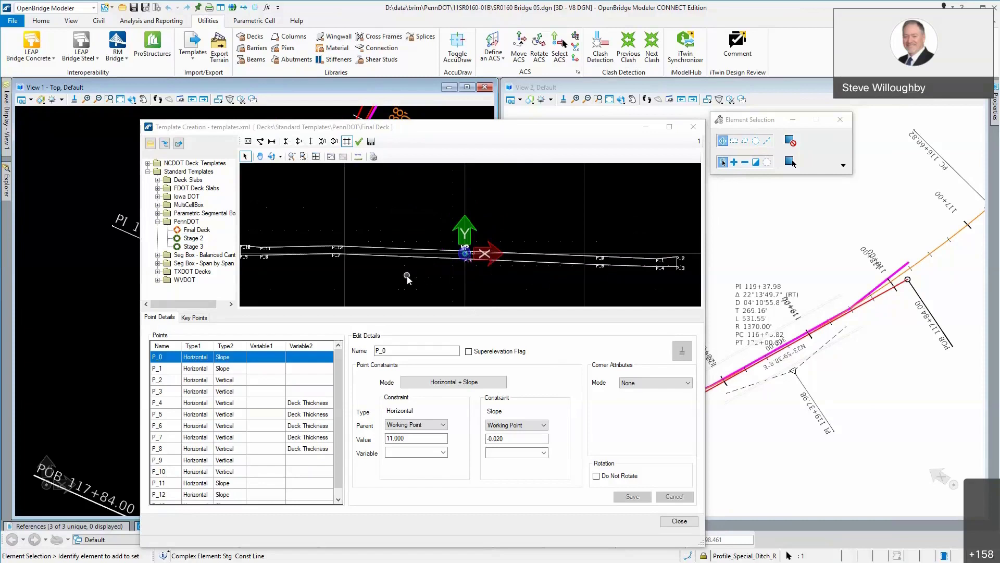
Step: Display the PennDOT Stage 2 deck template and move the template window aside to uncover the bridge lines in View 1
left_click(193, 238)
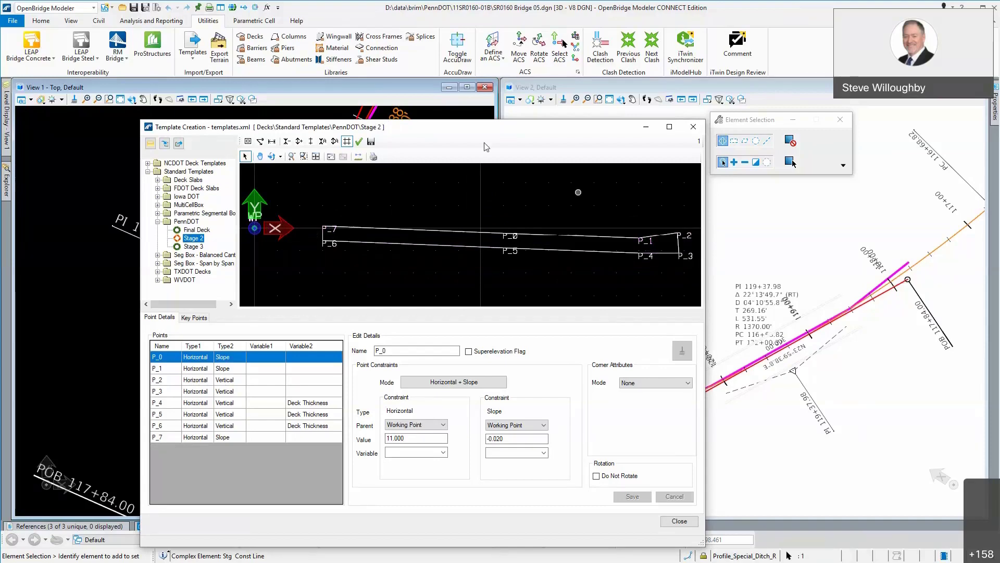
left_click_drag(480, 134, 782, 128)
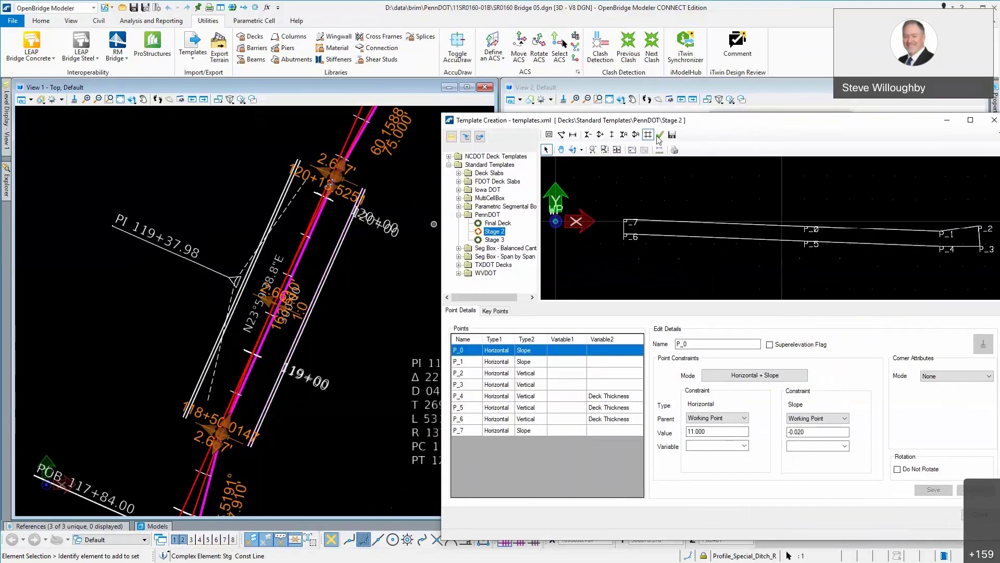
left_click_drag(677, 124, 598, 104)
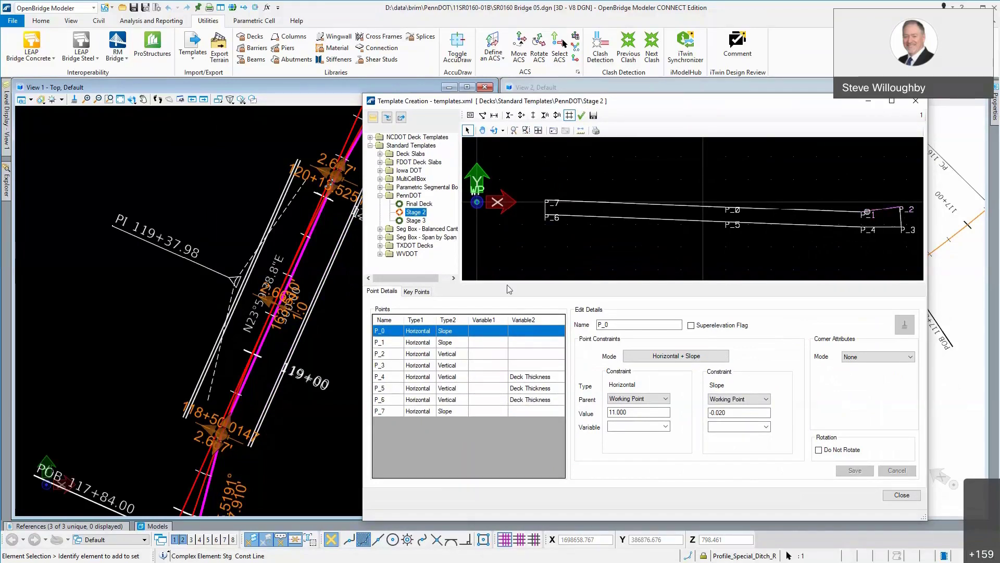
Step: Examine the constraints of point P_2 in the Stage 2 template, including its horizontal and vertical parents
left_click(418, 353)
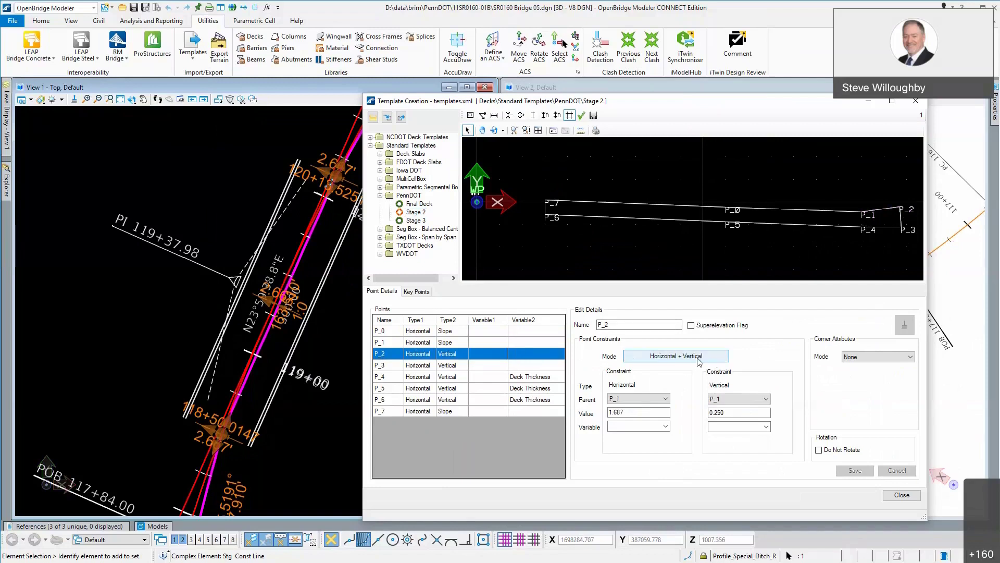
key("ctrl")
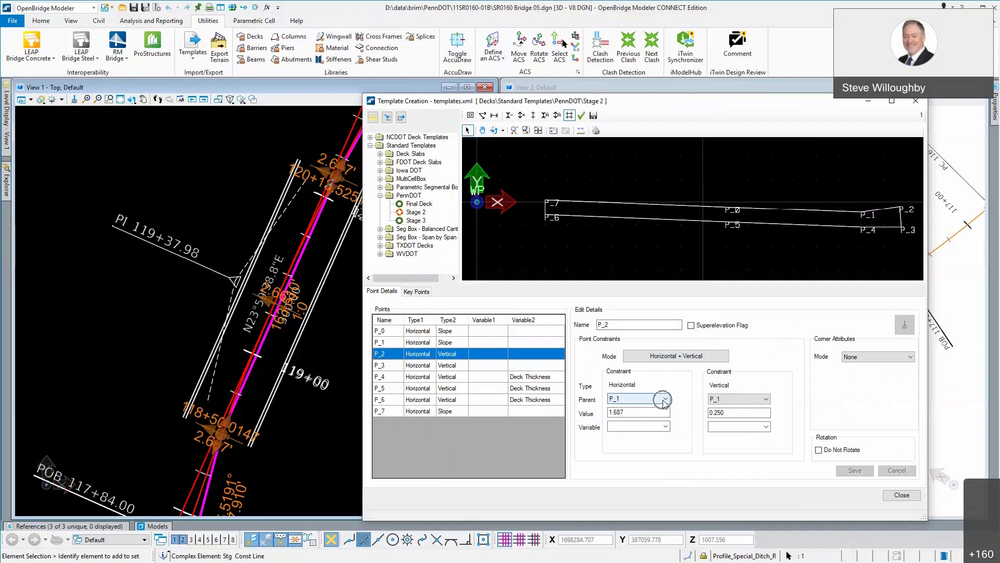
key("ctrl")
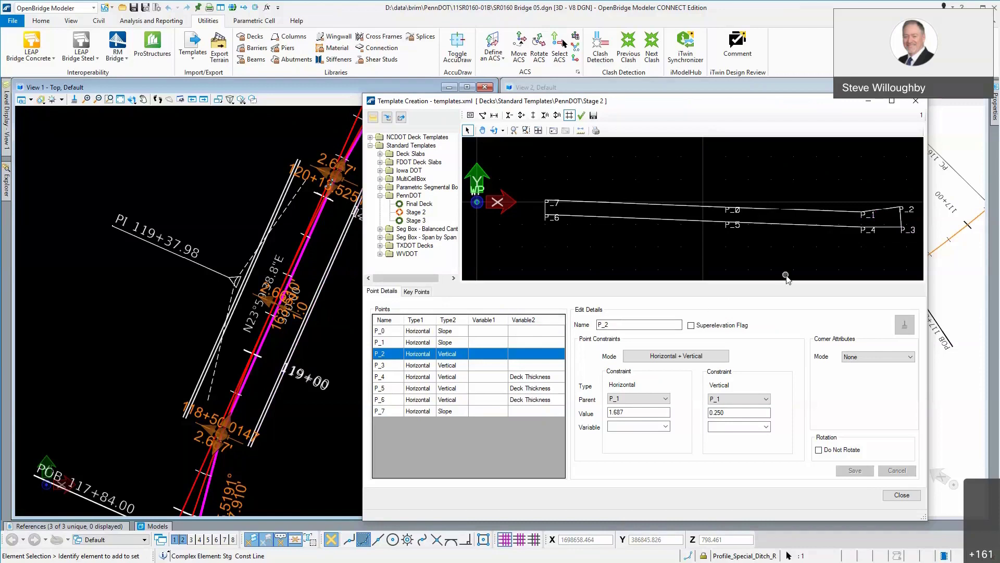
Step: Display the PennDOT Stage 3 deck template, examine point P_2 at its outer edge against the left gutter line, and close the template library
double_click(415, 220)
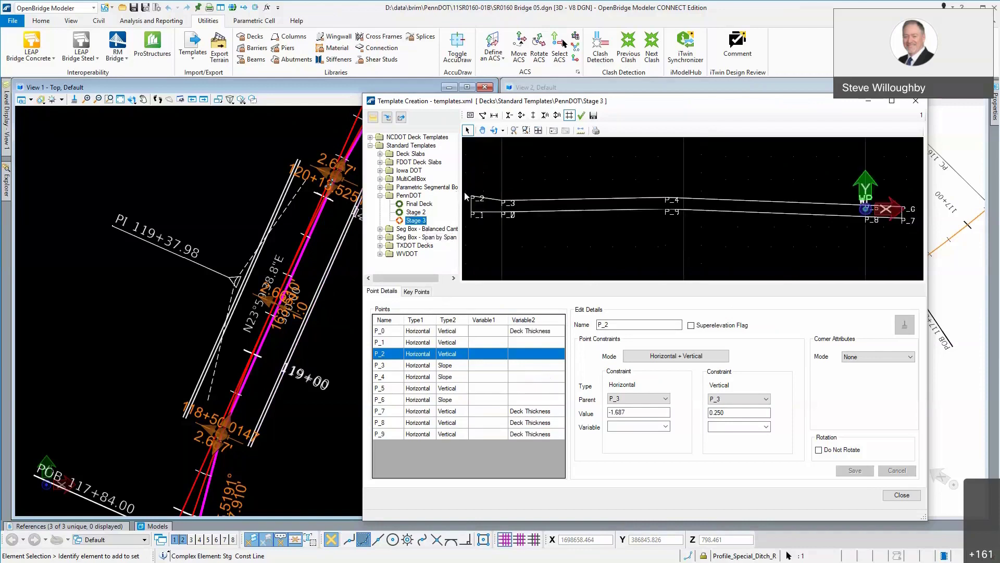
scroll(467, 195, "up", 3)
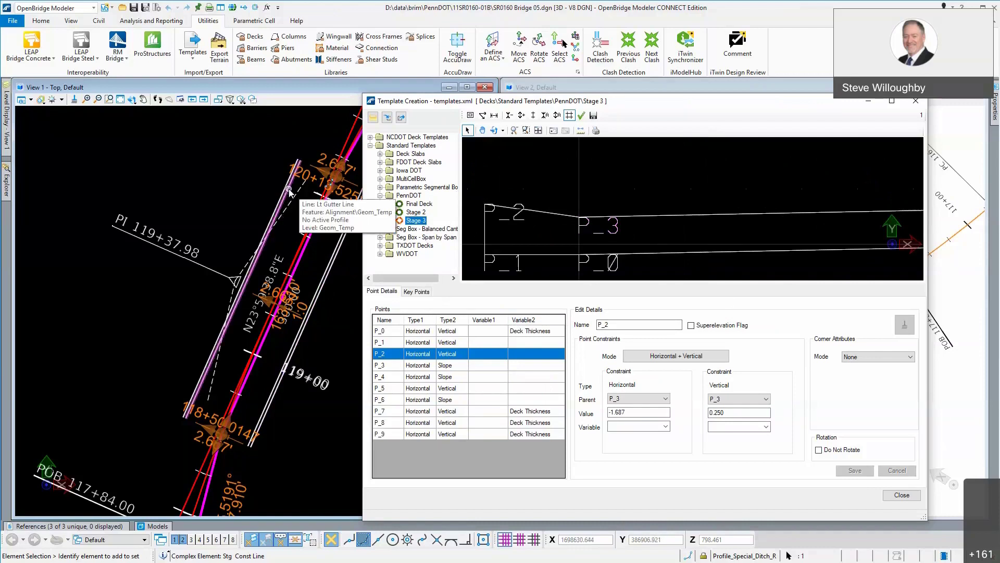
left_click(448, 356)
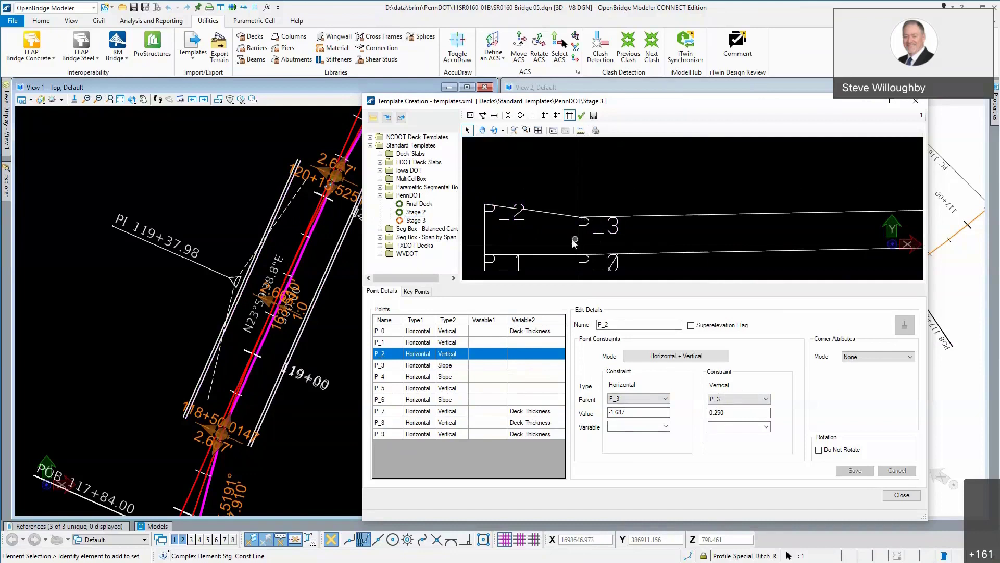
left_click(917, 499)
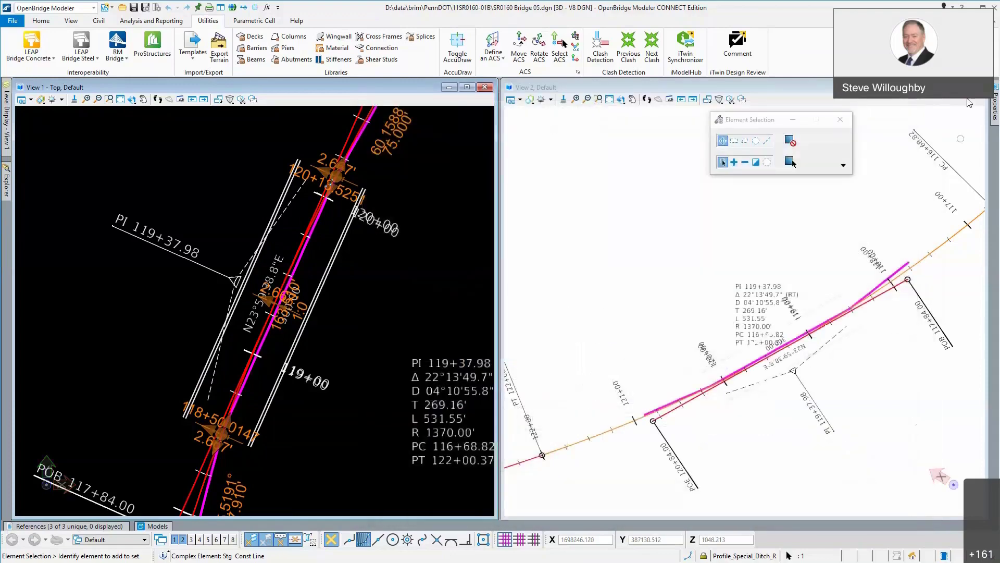
Step: Minimize the modeler and the plan PDF, and advance the slideshow past the Model Entire Bridge slide
left_click(973, 7)
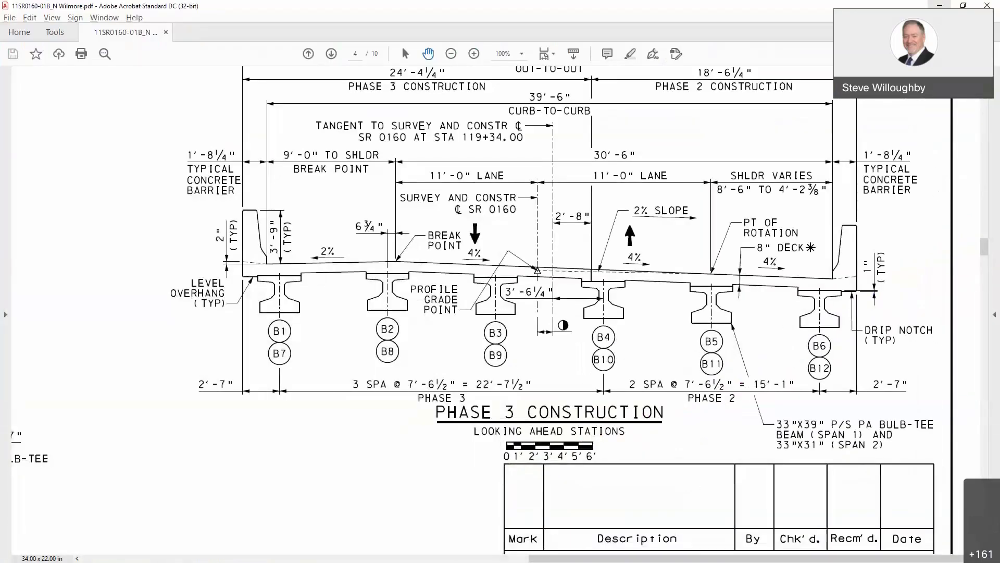
left_click(940, 5)
left_click(495, 241)
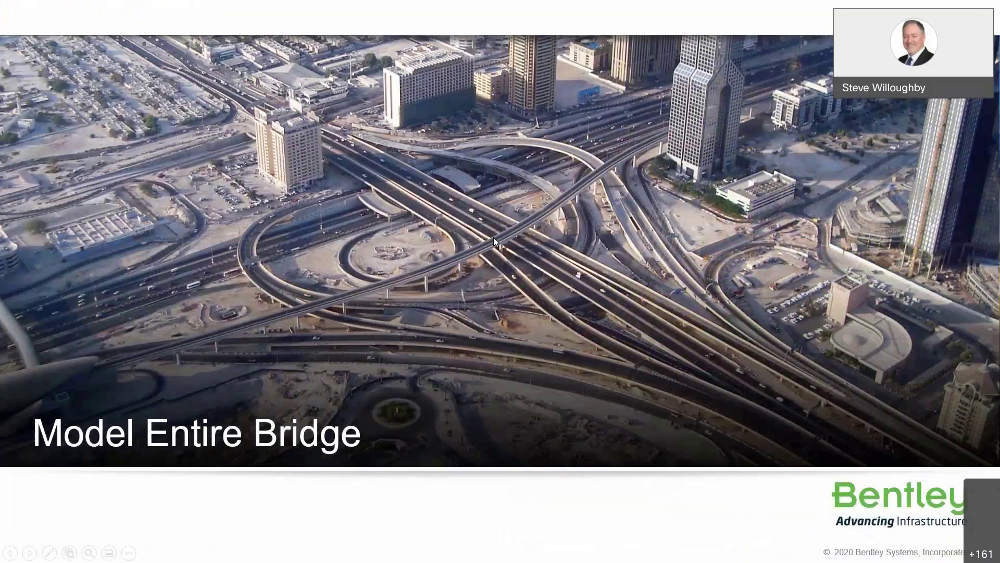
left_click(493, 241)
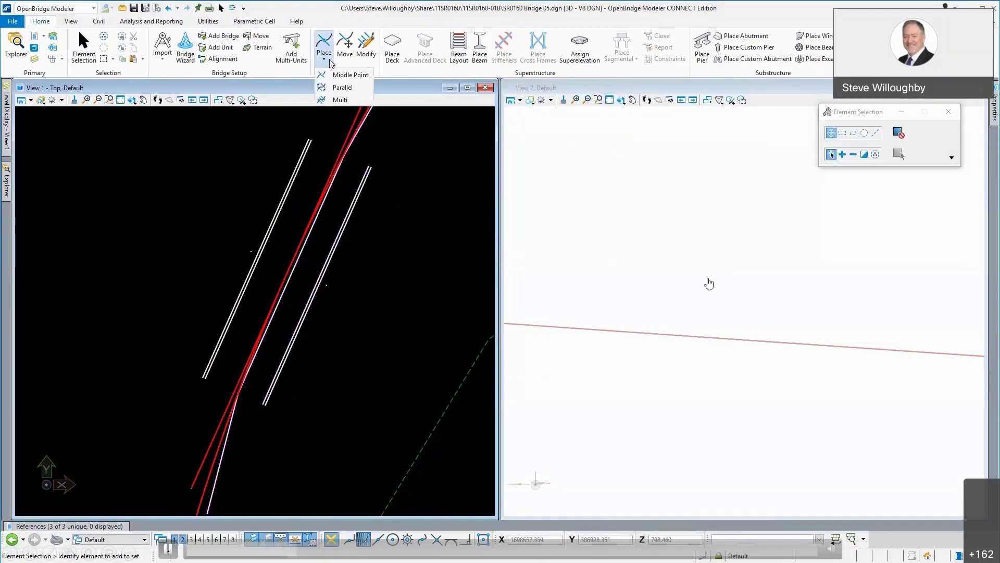
Step: Lay out three support lines with the Multi SupportLine command, starting at station 118+55.19 and ending at 120+01.75
left_click(336, 99)
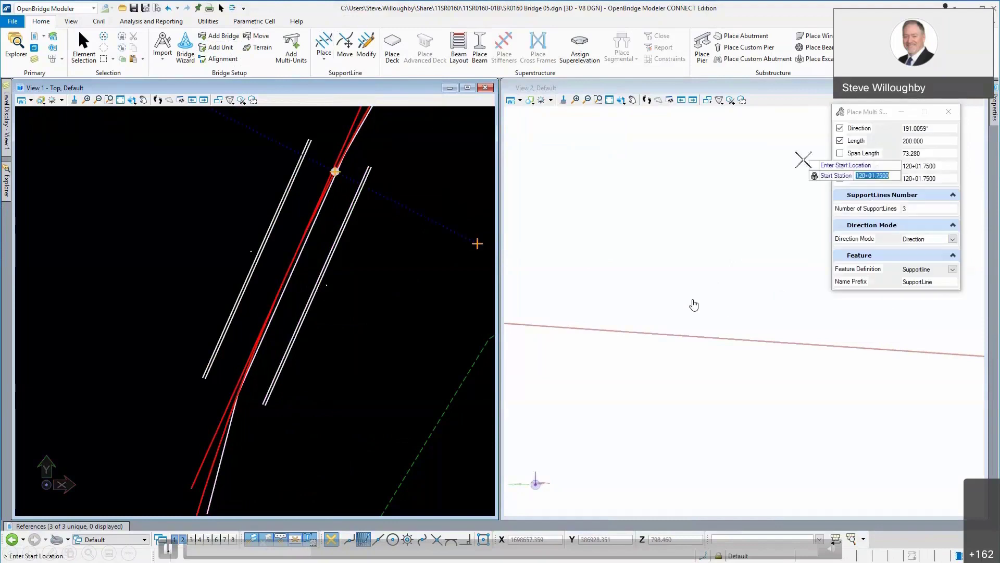
left_click_drag(940, 165, 873, 157)
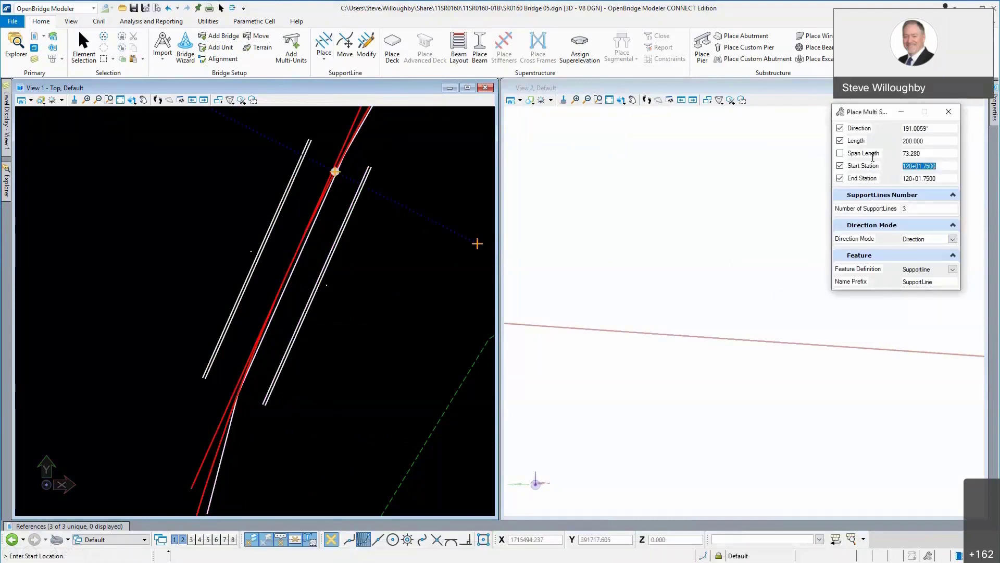
type("11855.19")
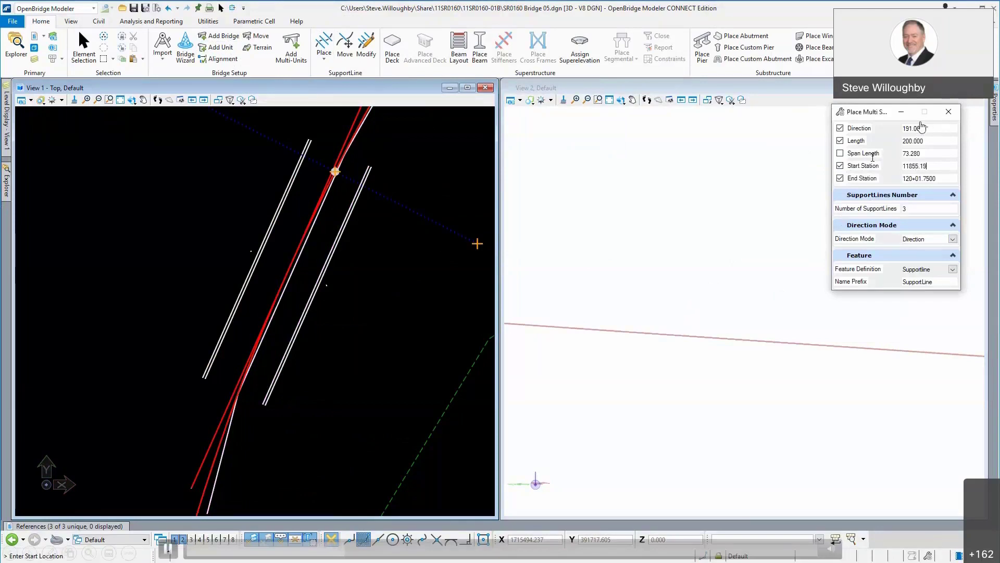
key("Return")
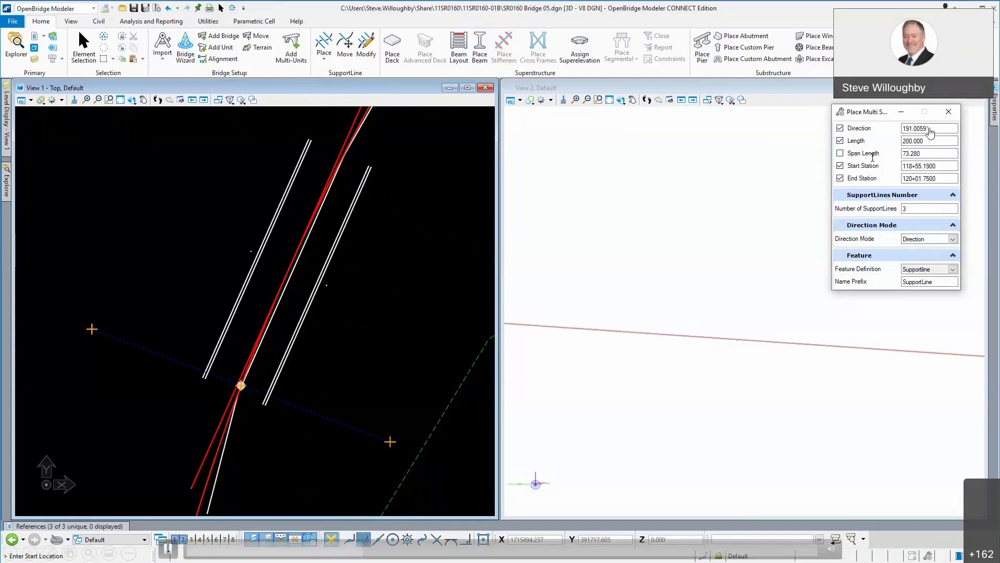
left_click(658, 181)
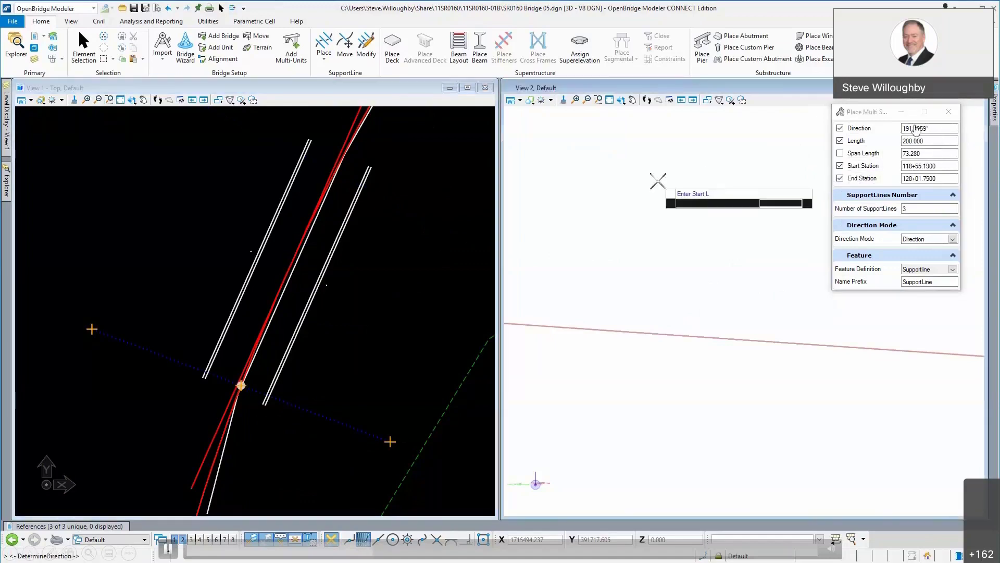
left_click(658, 180)
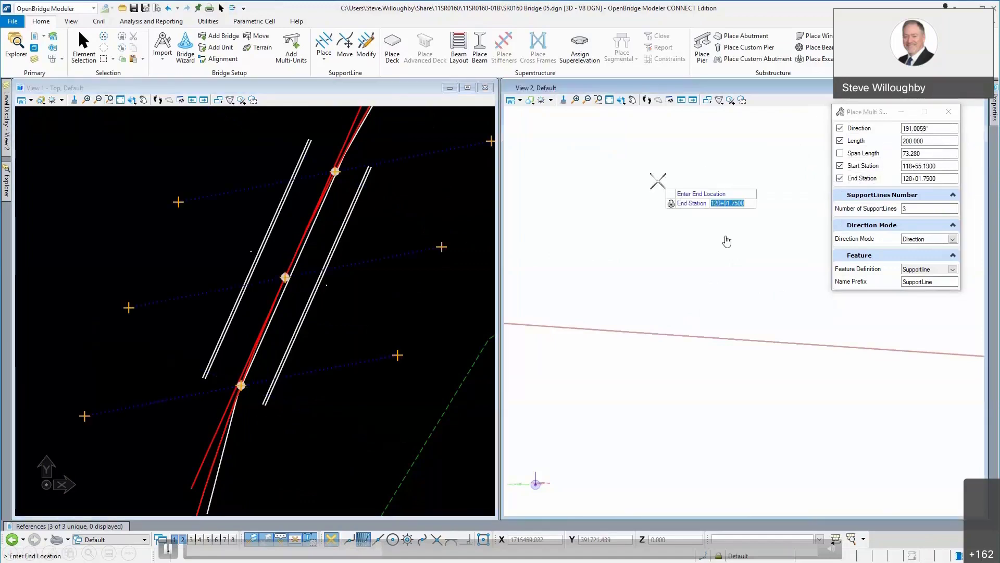
left_click(727, 241)
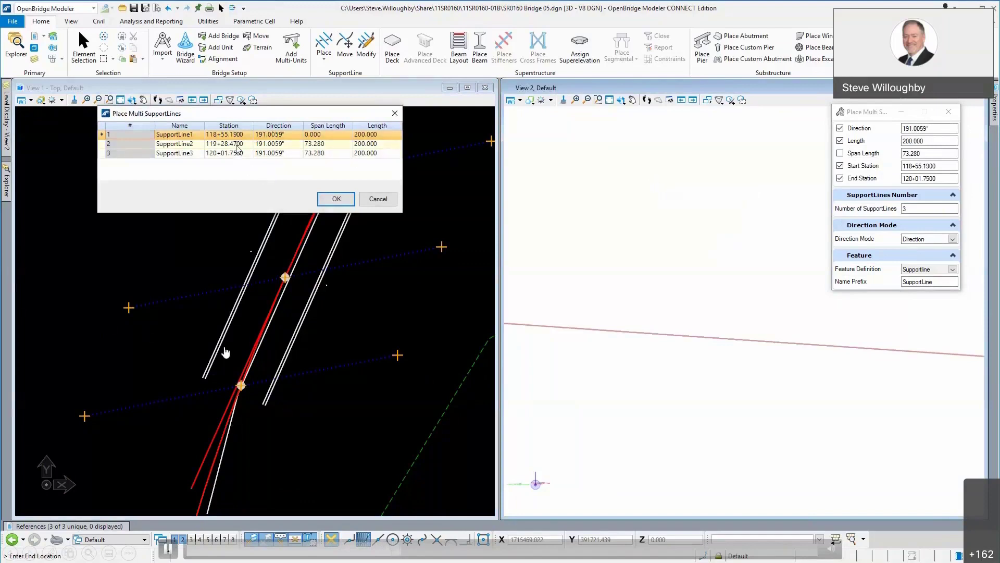
Step: Set the station of the middle support line to 119+34
left_click(237, 149)
left_click(237, 148)
type("119")
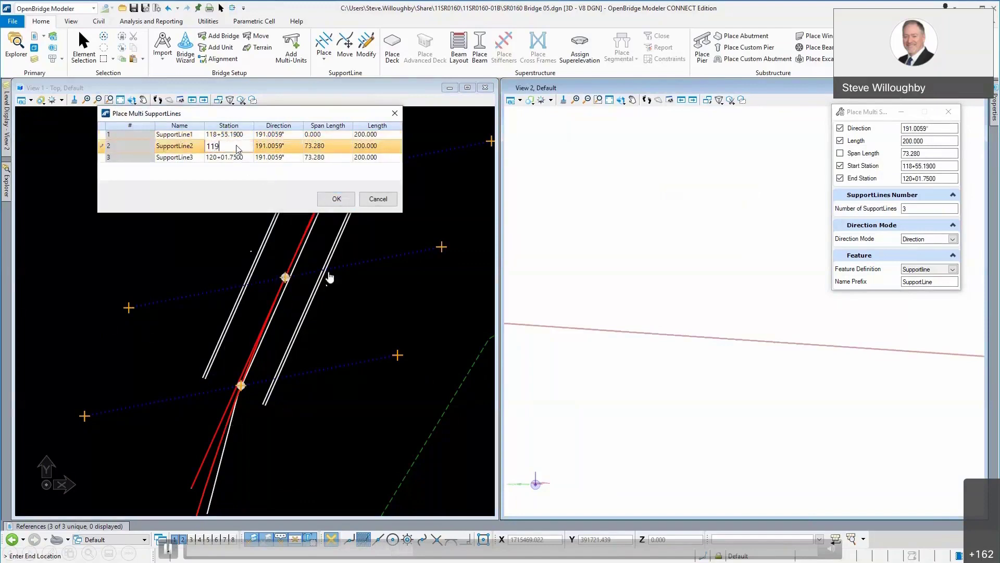
type("+34")
key("Return")
Step: Set the third support line's station to 120+01.75, place the support lines and end the command
left_click(230, 153)
left_click(232, 153)
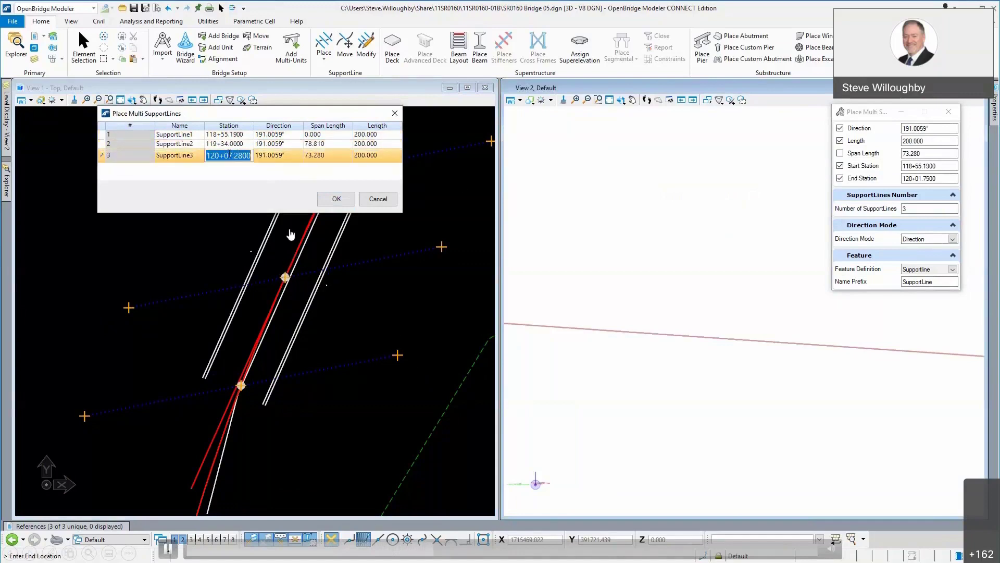
left_click_drag(233, 156, 281, 161)
key("BackSpace")
key("BackSpace")
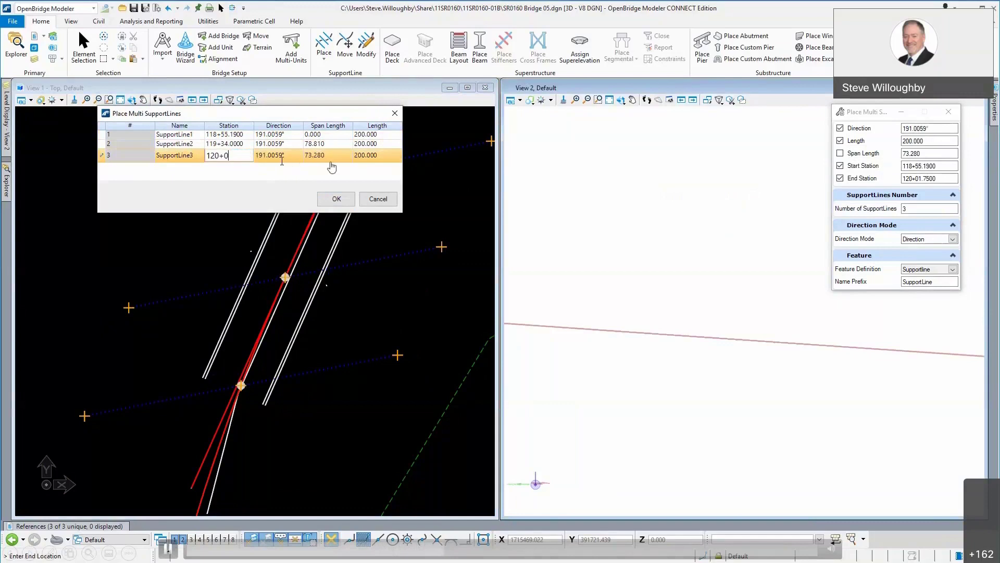
type("1.75")
key("Return")
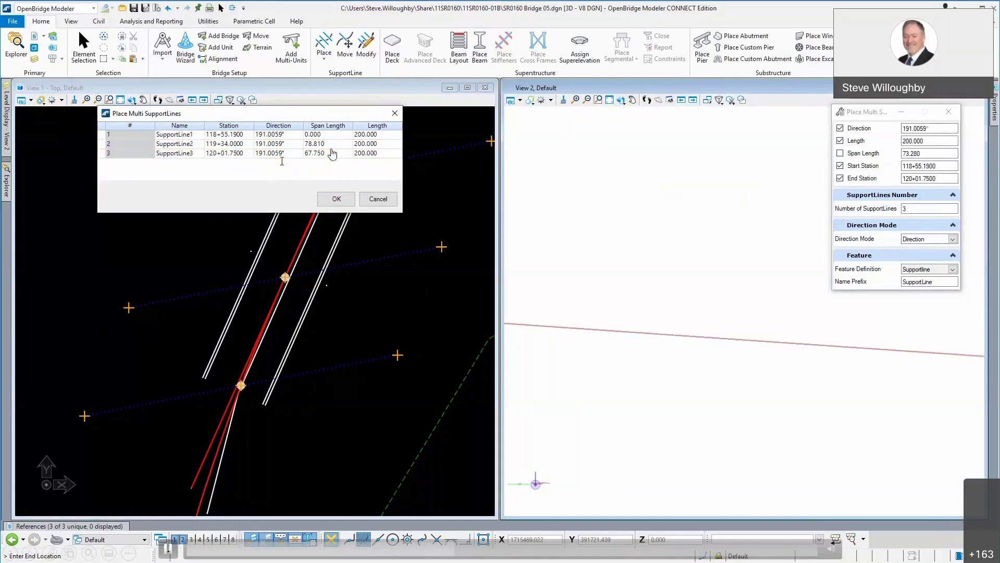
left_click(334, 199)
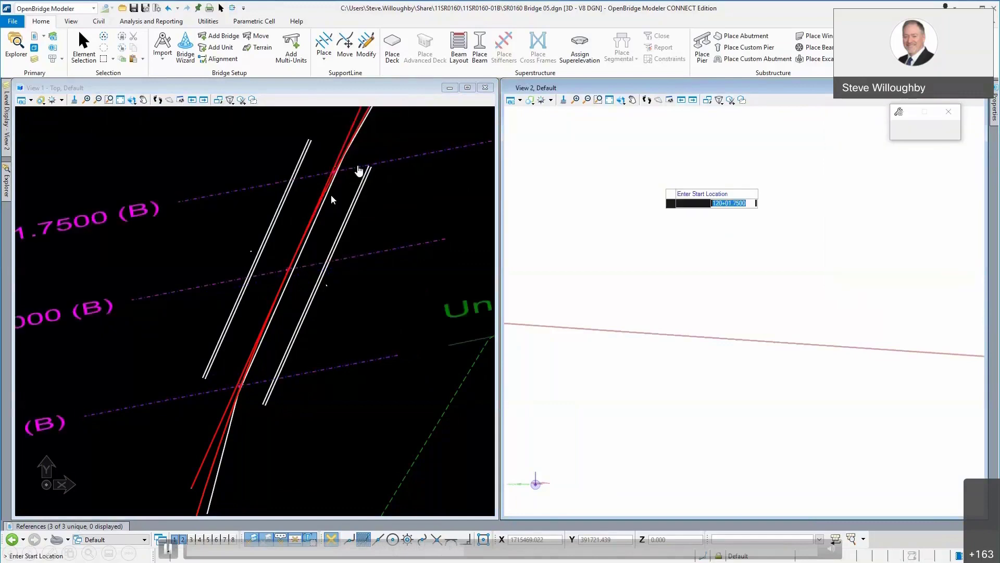
key("Escape")
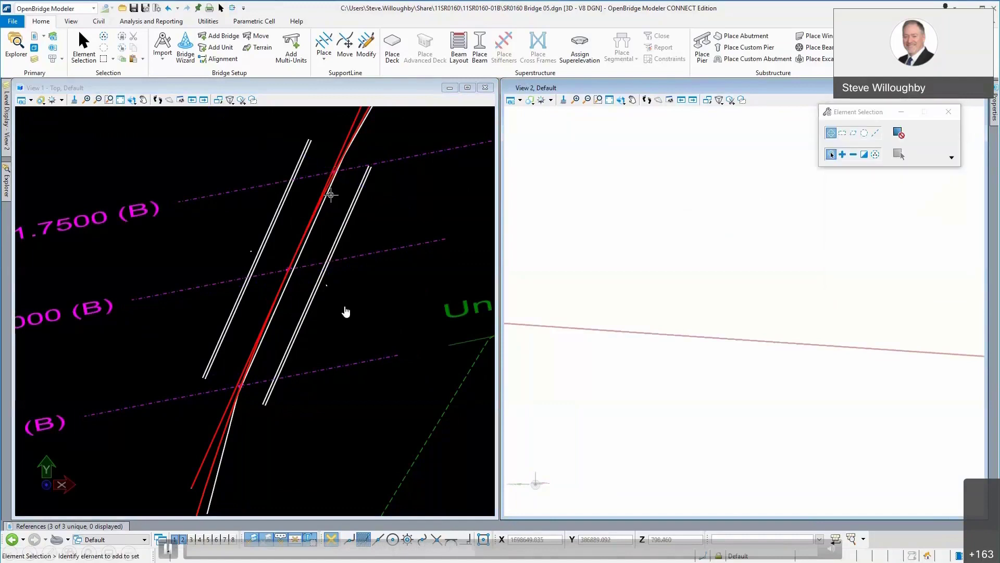
Step: Place a deck from the Final Deck template between the support lines at stations 118+55.19 and 120+01.75, without adding constraints
scroll(378, 216, "down", 2)
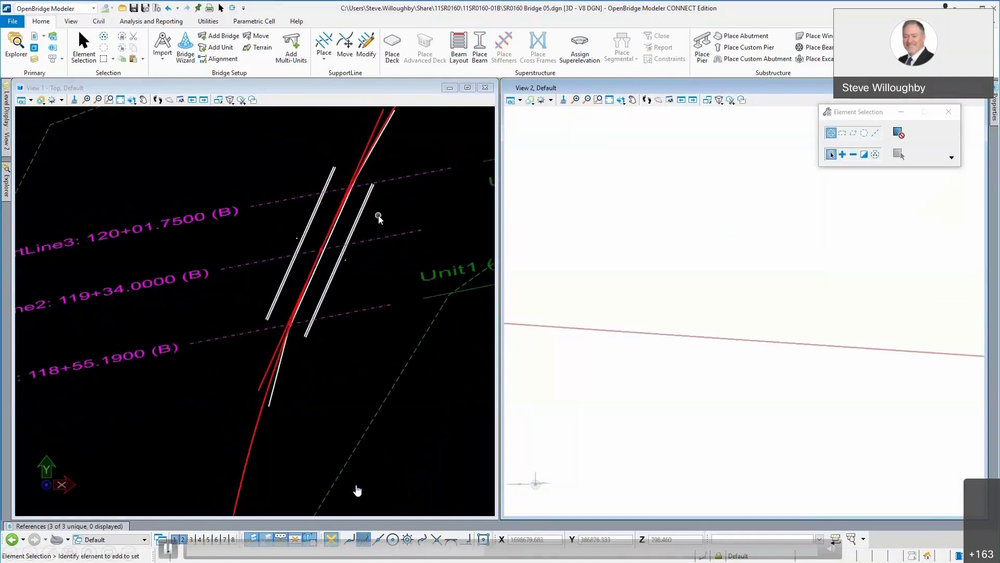
left_click(392, 49)
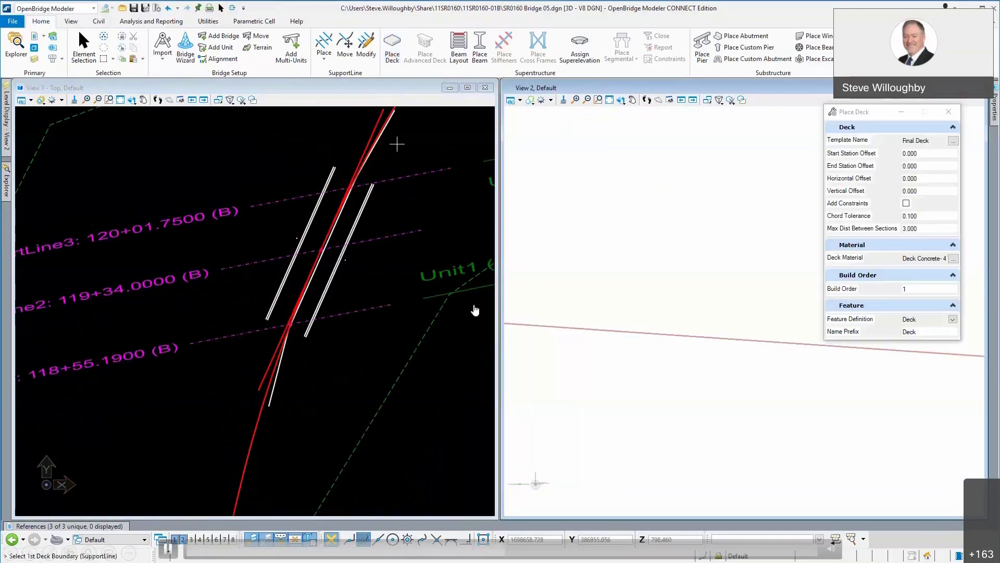
left_click(238, 334)
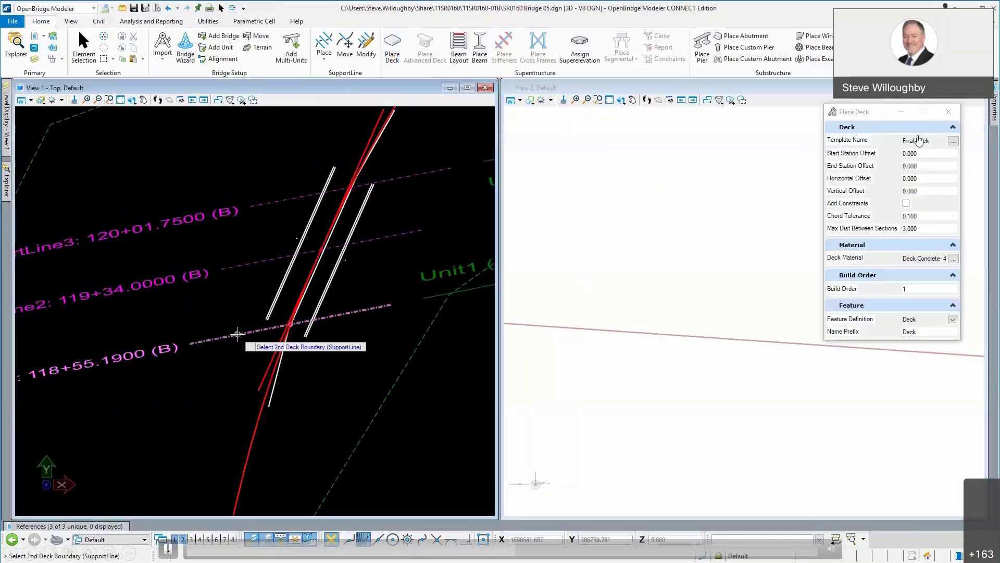
left_click(262, 205)
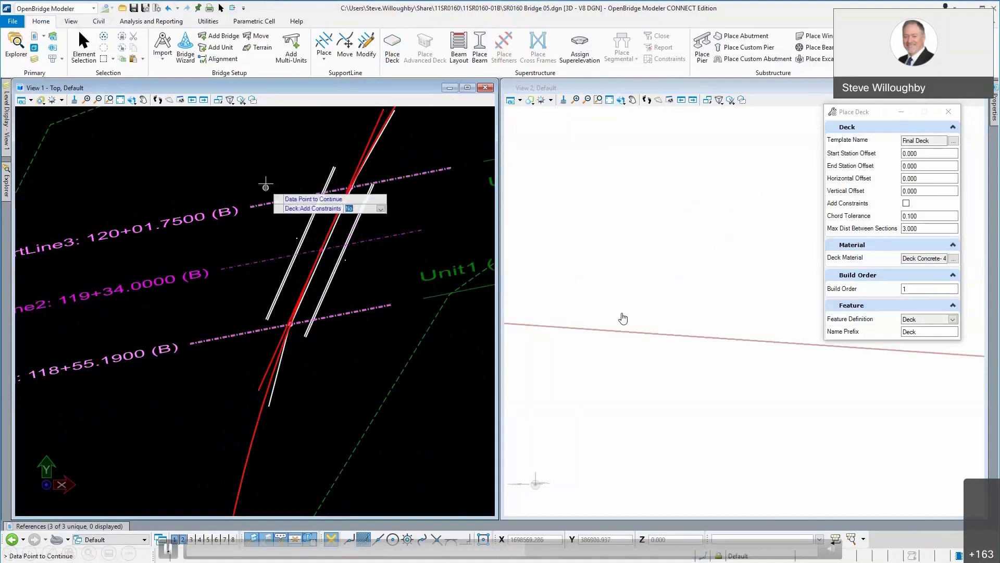
left_click(624, 318)
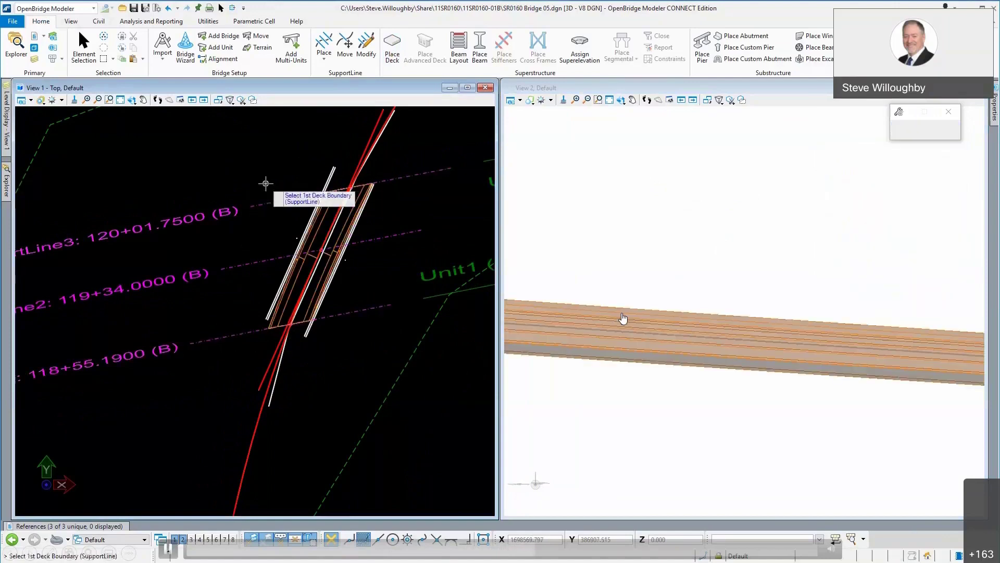
Step: End the deck placement and open the point controls of the placed deck for editing
left_click(621, 99)
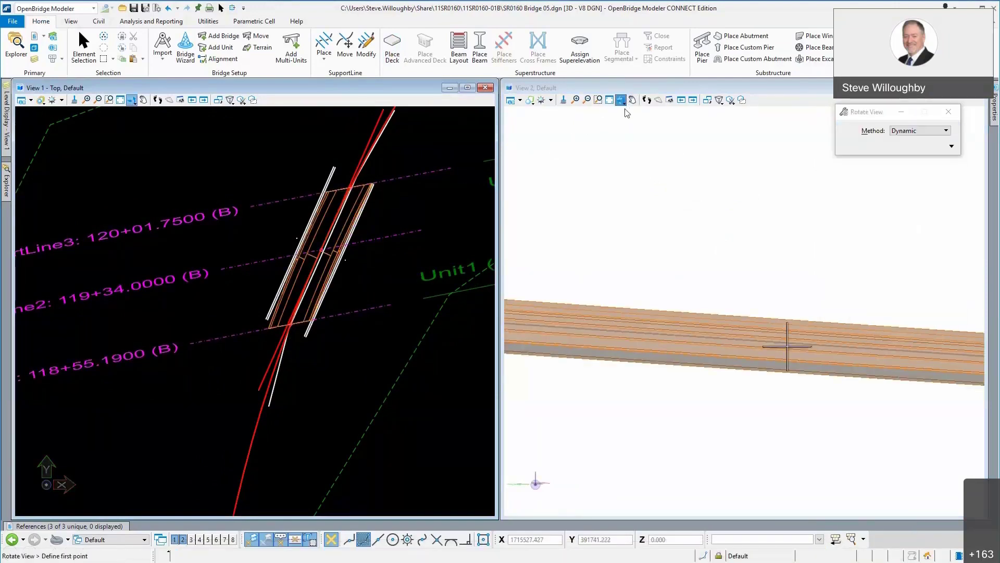
left_click(787, 346)
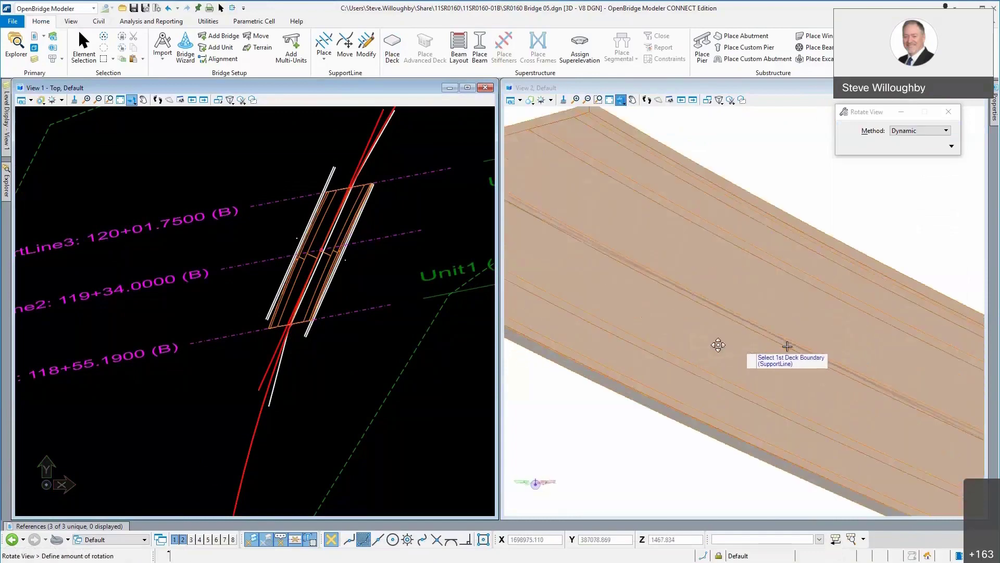
left_click(787, 347)
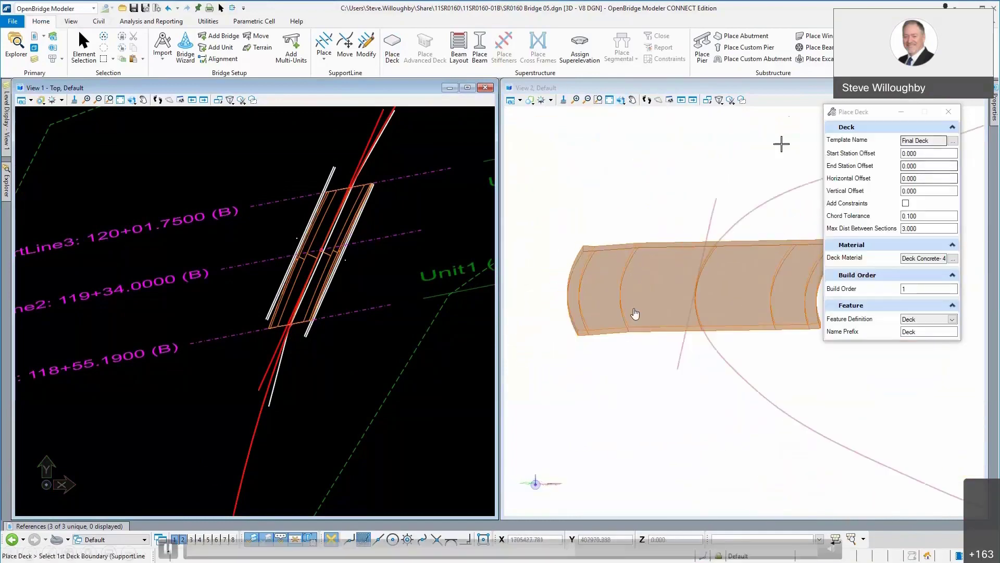
key("Escape")
left_click(662, 279)
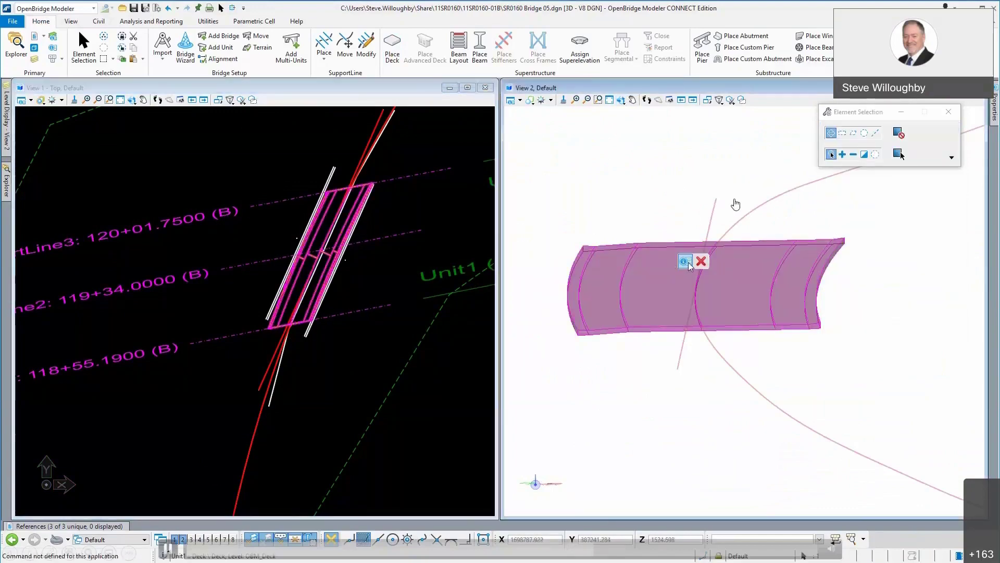
mouse_move(689, 264)
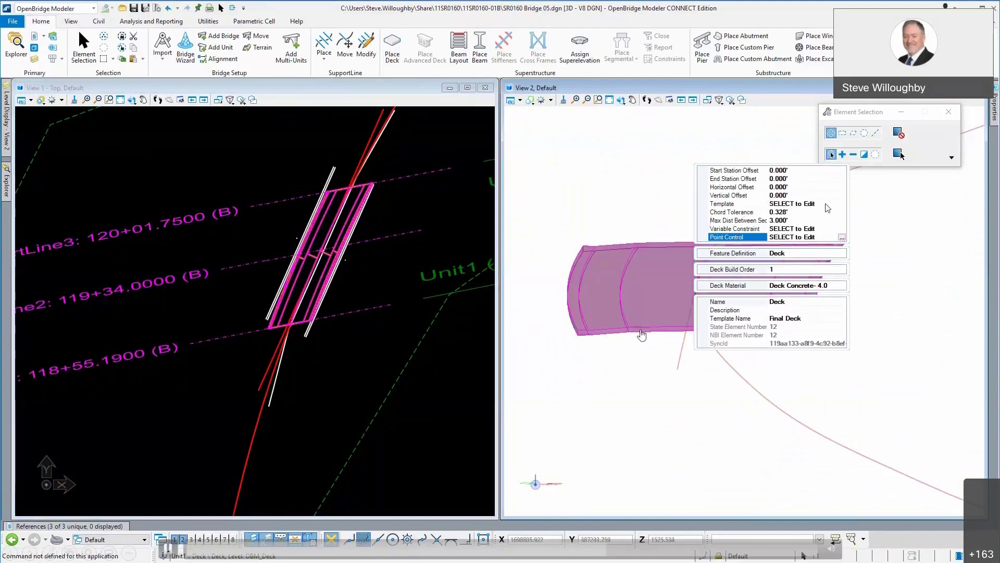
left_click(842, 238)
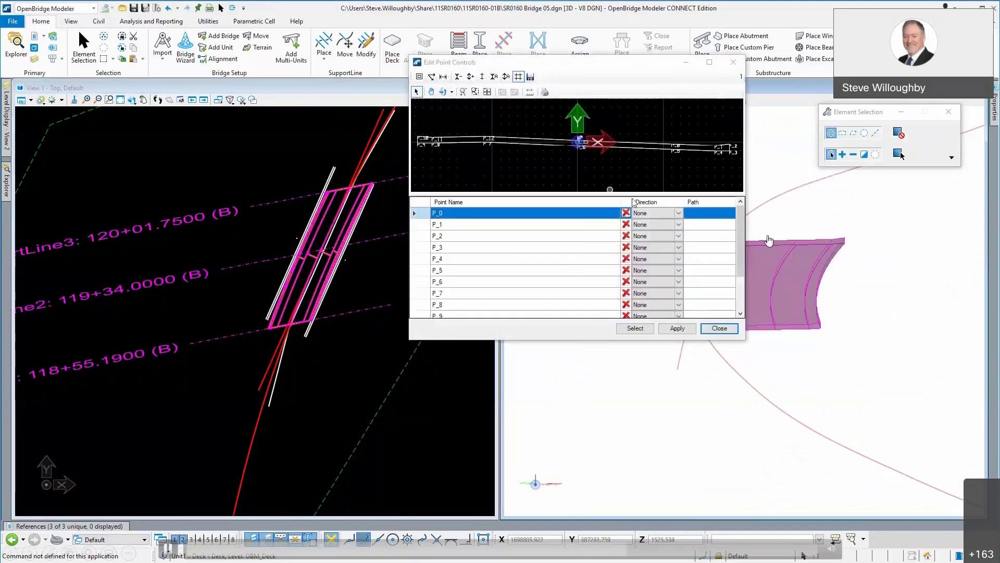
Step: Give deck point P_1 a horizontal control following the alignment line along the deck's right edge, and apply it
scroll(715, 146, "up", 4)
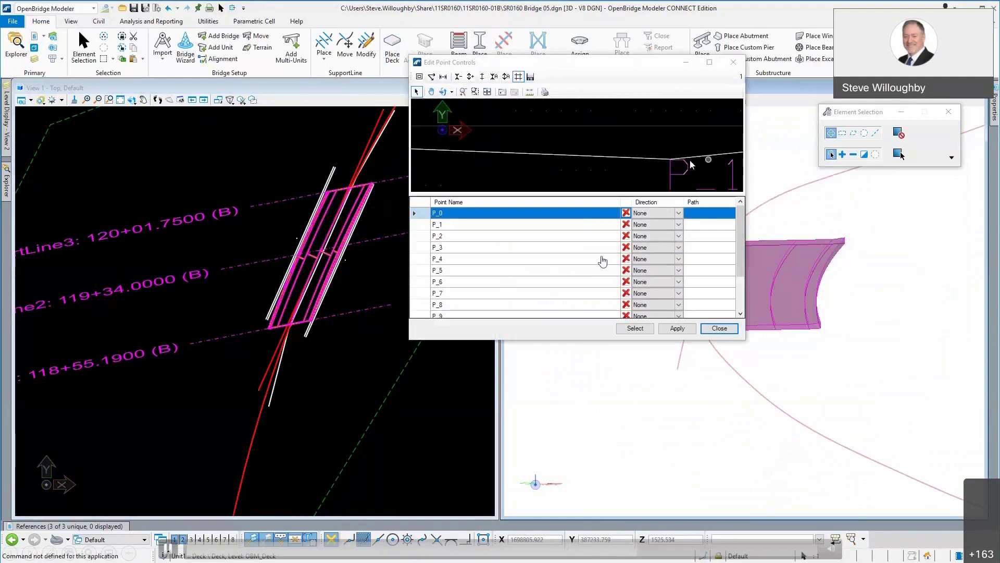
scroll(619, 151, "down", 2)
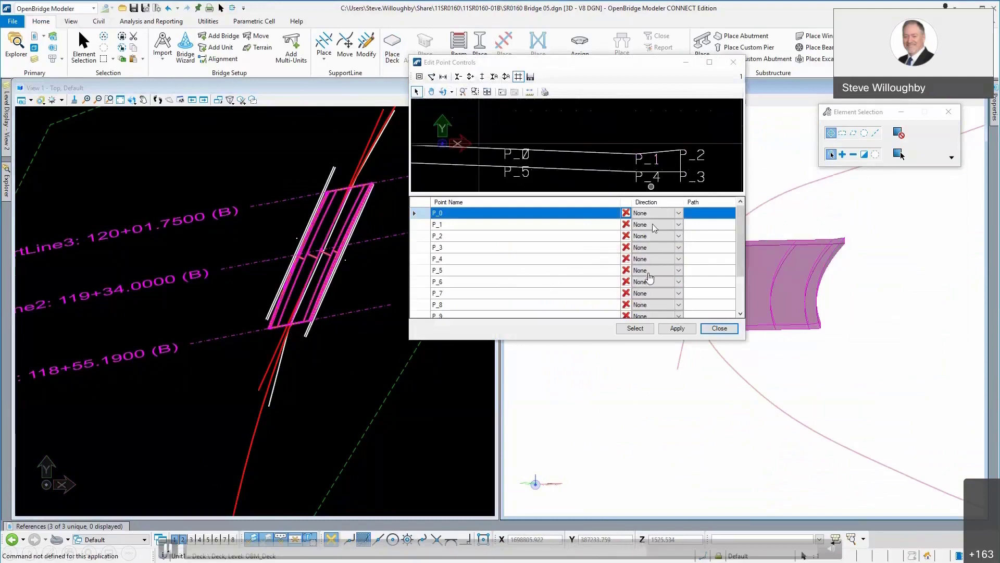
left_click(670, 227)
left_click(671, 228)
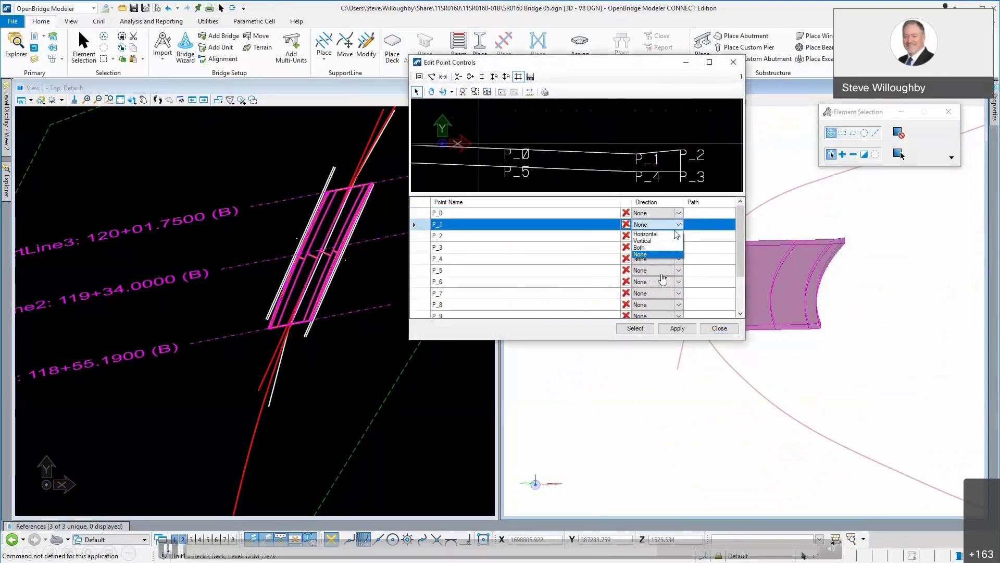
left_click(666, 243)
left_click(635, 328)
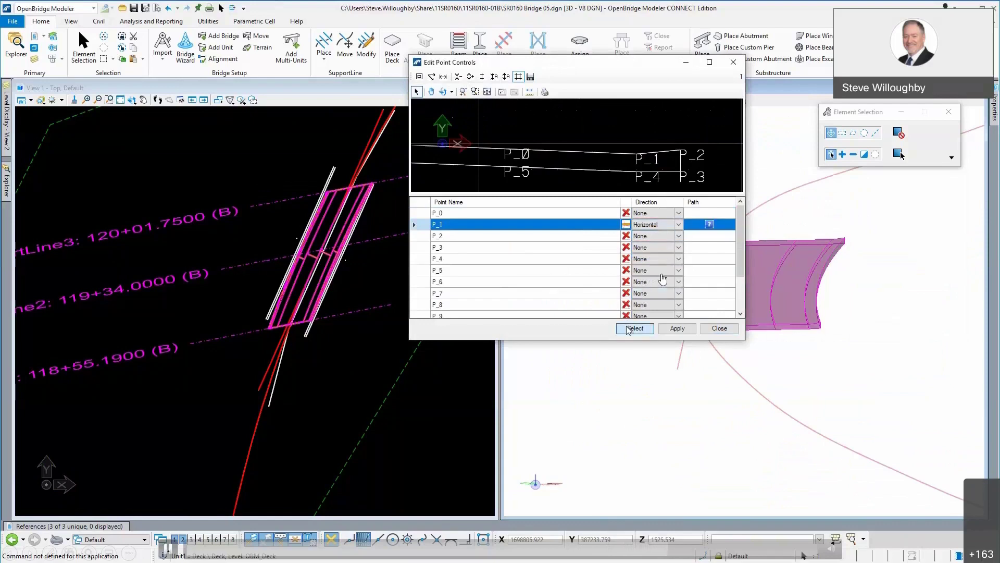
left_click(311, 328)
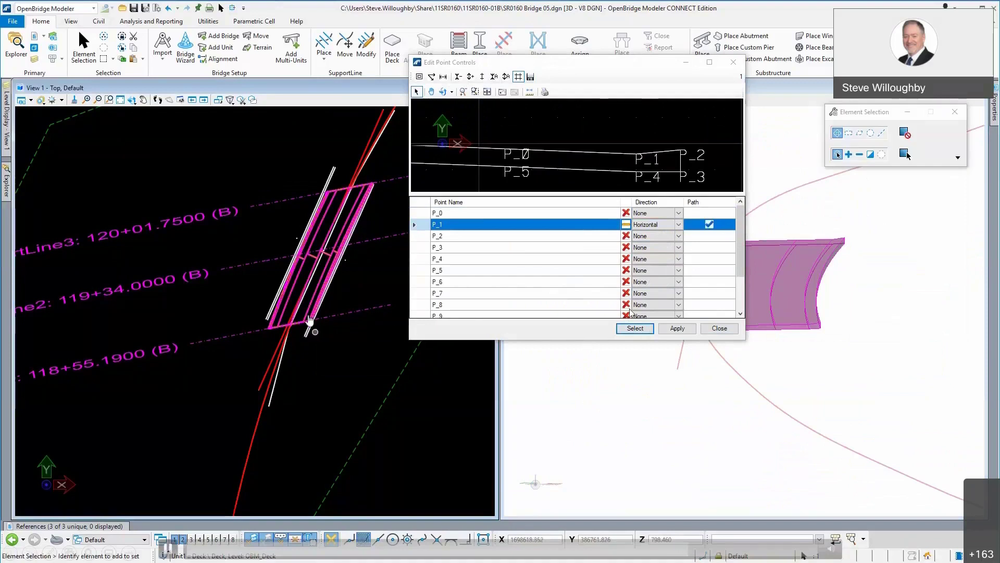
left_click(677, 328)
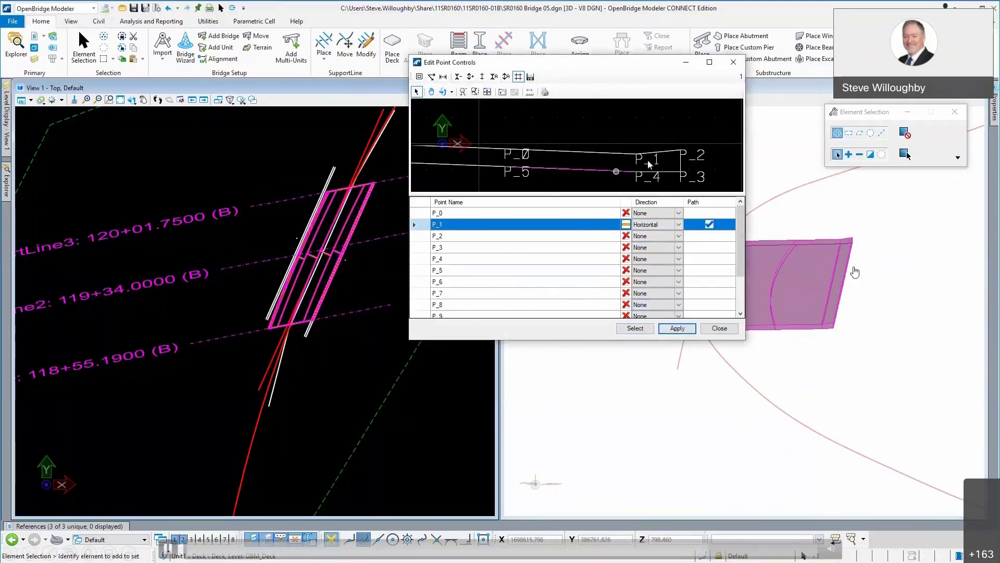
Step: Give deck point P_11 a horizontal control following the Lt Gutter Line, apply it, and finish editing the deck
scroll(657, 161, "down", 4)
scroll(566, 155, "up", 3)
scroll(563, 154, "up", 3)
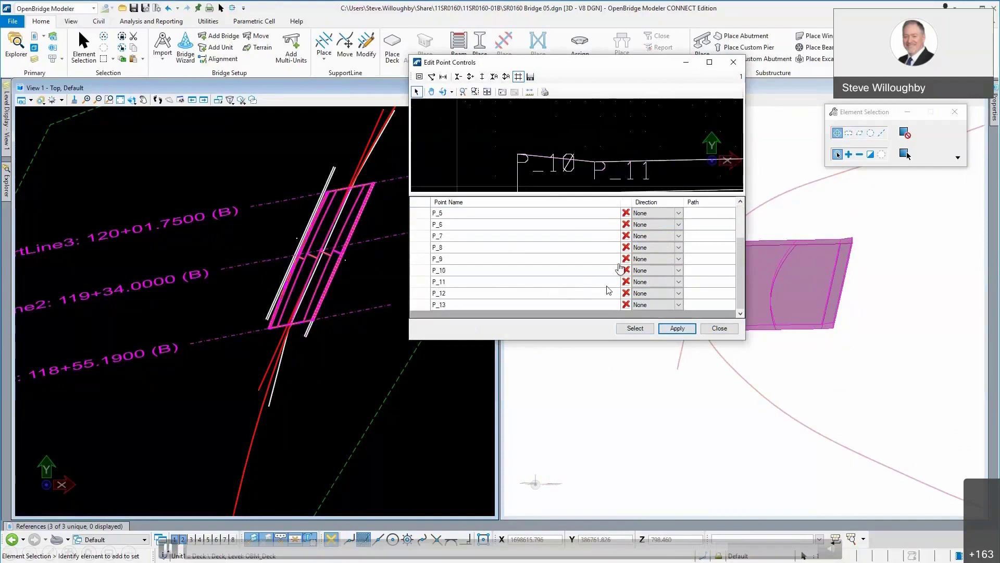
left_click(678, 284)
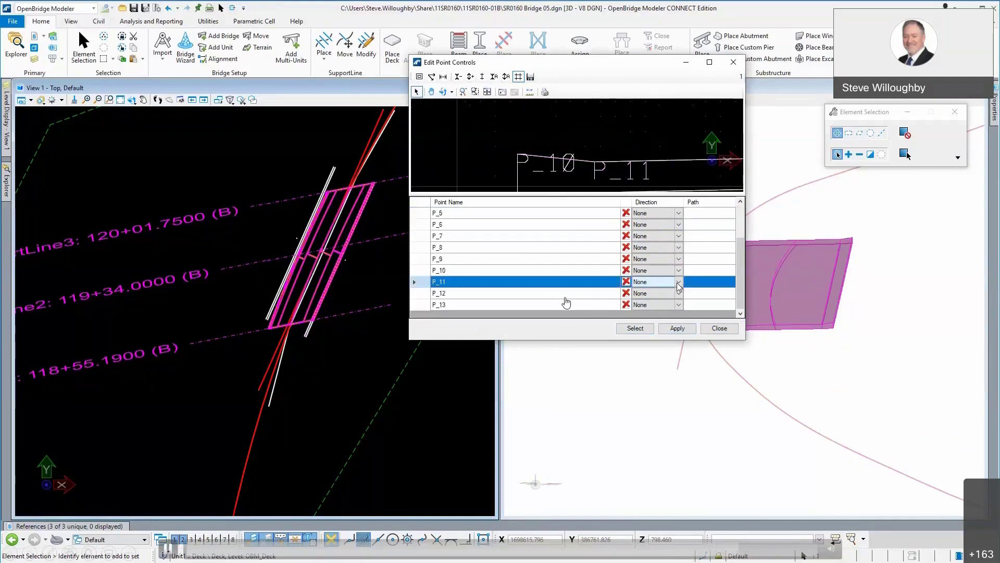
left_click(678, 284)
left_click(646, 292)
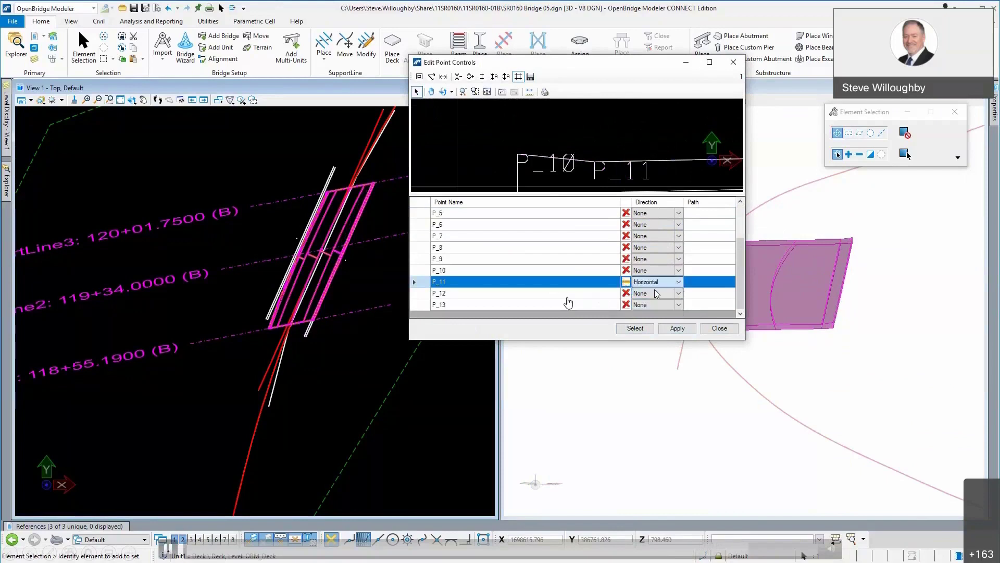
left_click(648, 328)
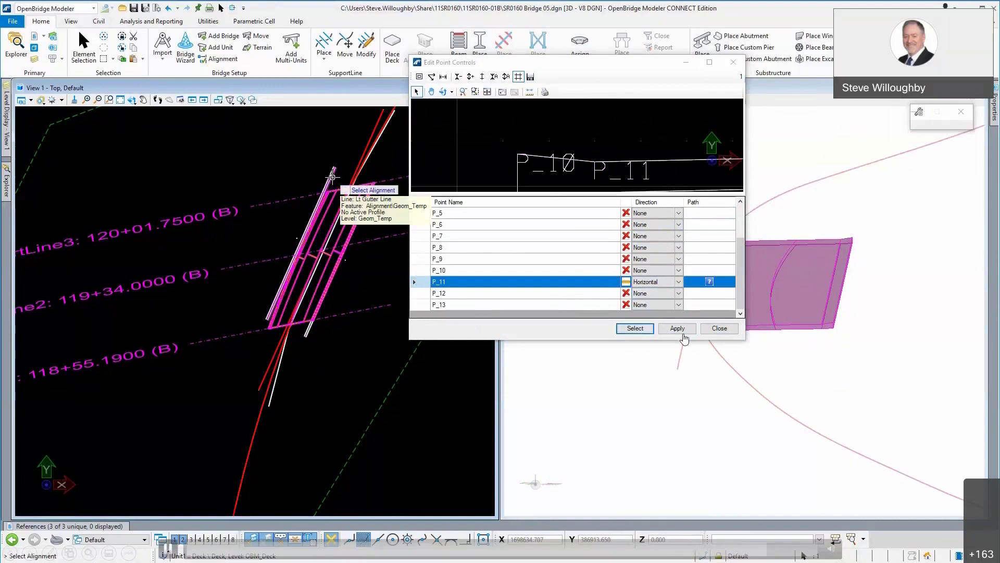
left_click(683, 333)
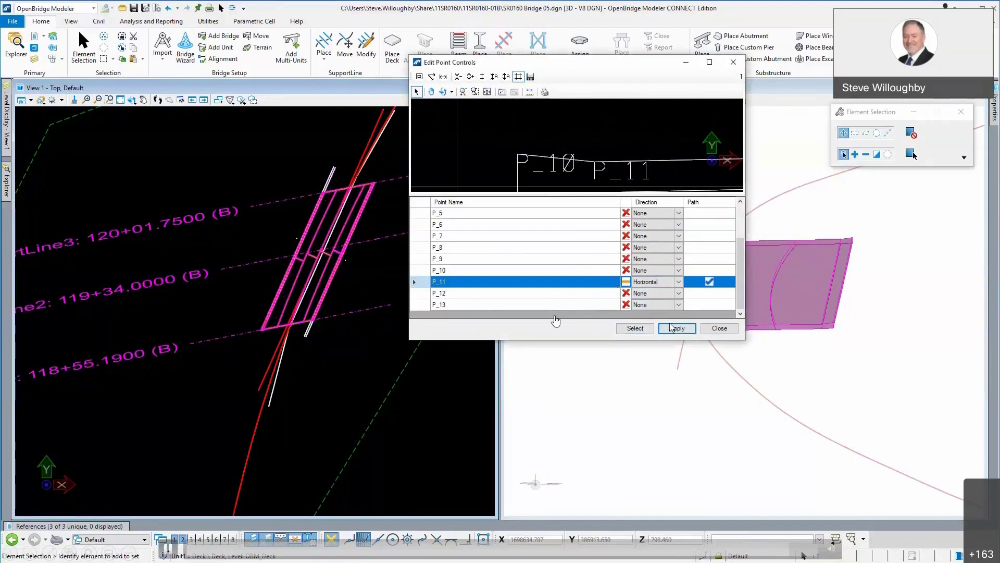
left_click(720, 328)
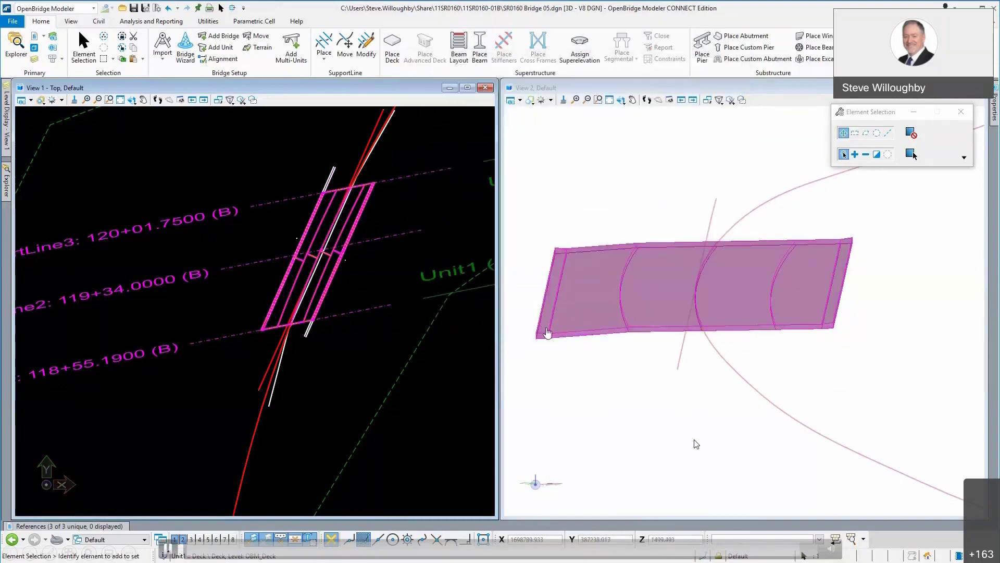
left_click(694, 440)
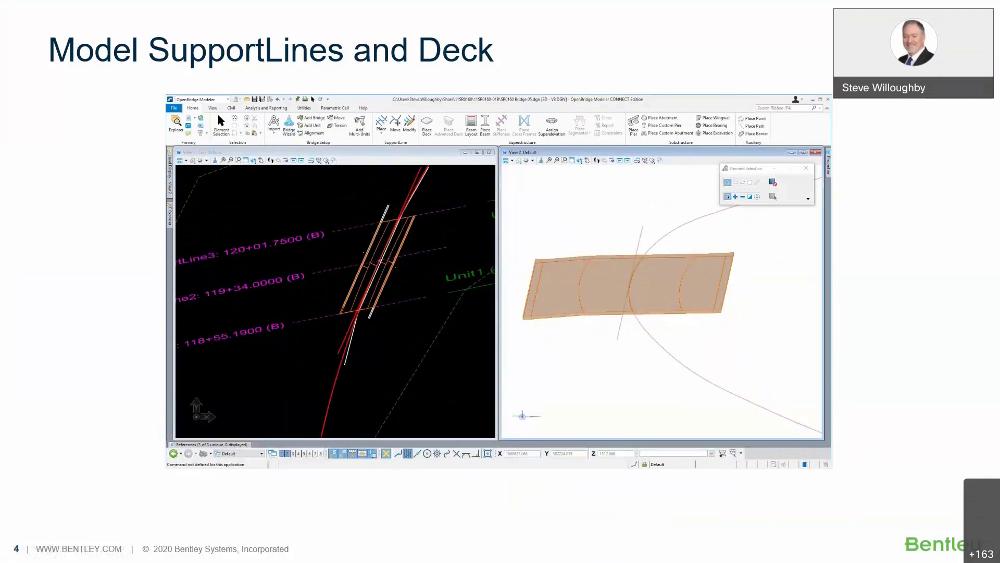
key("Right")
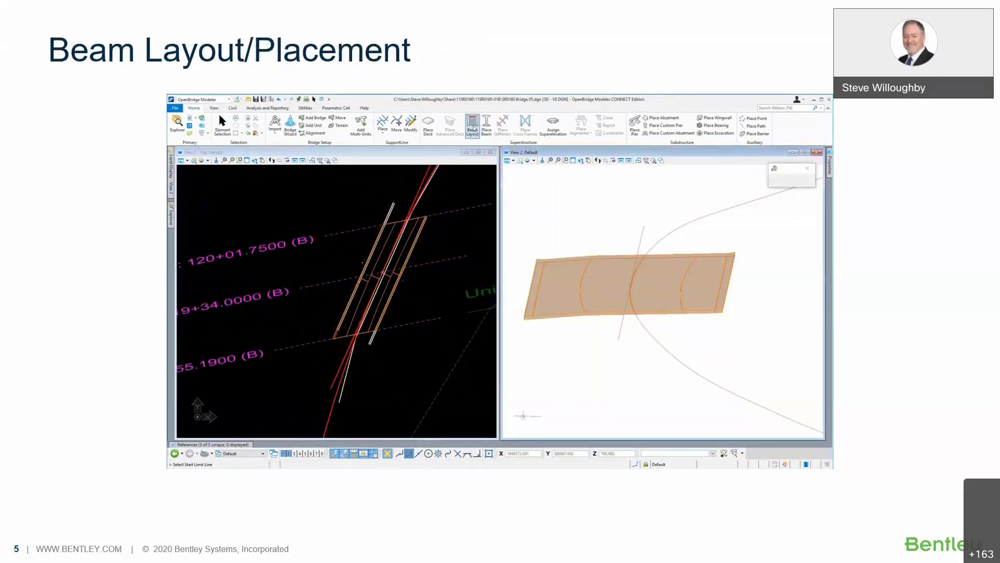
left_click(348, 416)
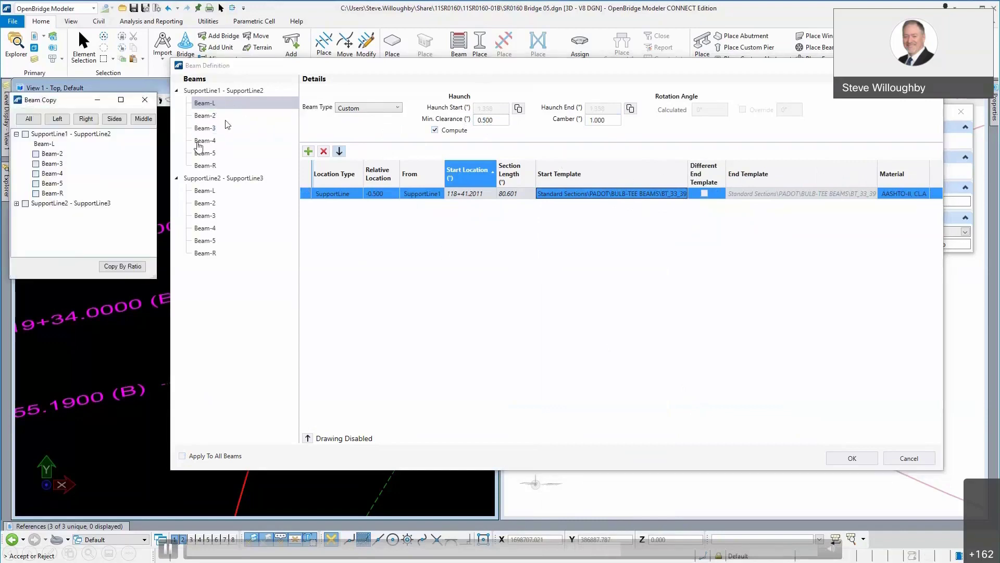
Step: Copy the Beam-L definition of the first span to the other beams by ratio
left_click(110, 267)
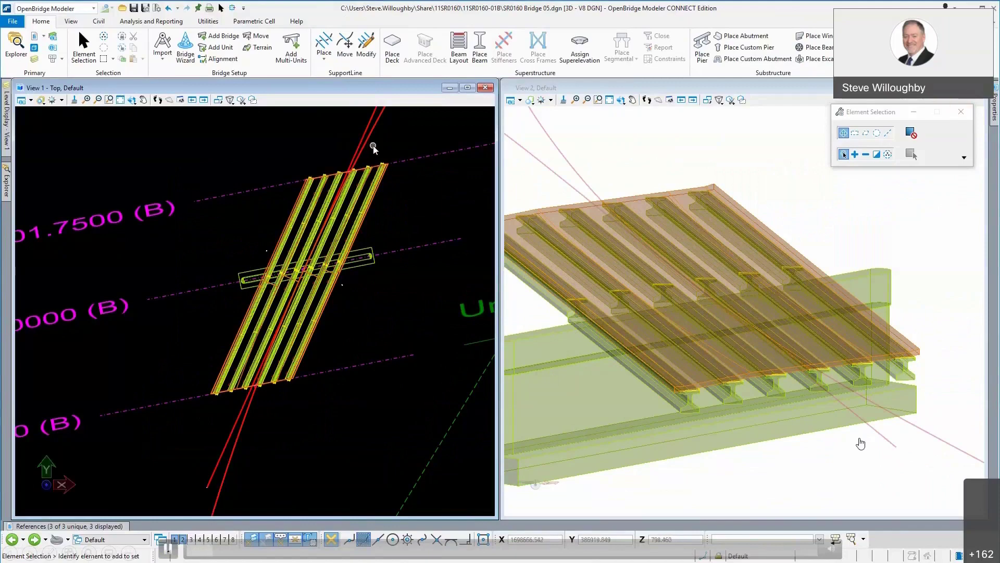
Step: Start placing a custom abutment and choose the parametric cell BD-622M 1-75 degree
left_click(755, 59)
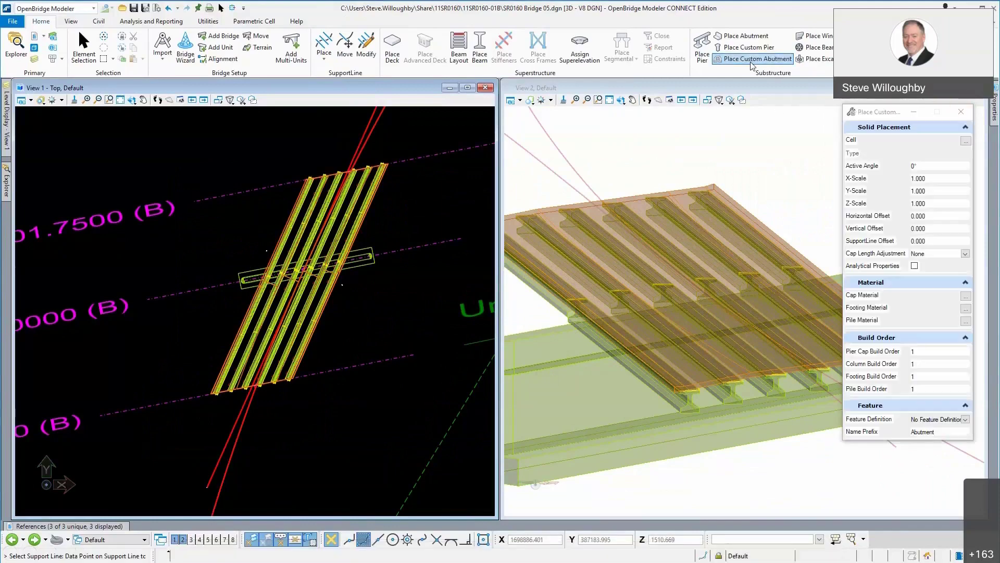
left_click(966, 141)
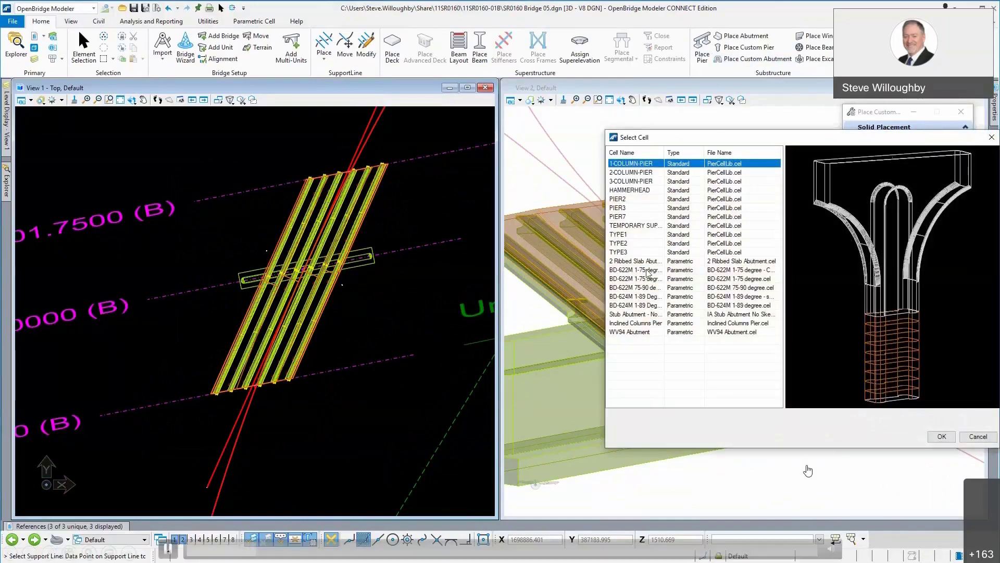
left_click(640, 280)
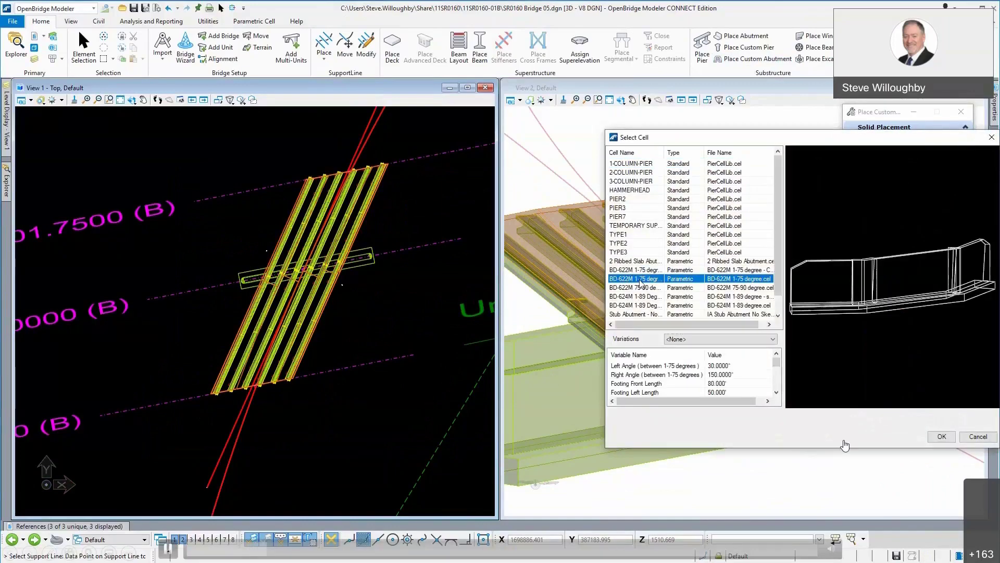
left_click(942, 437)
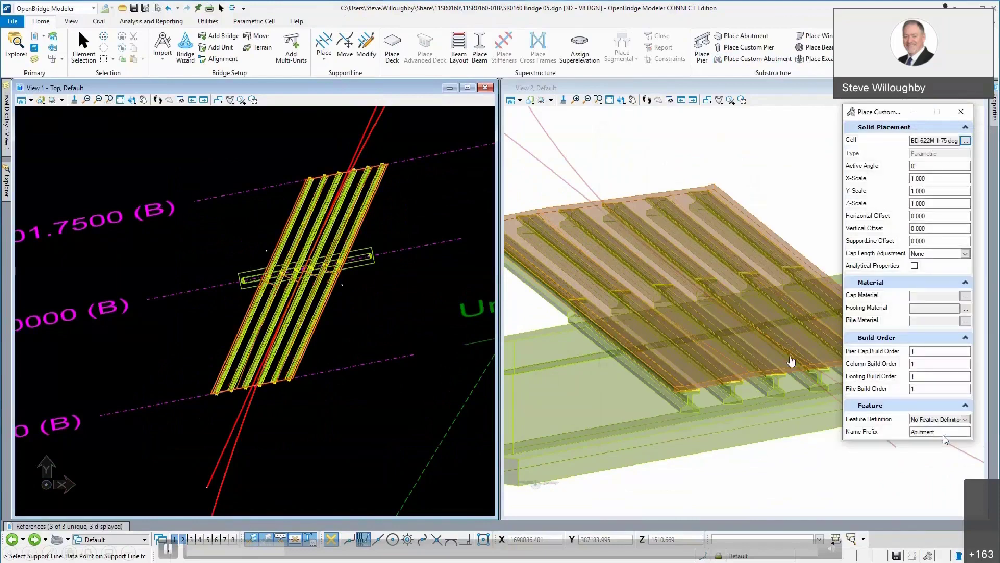
Step: Set the abutment's active angle to 180° and its support line offset to 5, with the steel pile abutment feature definition
left_click(926, 167)
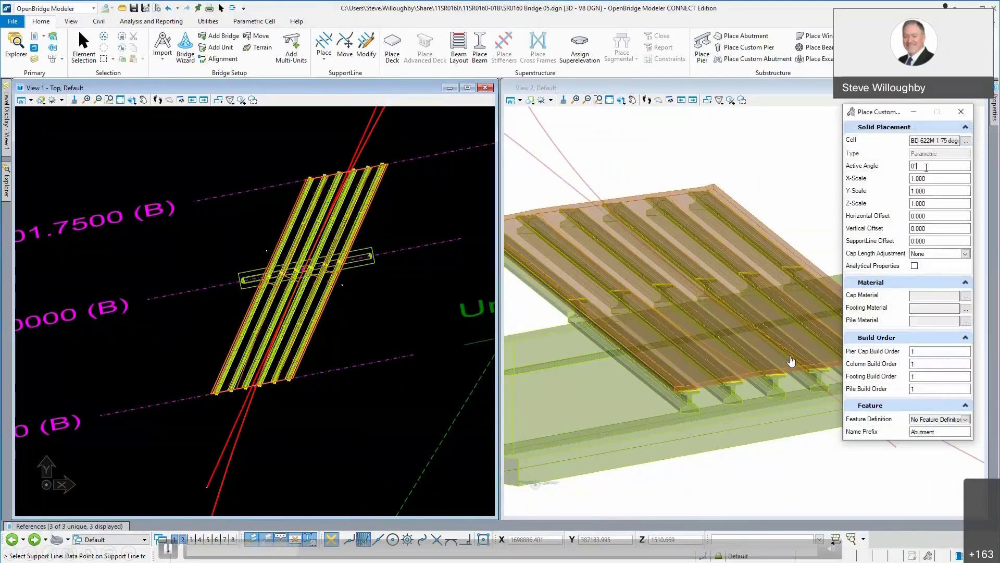
double_click(927, 167)
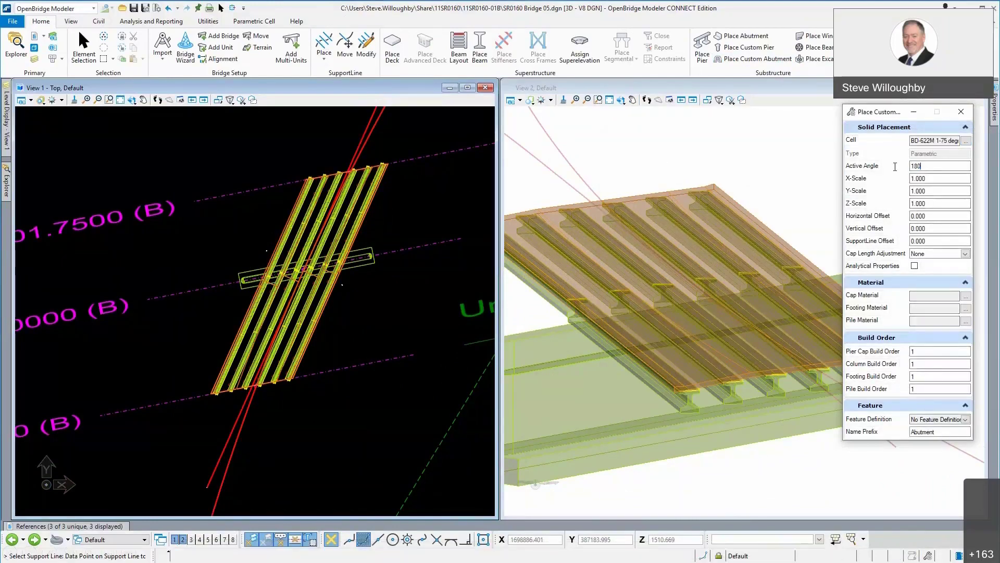
type("180")
key("Tab")
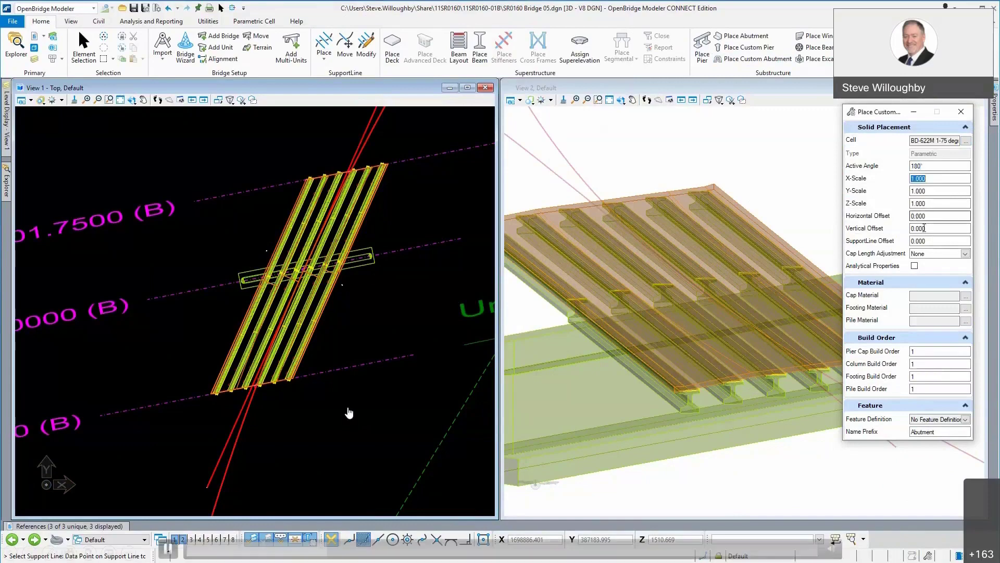
double_click(919, 240)
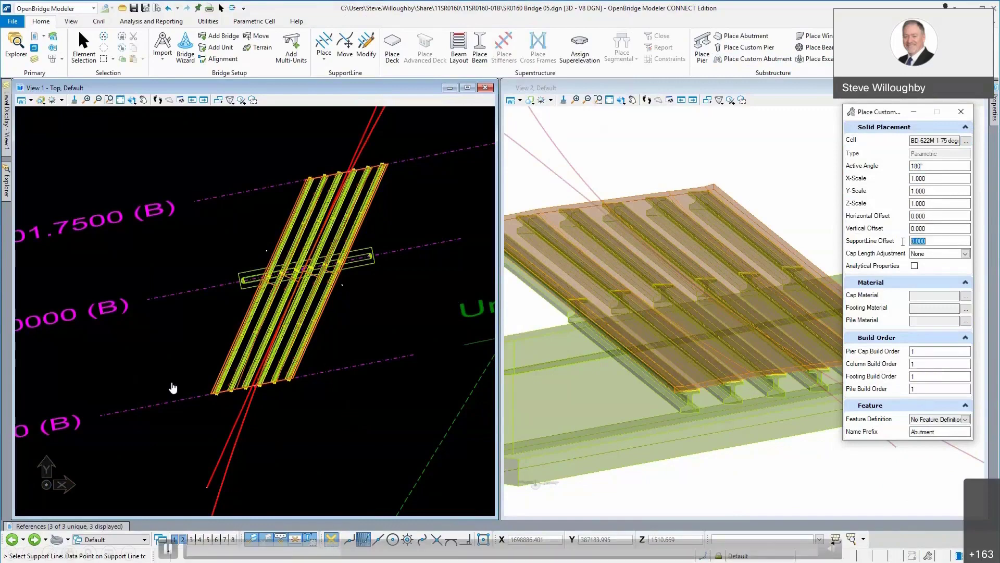
type("5")
key("Tab")
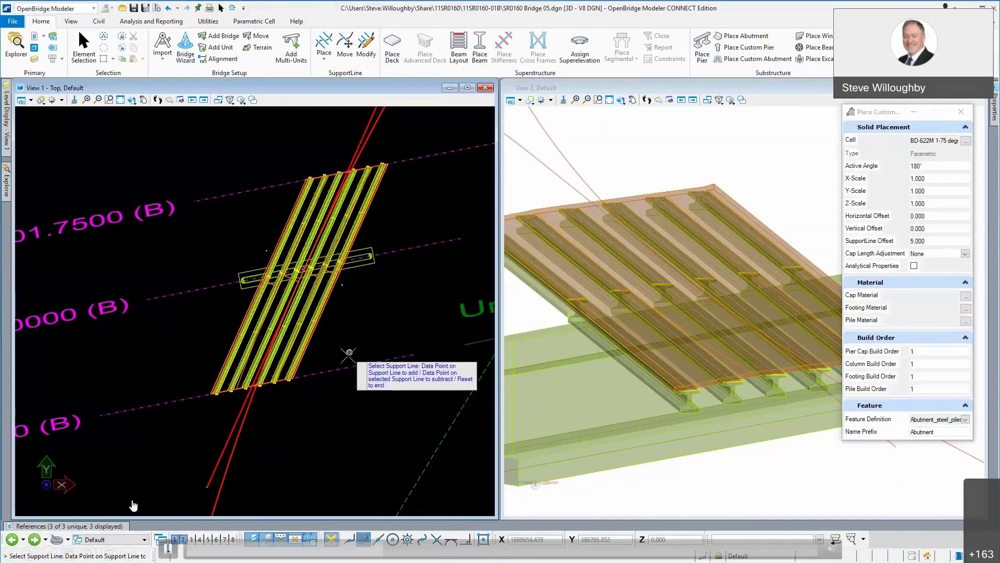
Step: Place the custom abutment on the support line at station 118+55.19 and end the command
left_click(343, 364)
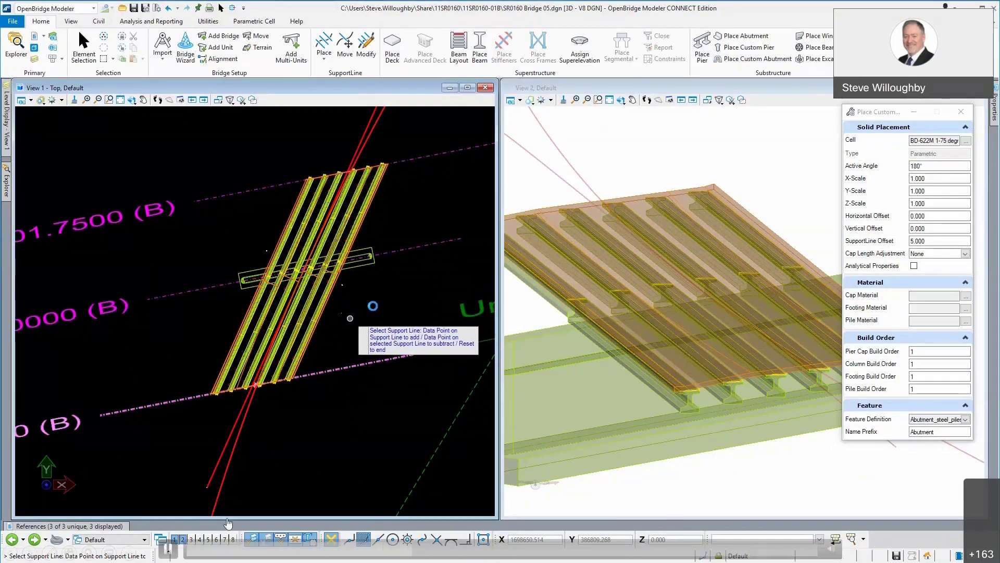
right_click(373, 306)
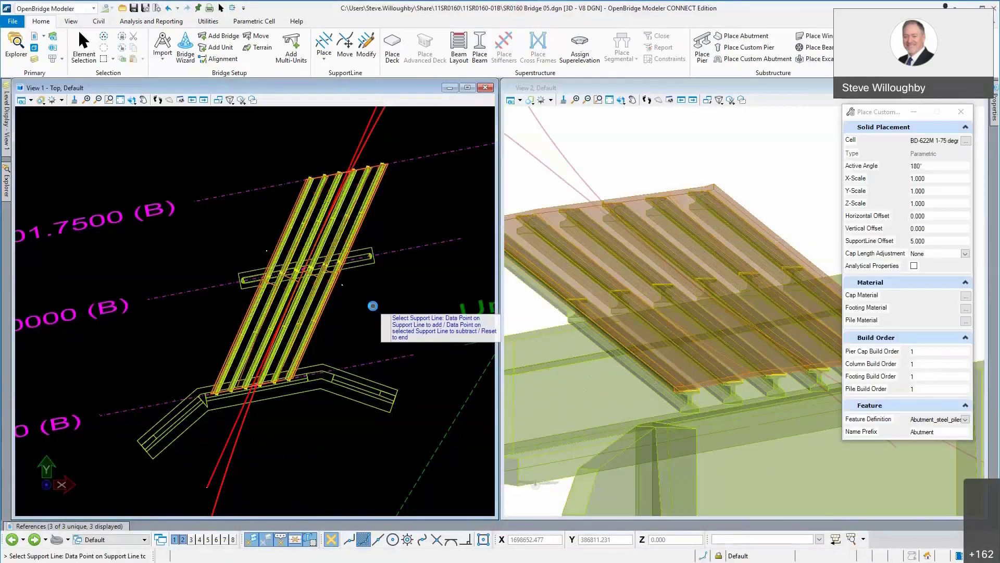
right_click(373, 306)
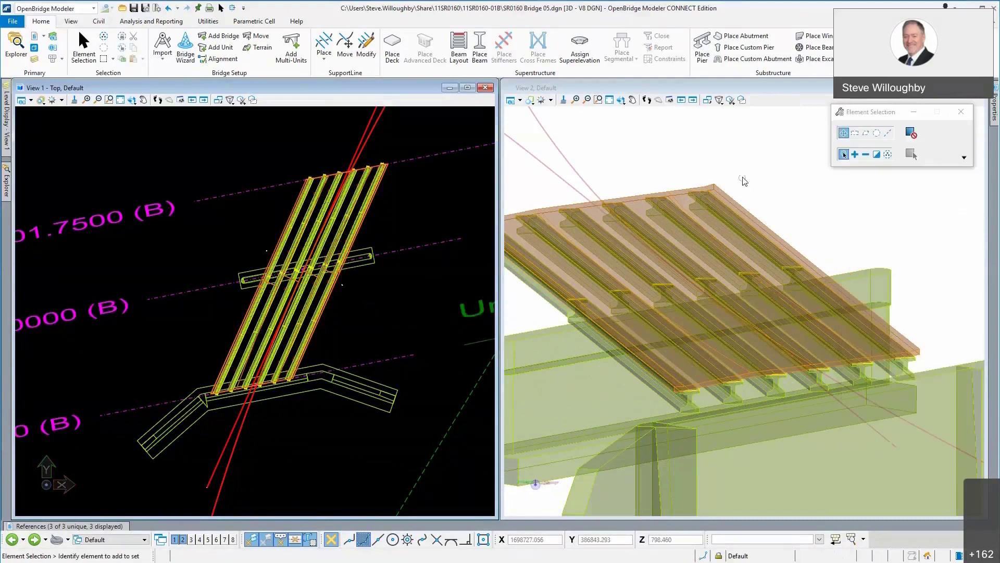
Step: Start another BD-622M 1-75 degree custom abutment with active angle 0° and a support line offset of -5
left_click(621, 99)
left_click_drag(634, 227, 652, 242)
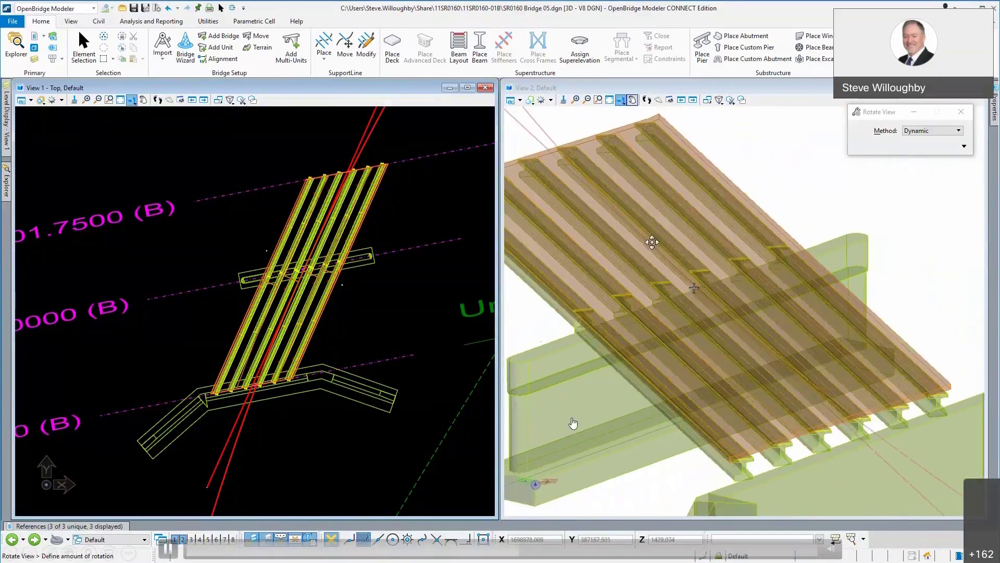
middle_click_drag(652, 242, 662, 236, "shift")
left_click(638, 158)
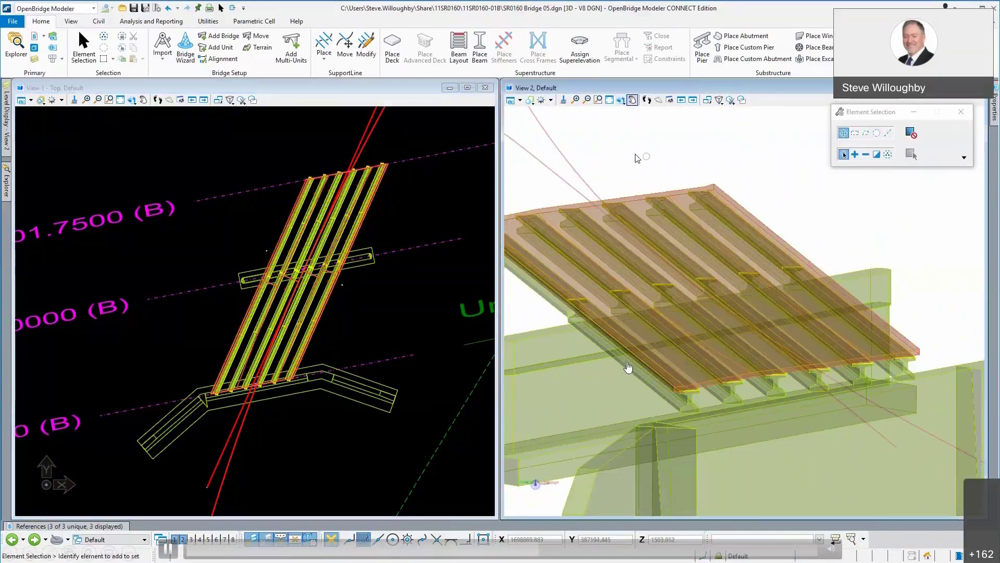
left_click(754, 59)
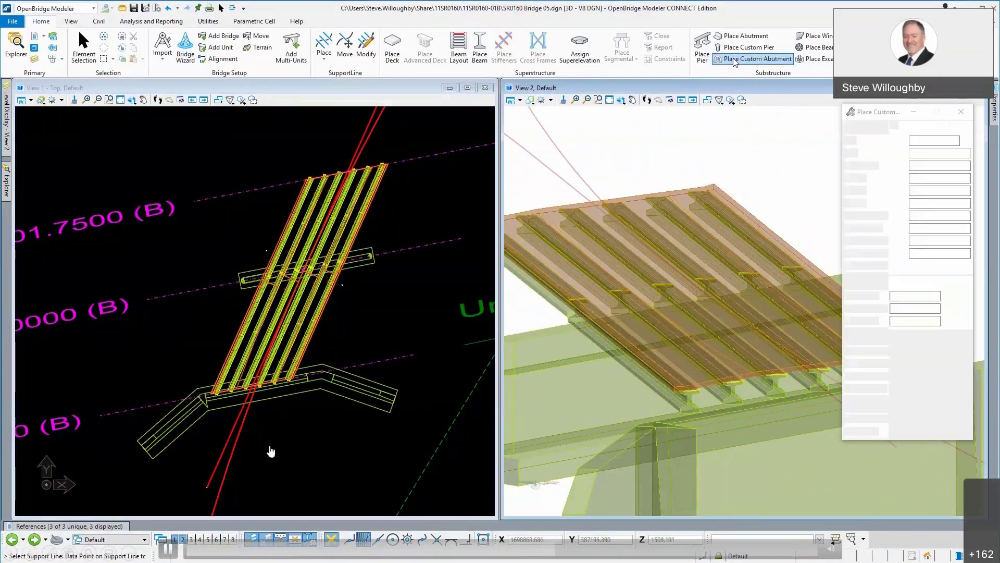
left_click(928, 166)
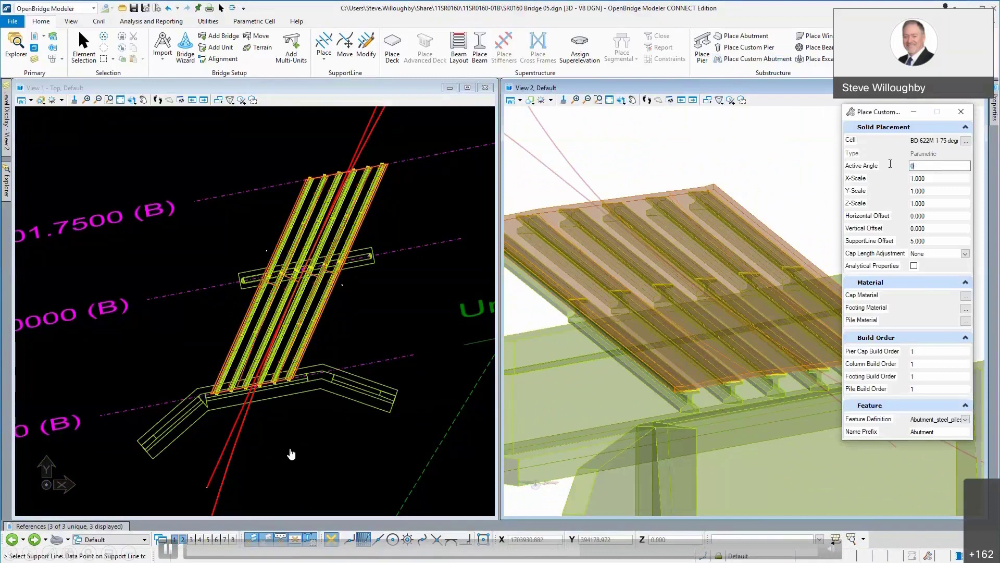
key("Tab")
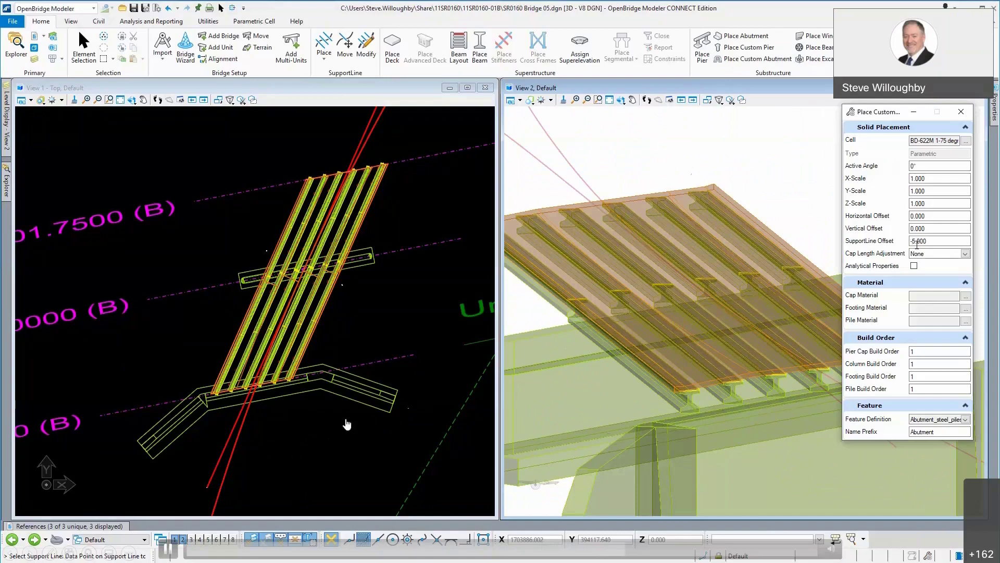
right_click(417, 146)
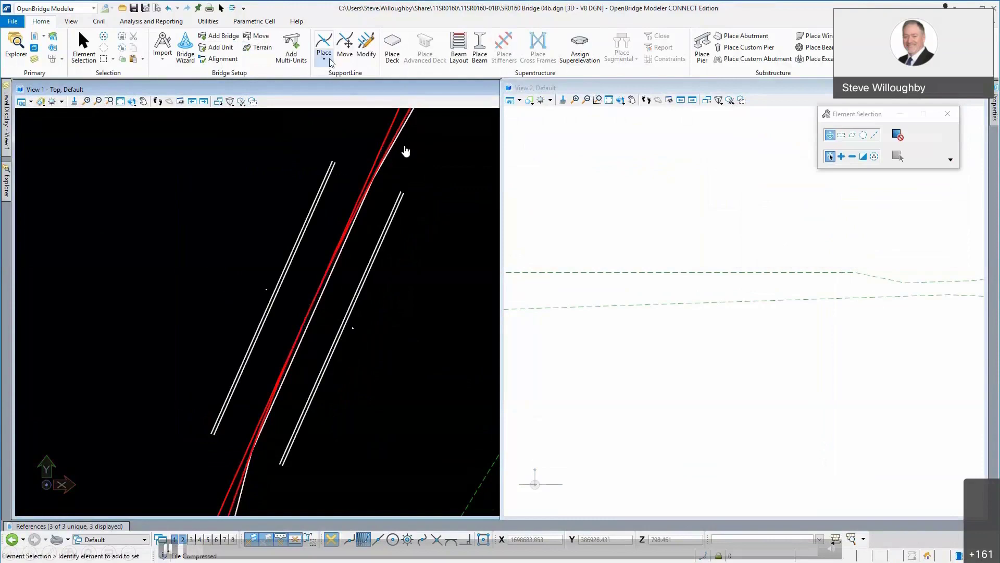
left_click(240, 545)
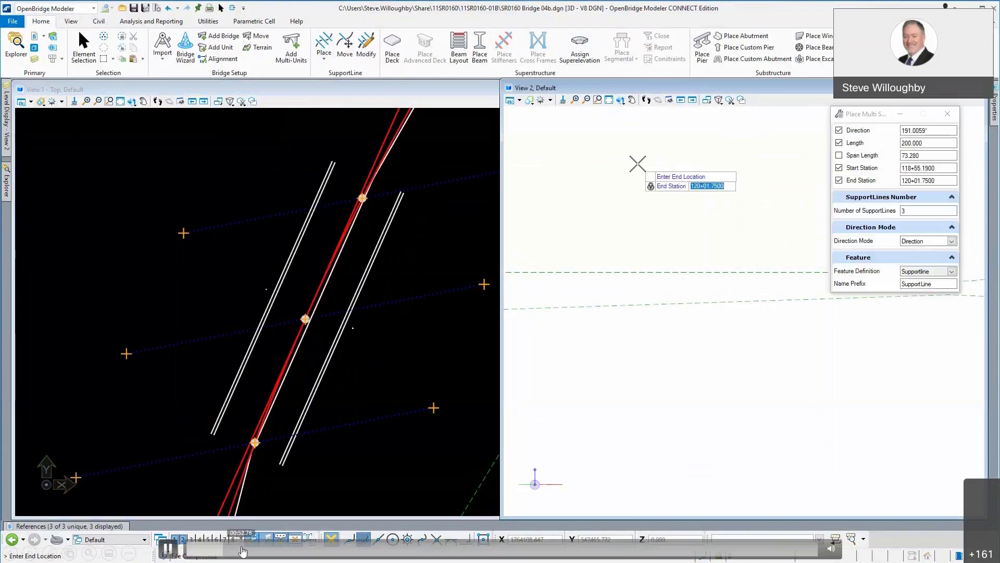
left_click(258, 550)
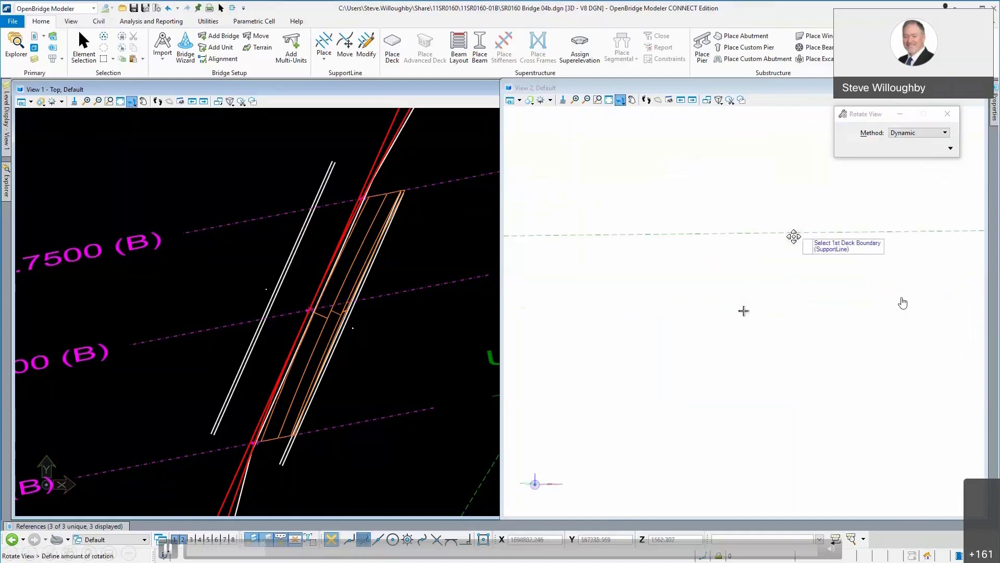
Step: End the deck placement and open the point controls of the Stage 2 deck
left_click(620, 100)
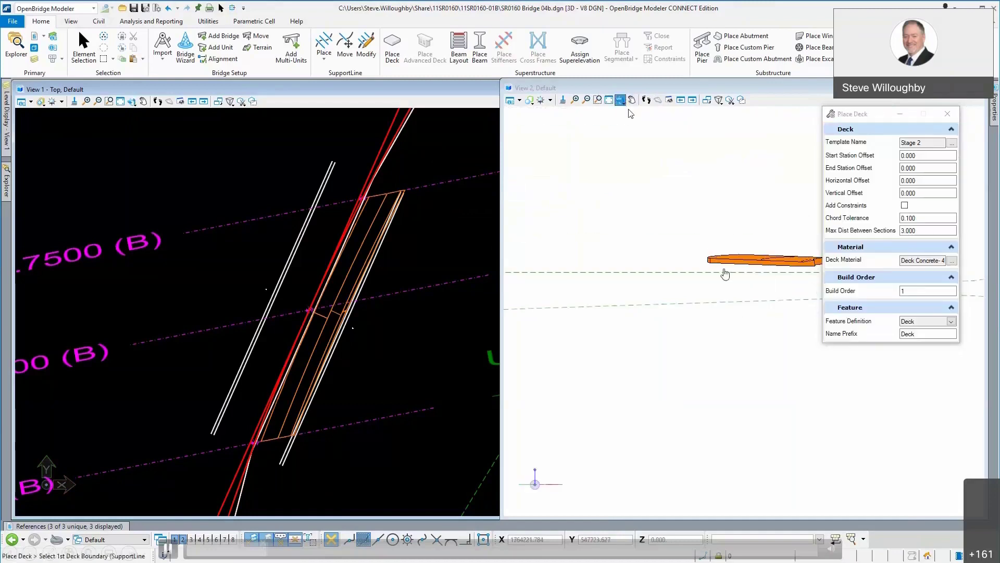
left_click(780, 260)
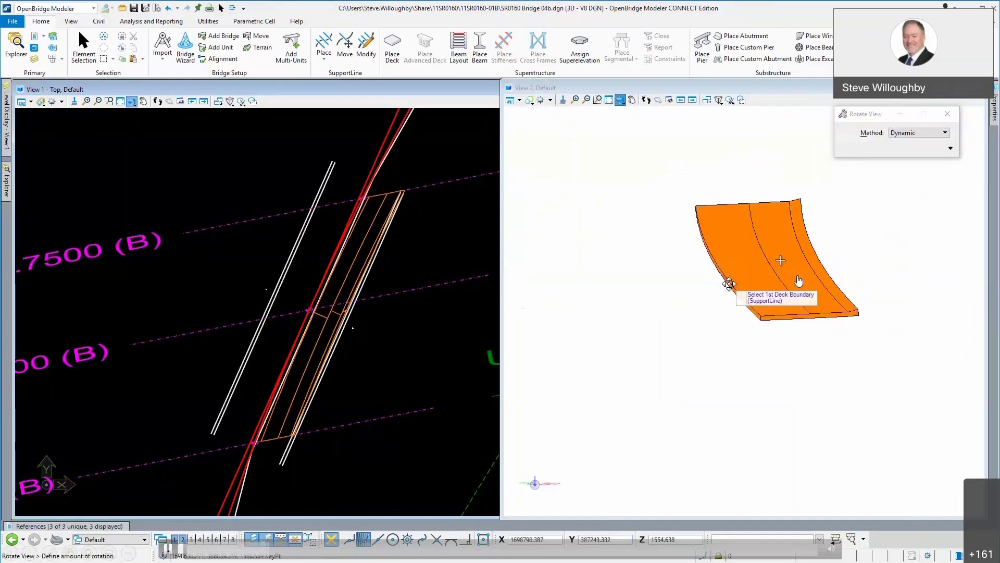
left_click(812, 290)
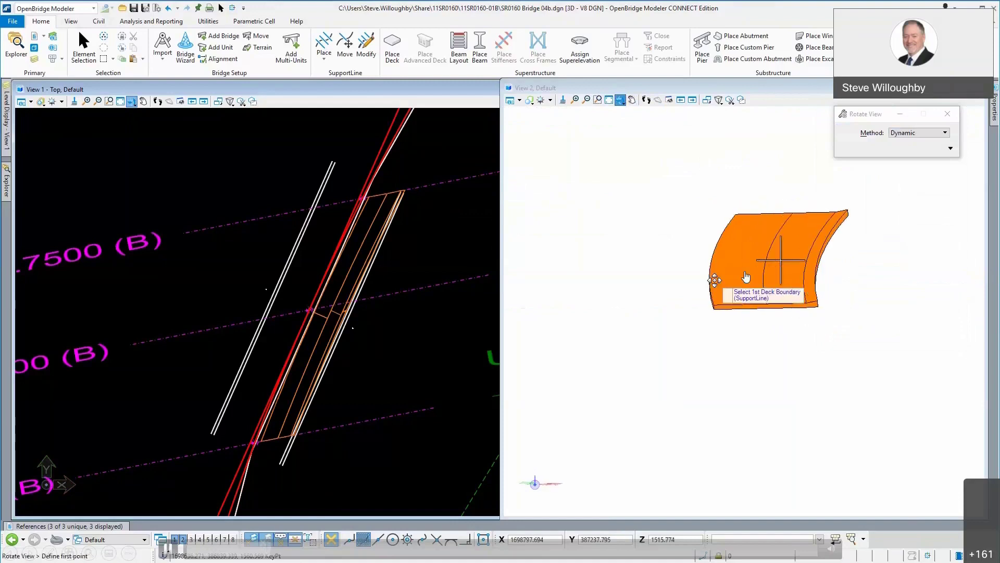
right_click(747, 277)
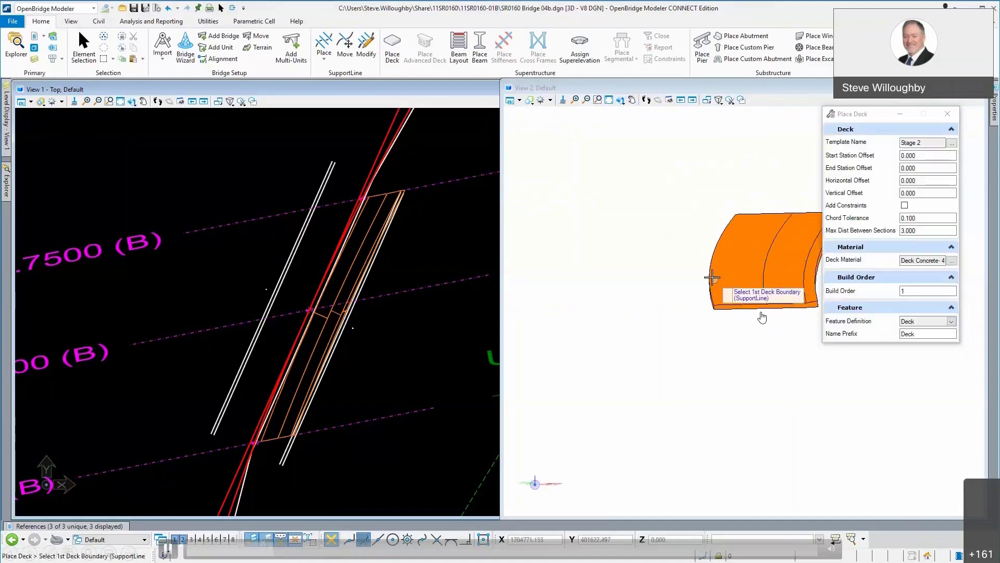
right_click(667, 218)
left_click(738, 244)
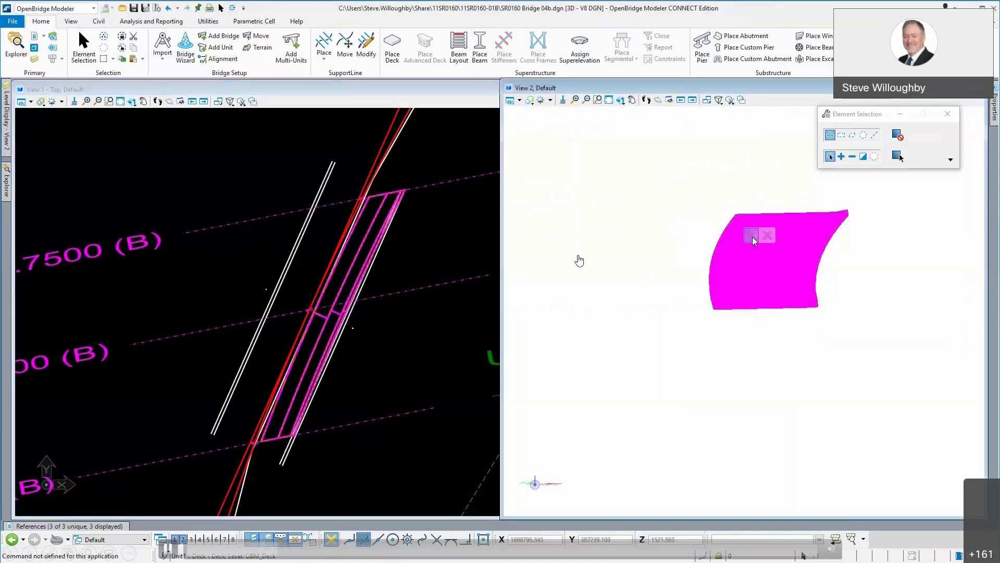
mouse_move(764, 239)
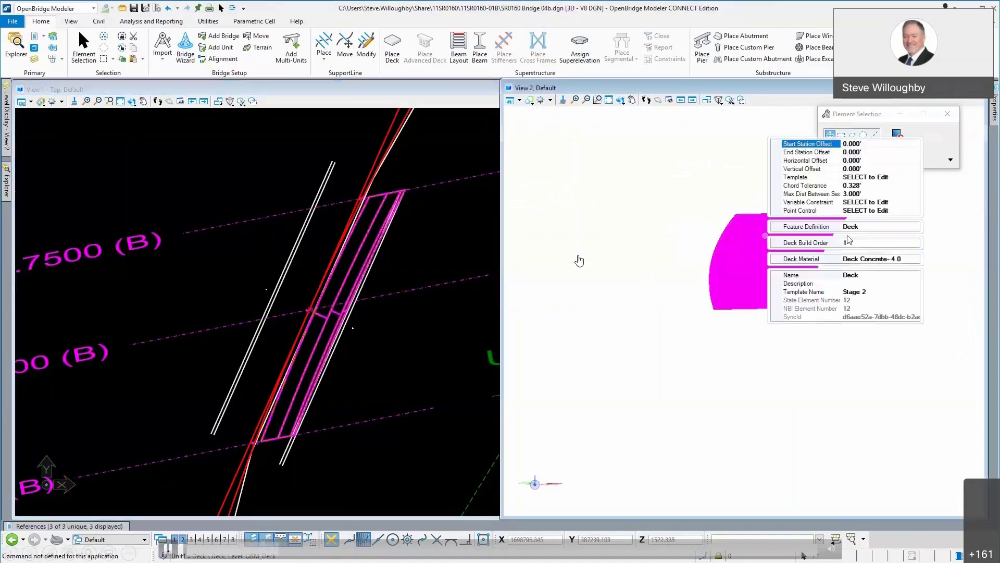
left_click(898, 211)
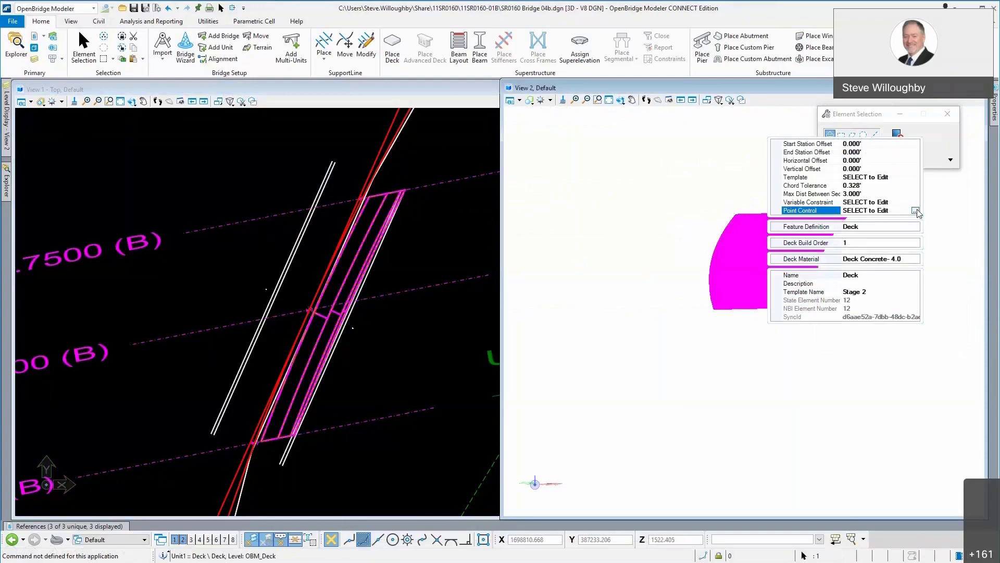
left_click(916, 210)
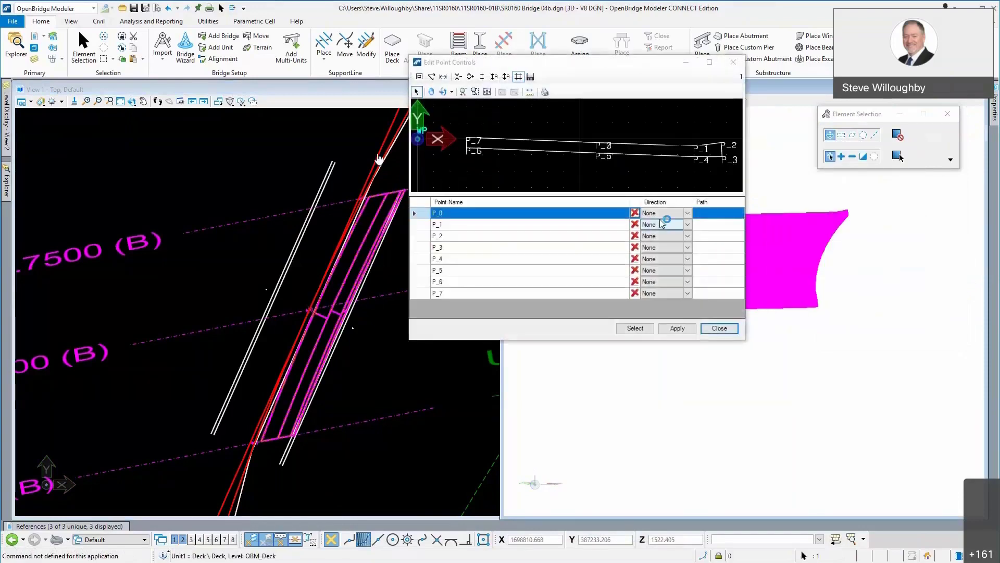
Step: Add a Horizontal control to deck point P_1 using the white line along the deck's outer edge, and apply it
left_click(688, 226)
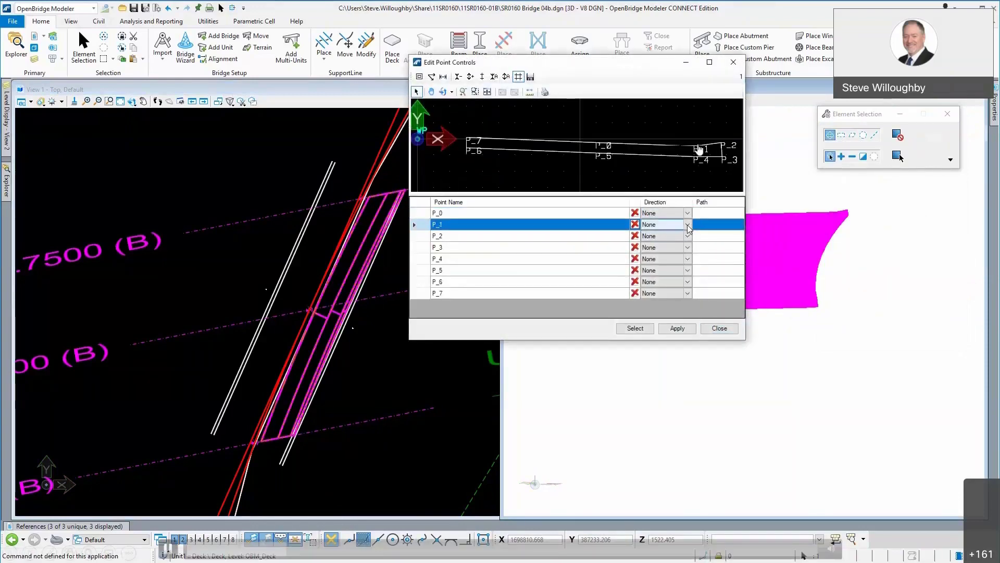
left_click(688, 228)
left_click(659, 242)
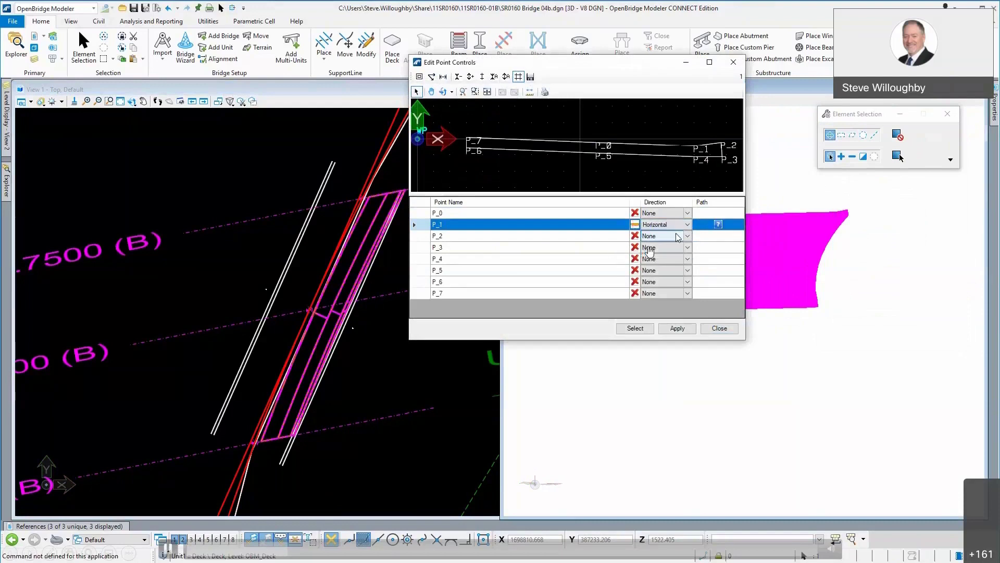
left_click(635, 329)
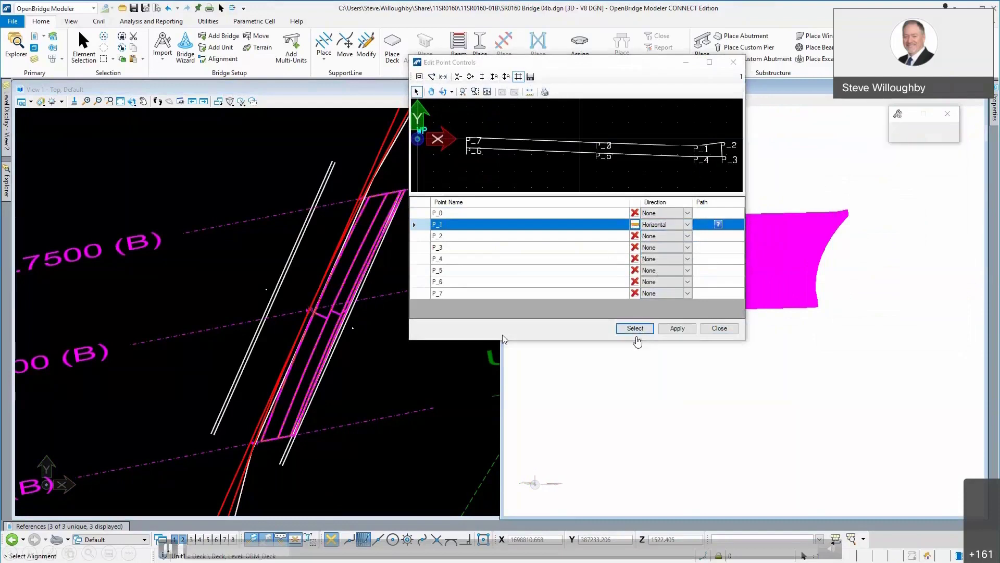
left_click(300, 462)
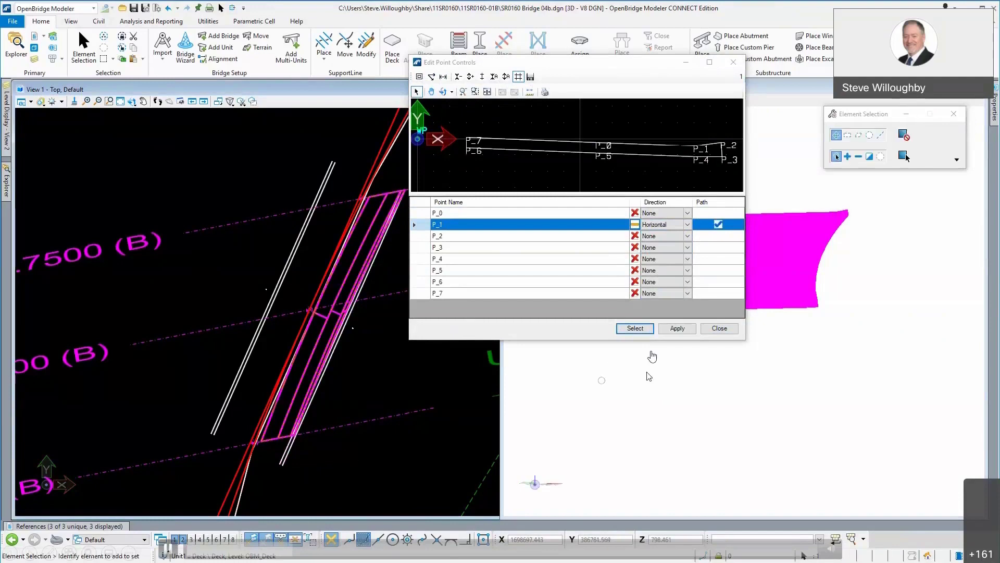
left_click(677, 328)
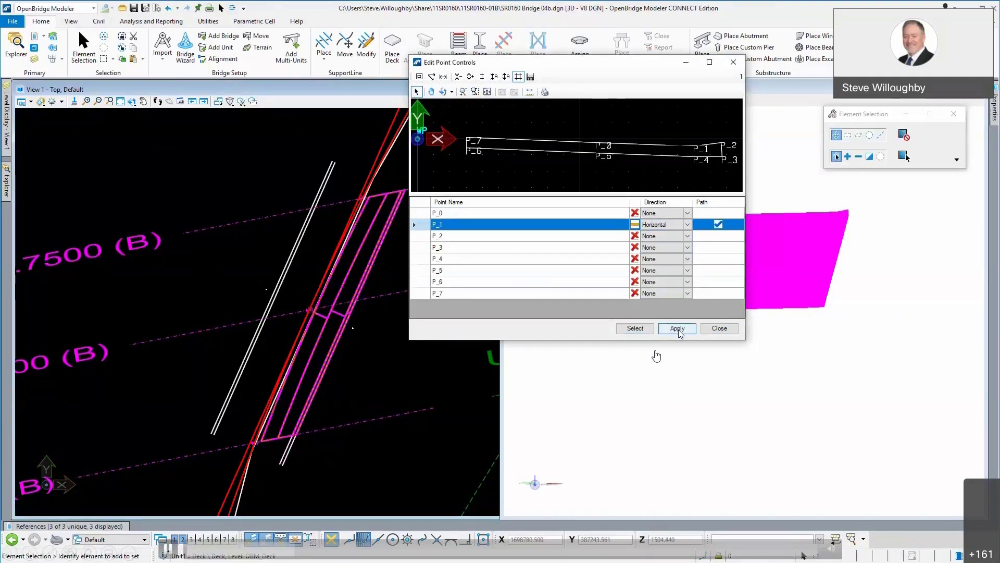
left_click(719, 329)
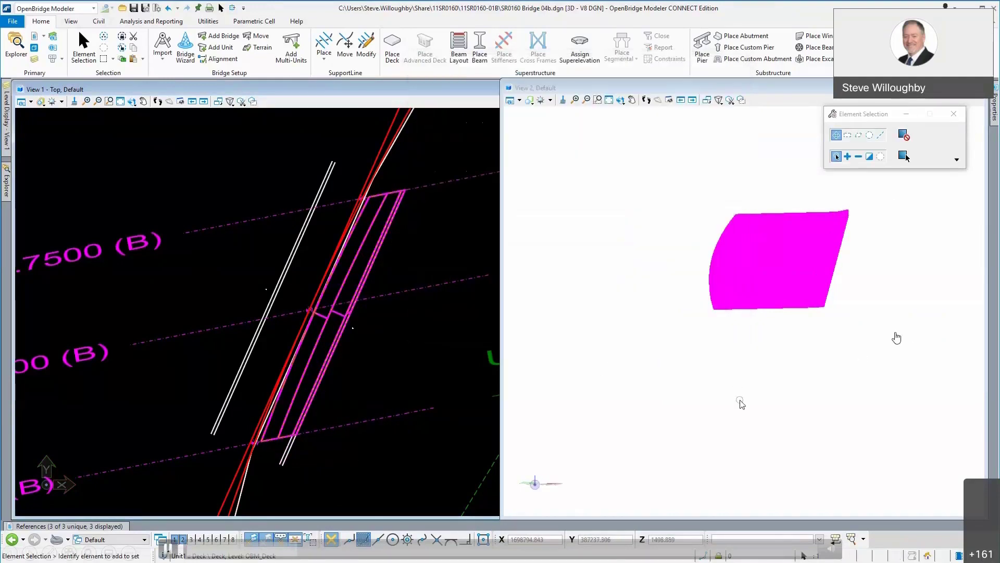
Step: Add a Horizontal control to the same deck's point P_7 using the white centre line as its path, and apply it
left_click(743, 257)
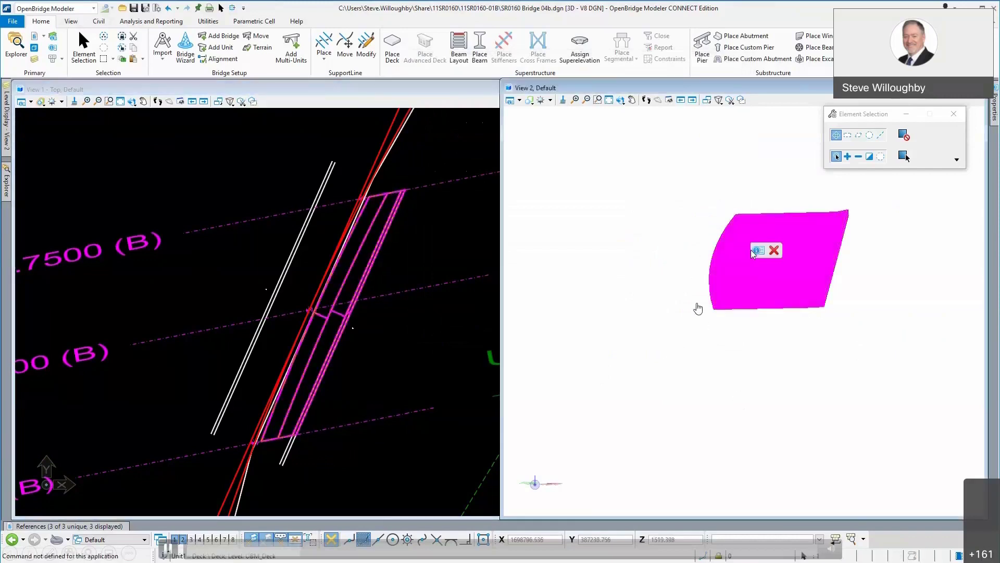
mouse_move(755, 253)
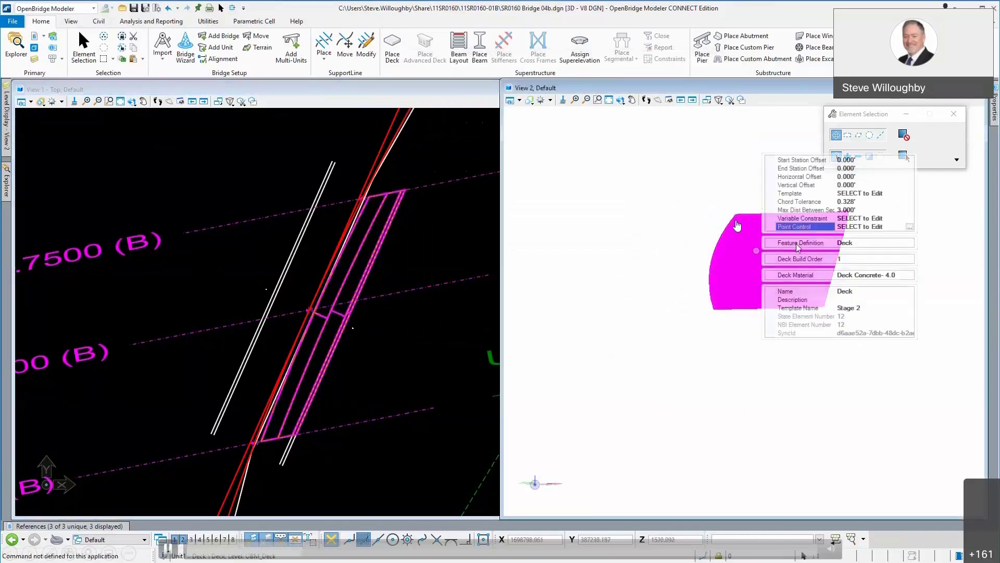
left_click(909, 227)
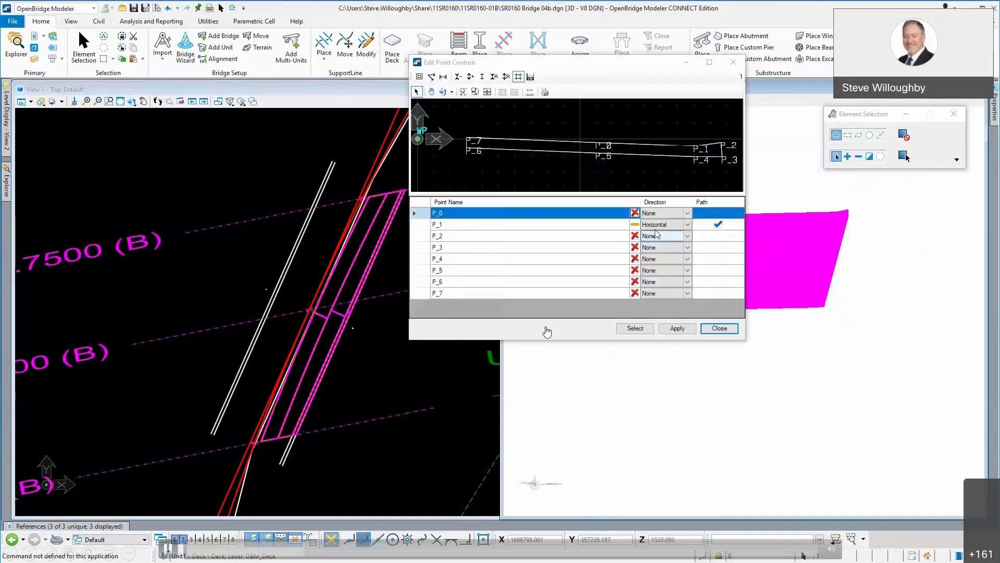
left_click(688, 293)
left_click(688, 293)
left_click(675, 306)
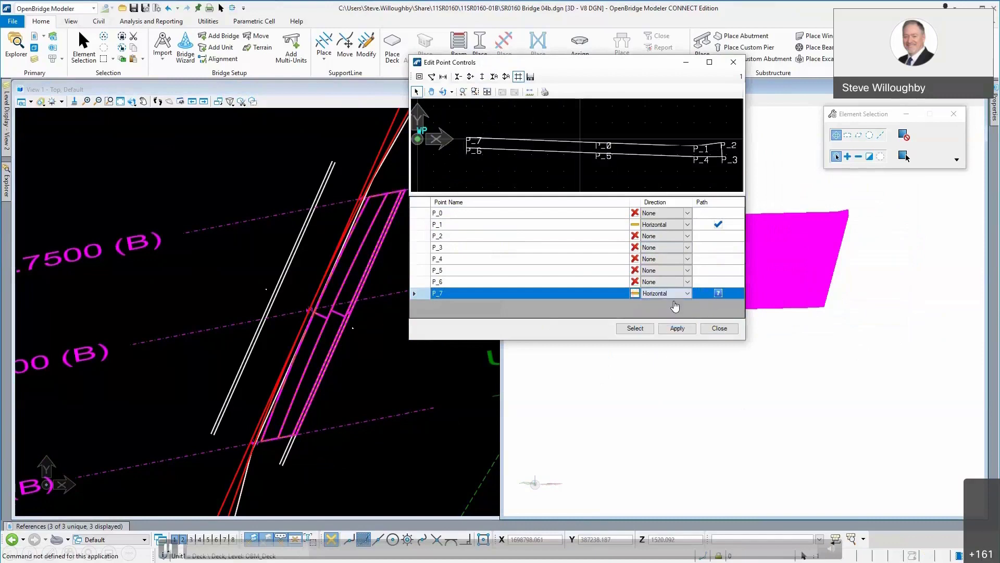
left_click(636, 327)
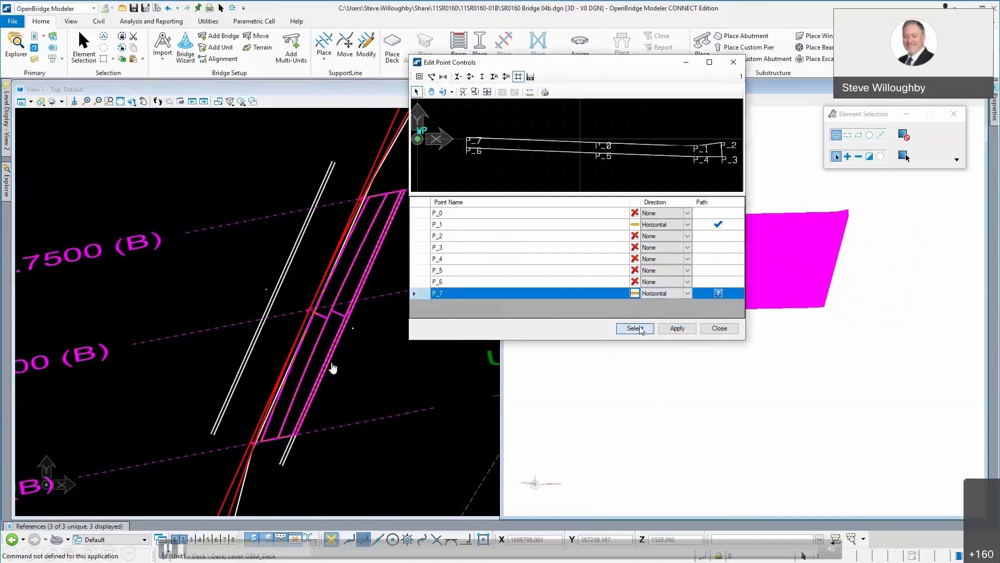
left_click(248, 491)
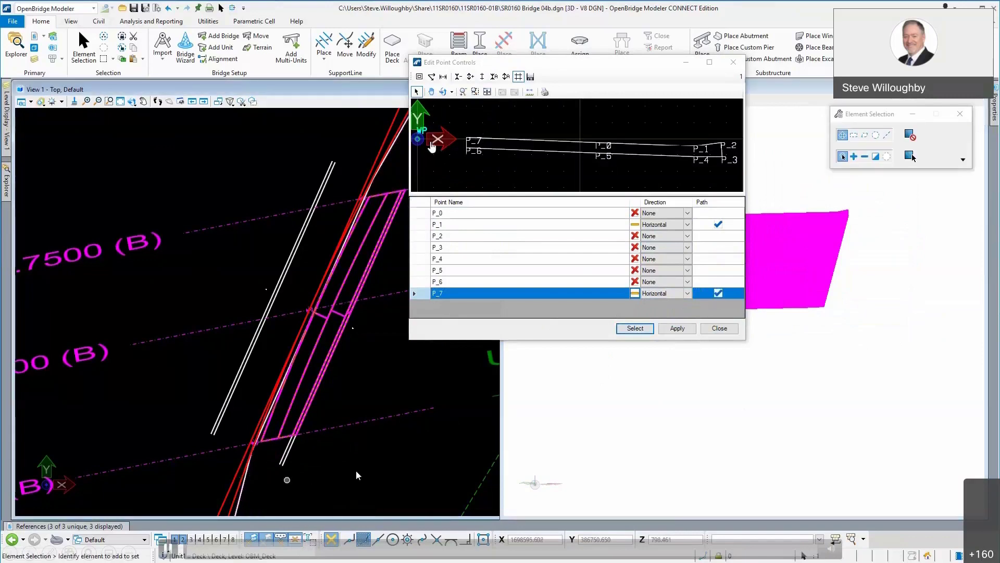
left_click(679, 328)
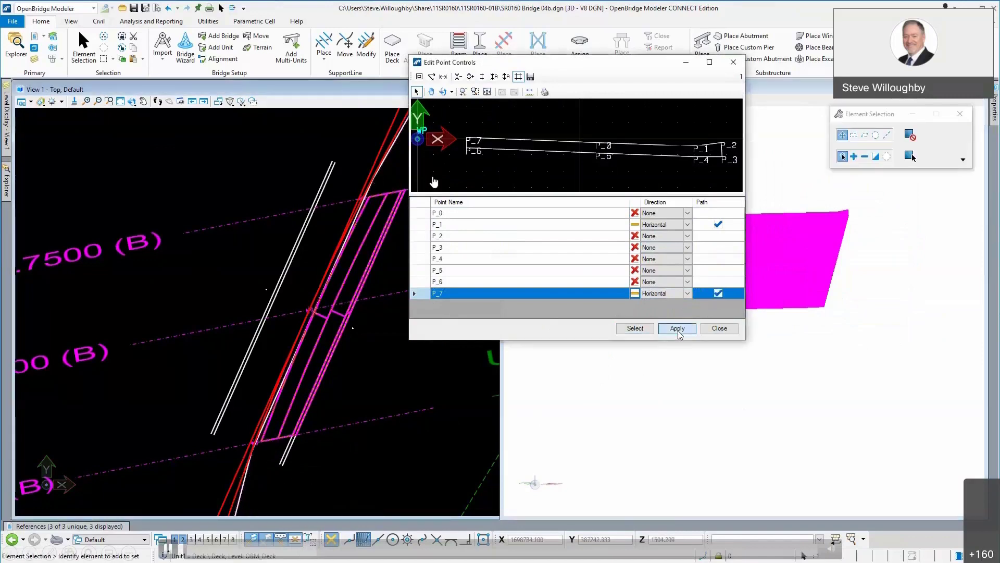
left_click(719, 329)
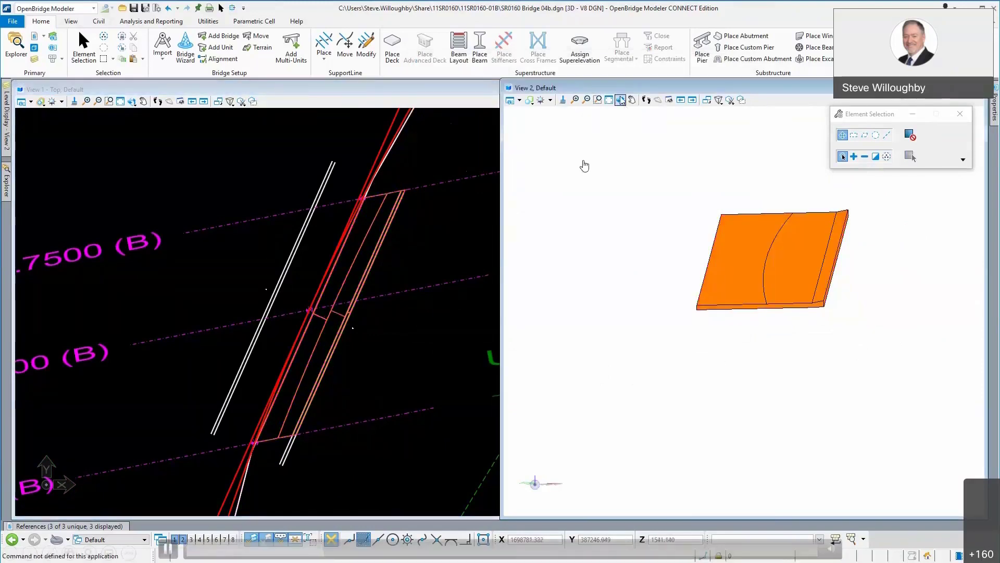
Step: Start a beam layout for the Stage 2 deck between the support lines at stations 118+55.1900 and 120+01.7500
left_click(621, 100)
left_click_drag(689, 272, 691, 265)
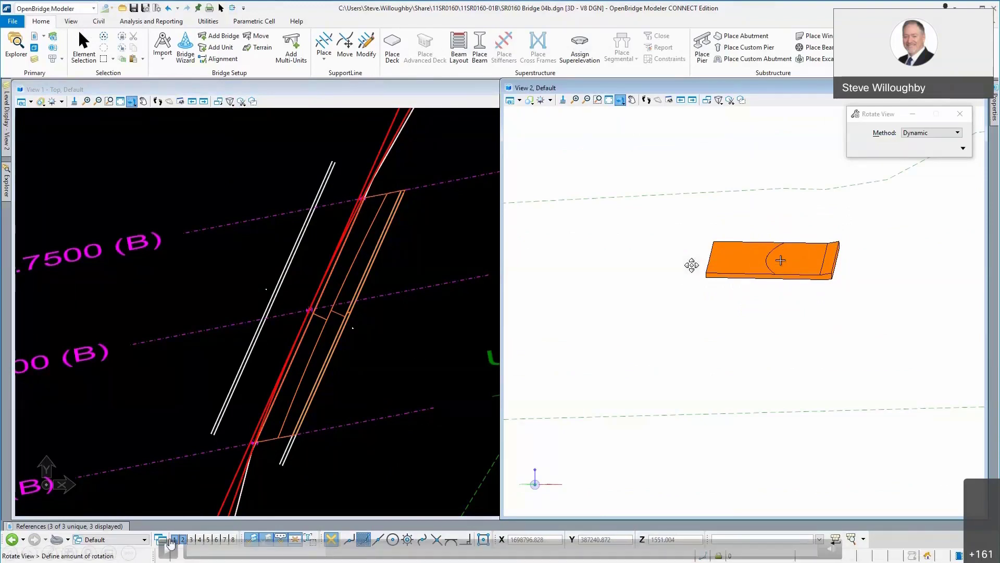
left_click(691, 266)
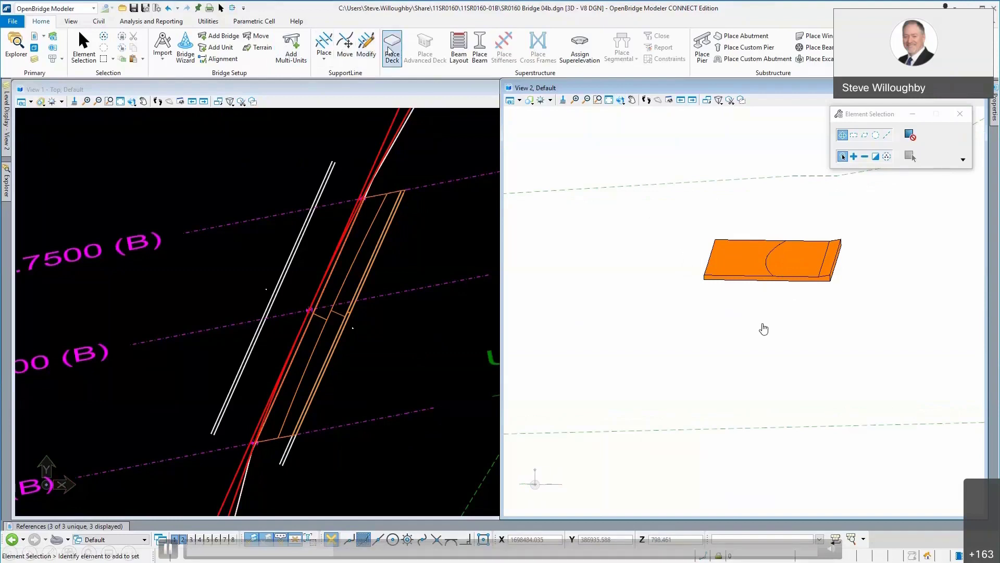
left_click(459, 47)
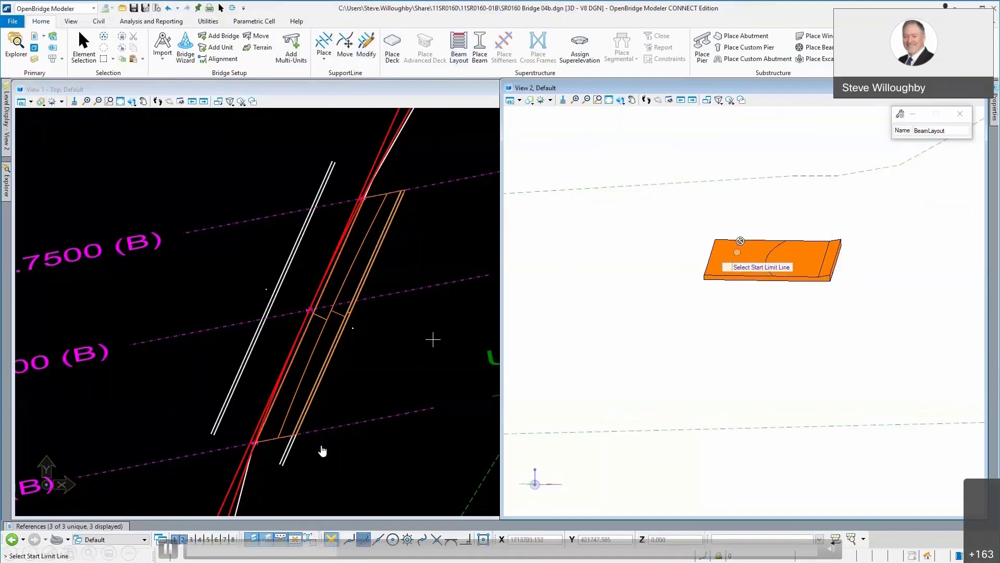
left_click(411, 412)
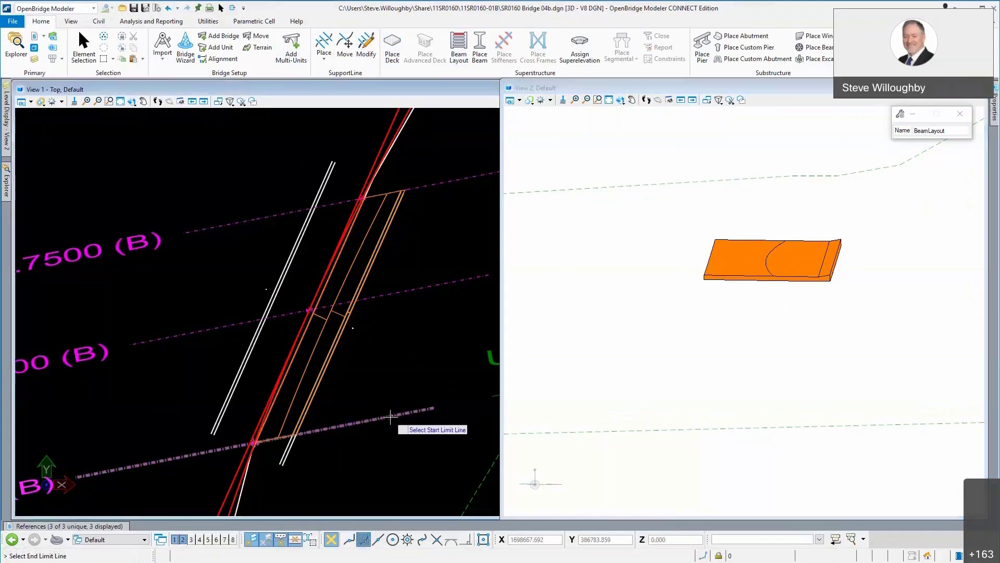
left_click(437, 186)
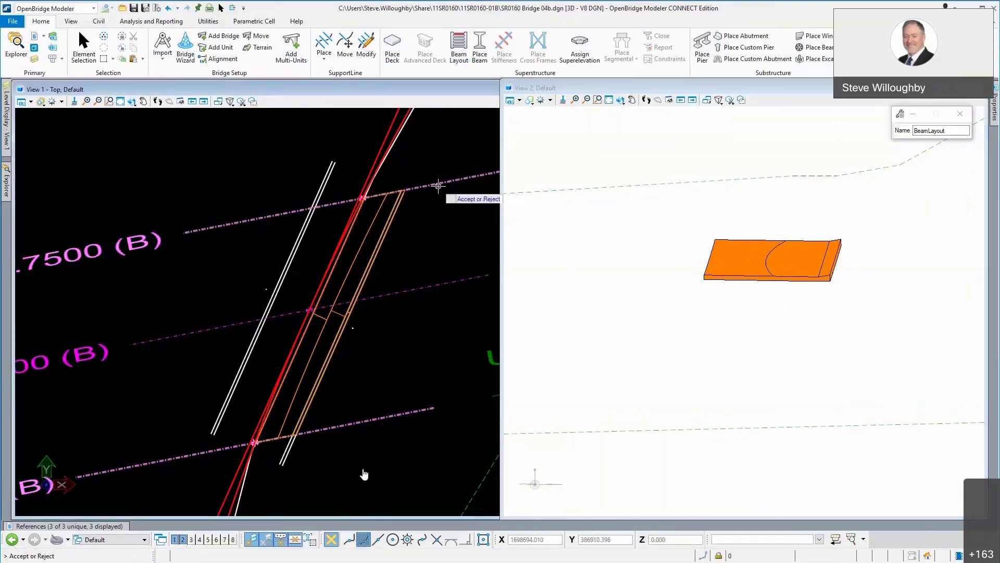
left_click(355, 551)
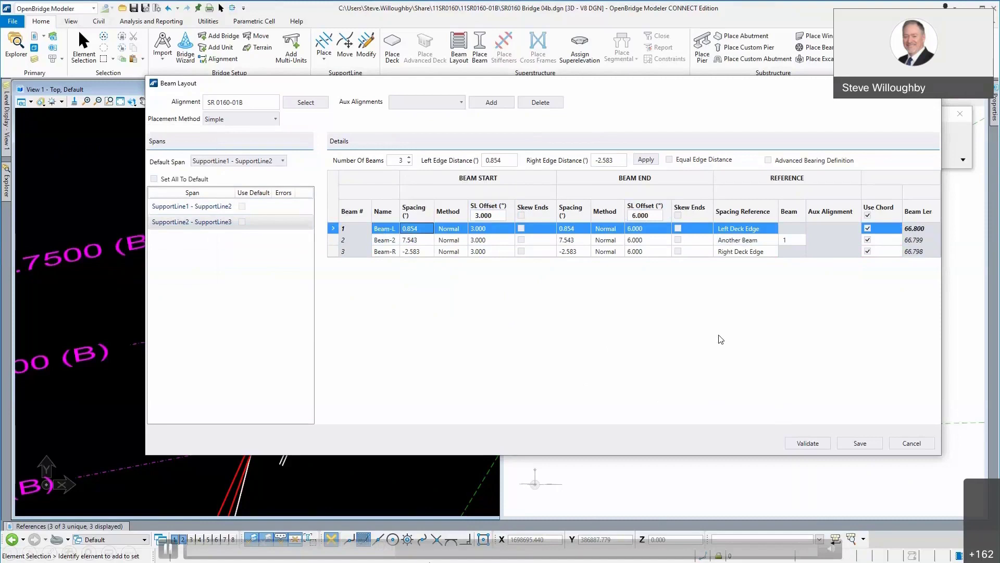
left_click(412, 544)
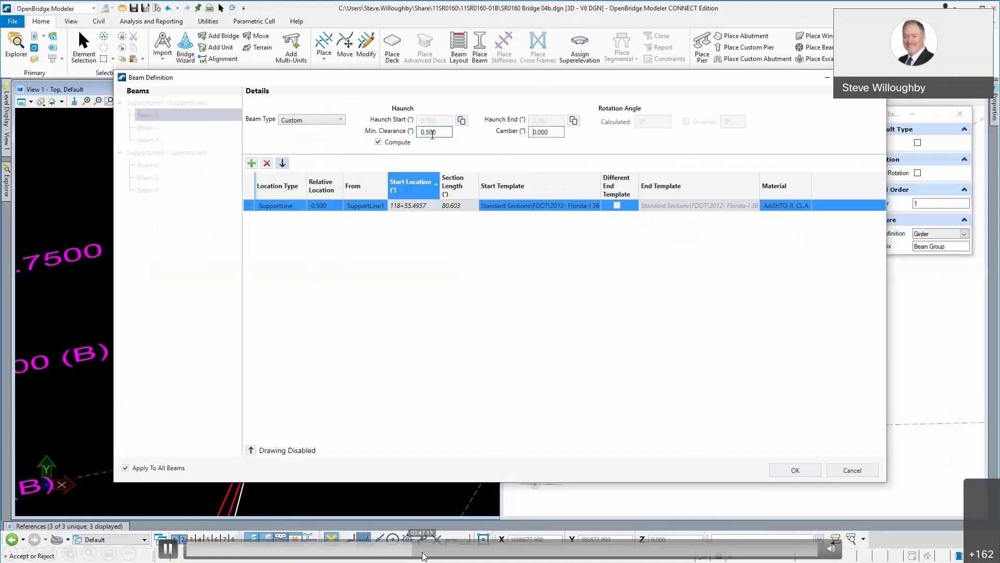
left_click(422, 553)
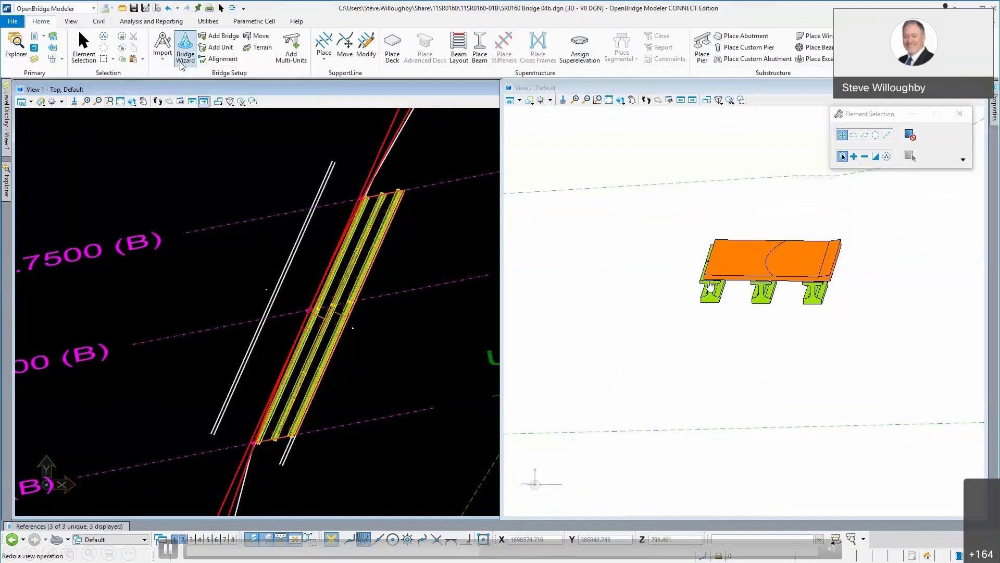
Step: Add a Beam Slab (P/S or RC Concrete Girders) bridge with the name prefix Stage 3 along the red bridge alignment
left_click(218, 36)
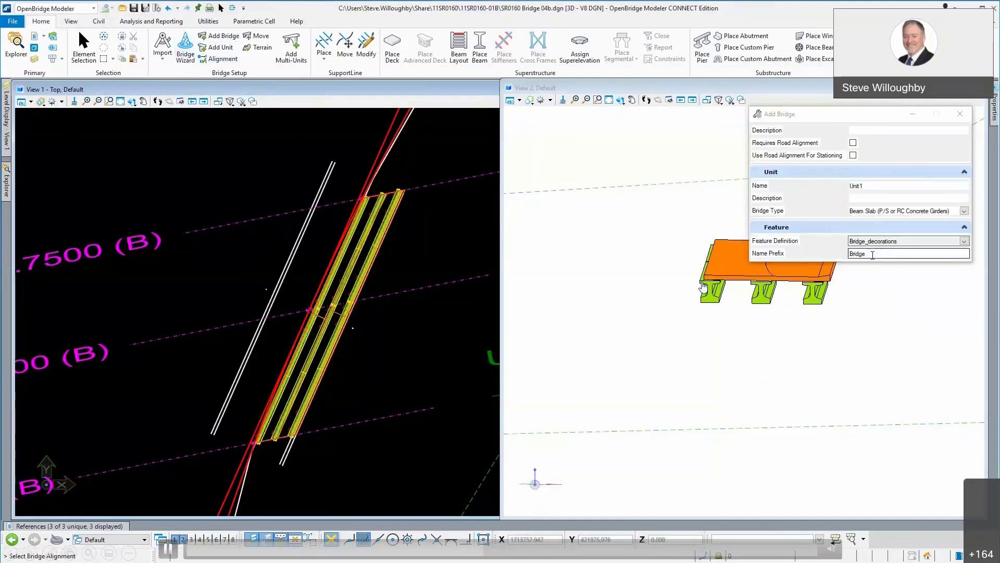
left_click_drag(876, 253, 818, 246)
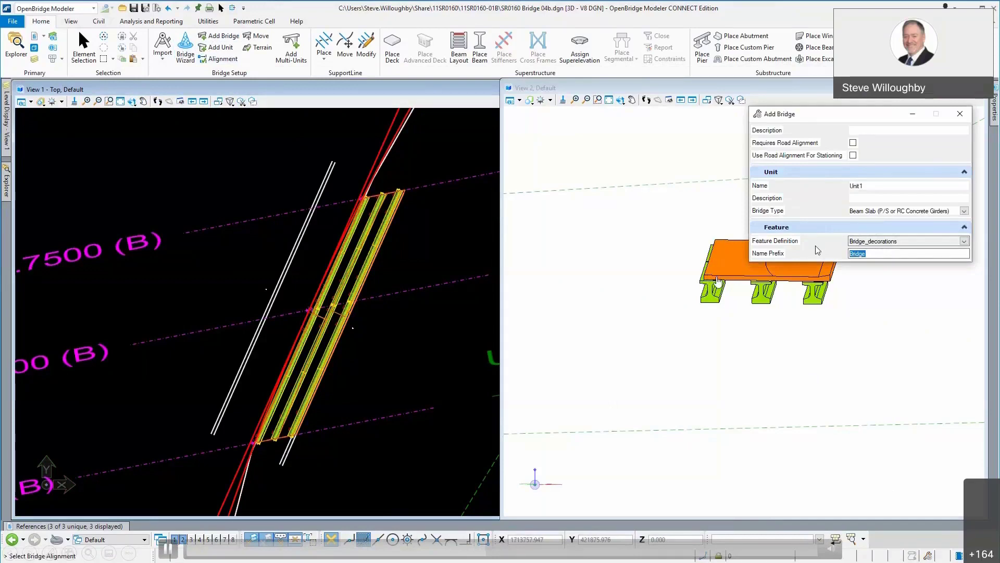
type("Stage 3")
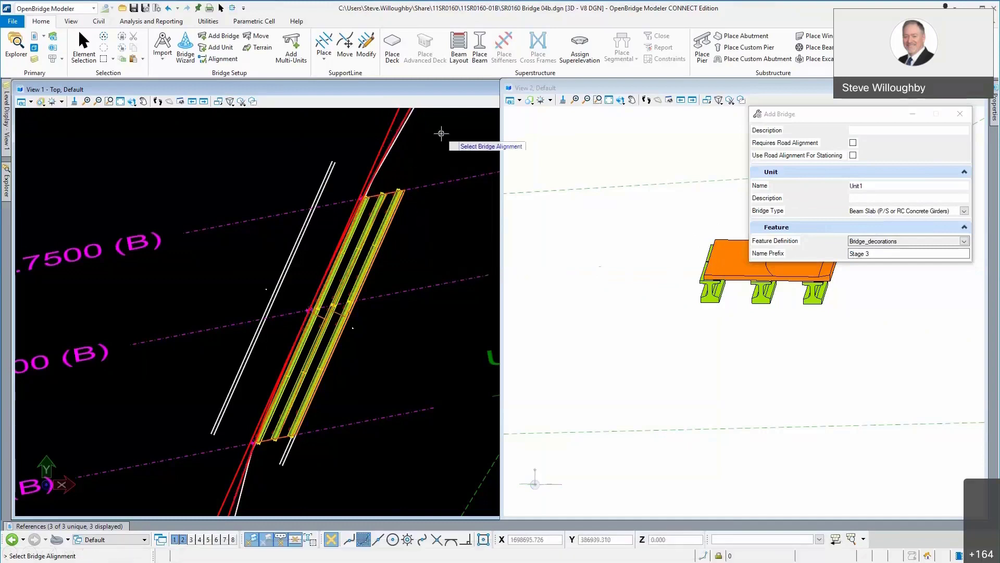
left_click(400, 126)
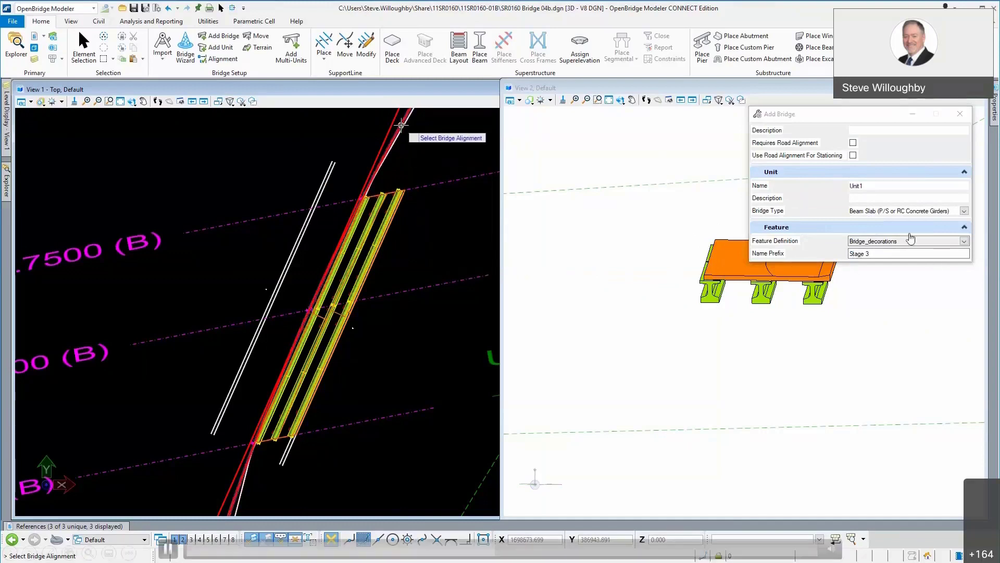
left_click(423, 159)
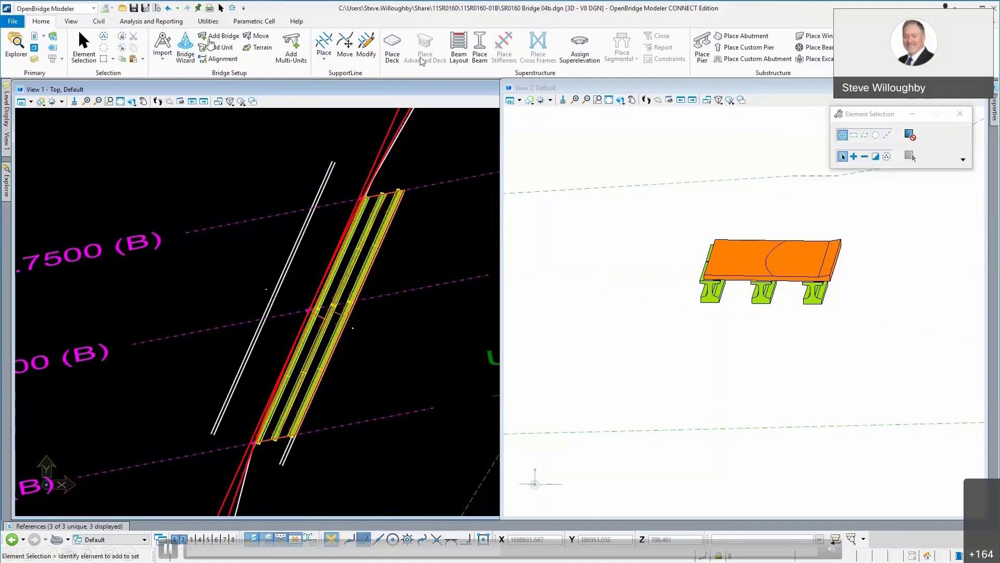
Step: Start placing three multiple support lines for the Stage 3 bridge with the start station at 11855.19
left_click(321, 58)
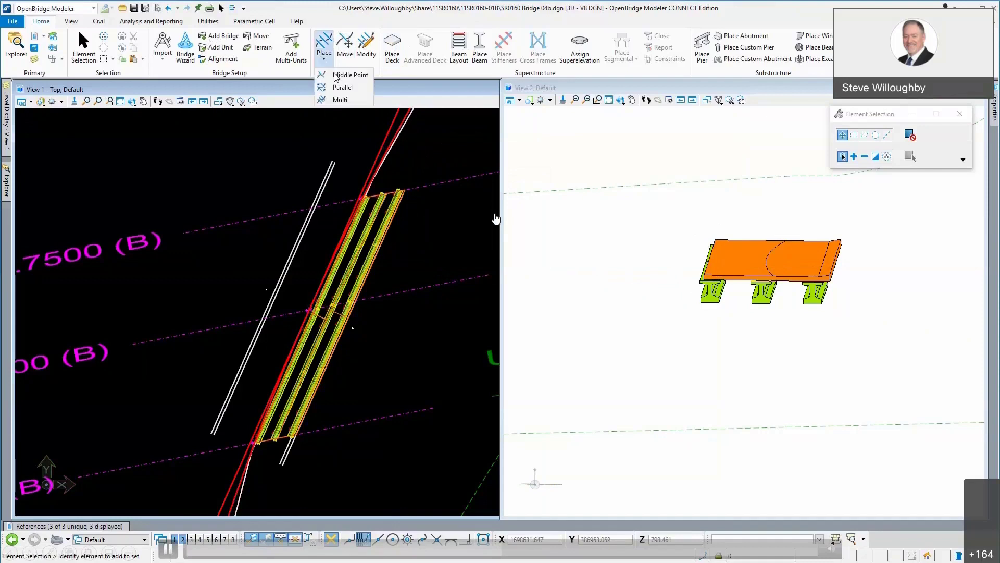
left_click(339, 100)
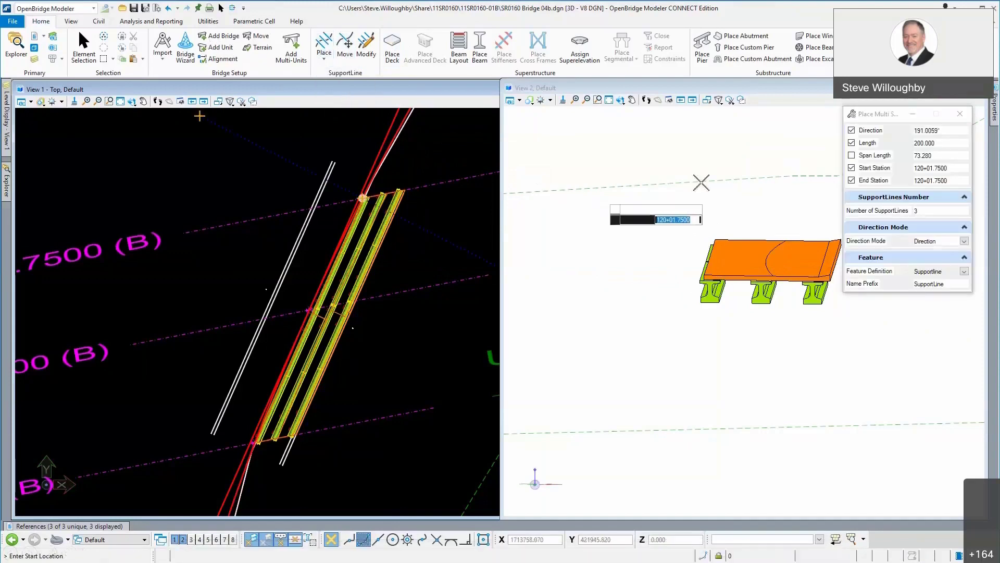
left_click(922, 168)
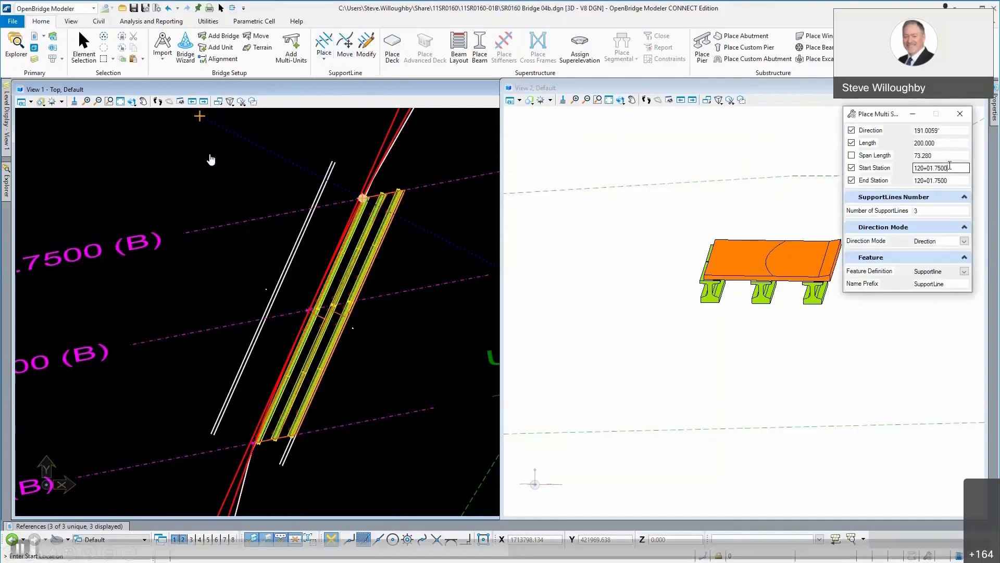
left_click_drag(950, 165, 885, 175)
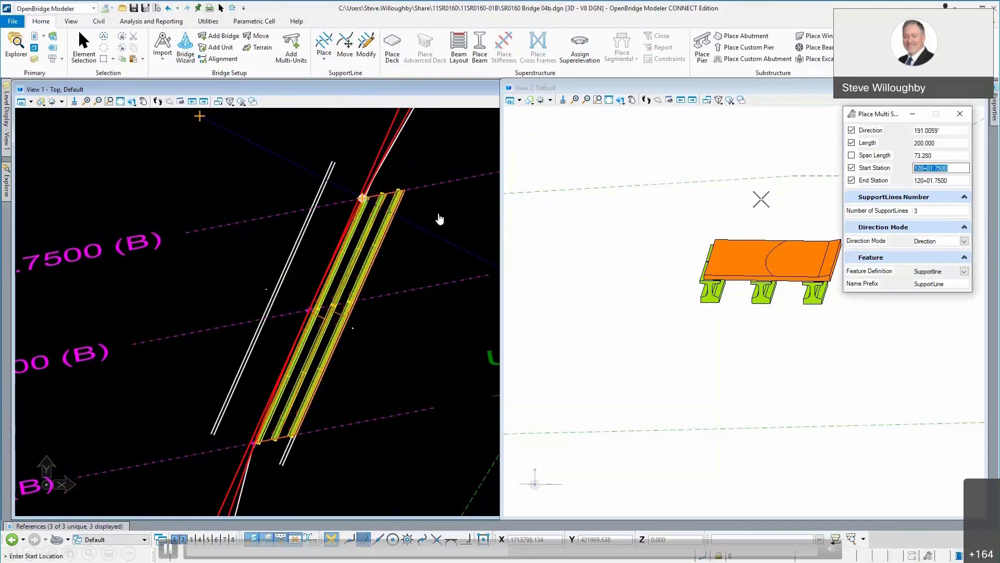
scroll(443, 219, "down", 3)
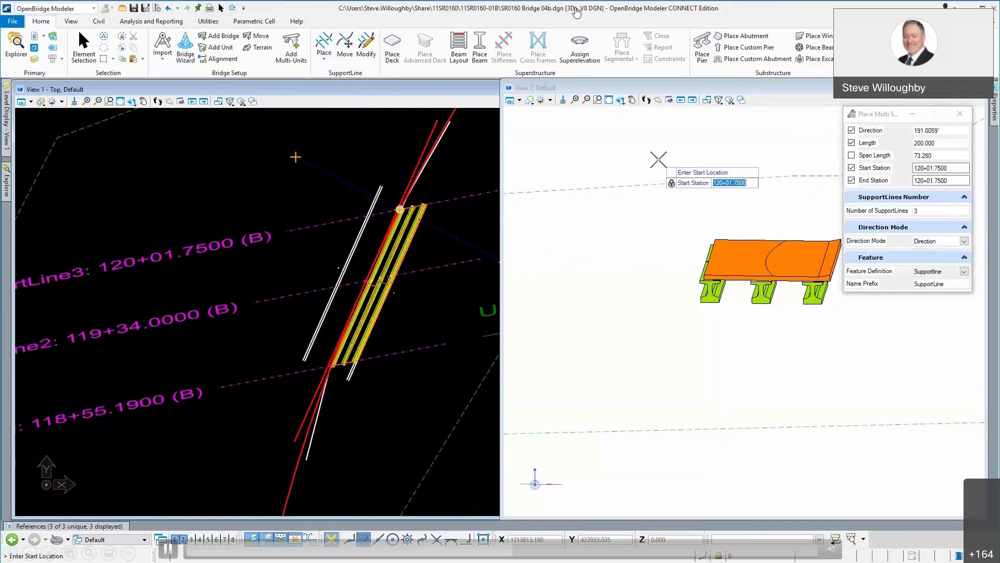
type("11855")
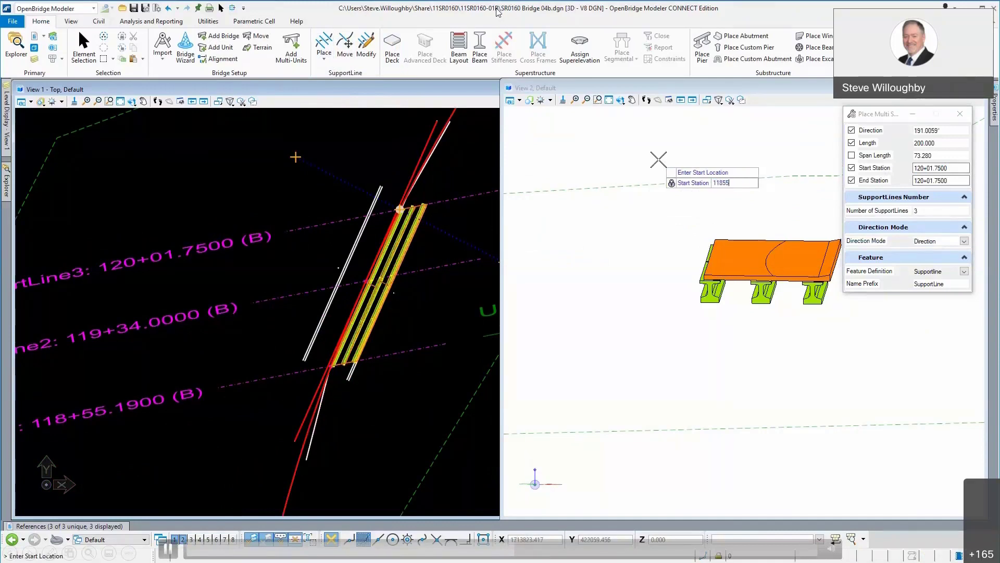
type(".19")
key("Return")
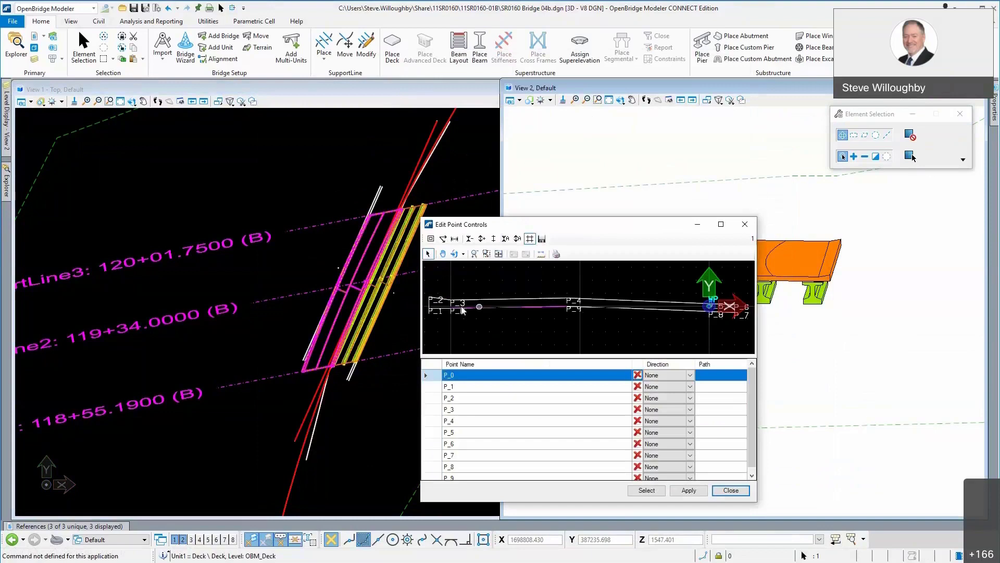
Step: Add a Horizontal control to the Stage 3 deck's point P_3 using the white line along its outer edge, and apply it
left_click(465, 411)
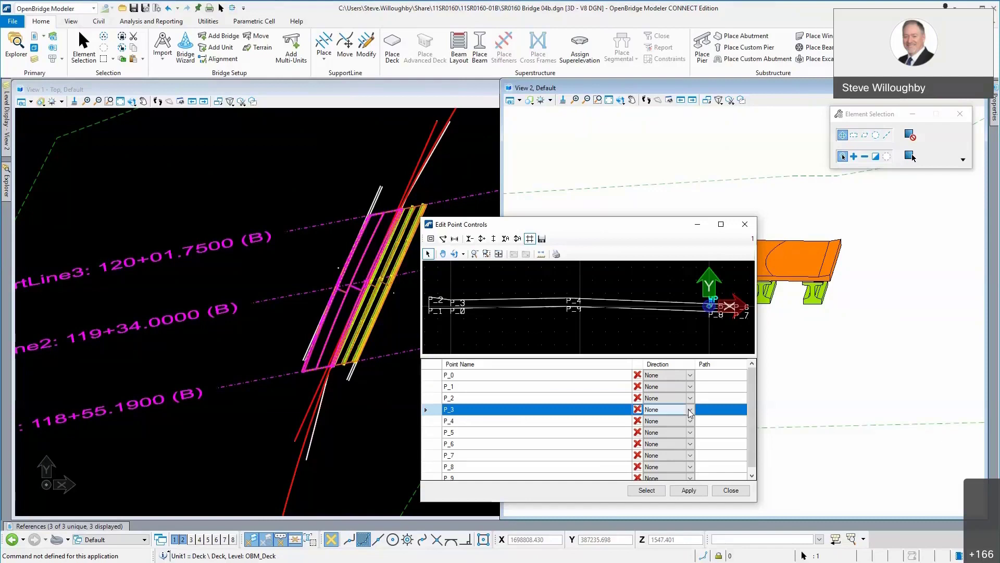
left_click(690, 412)
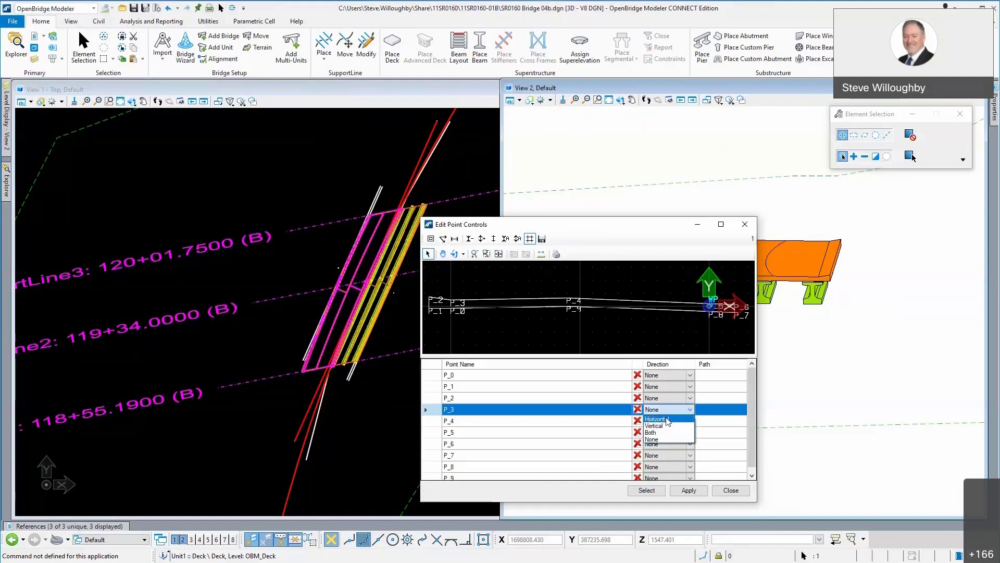
left_click(647, 491)
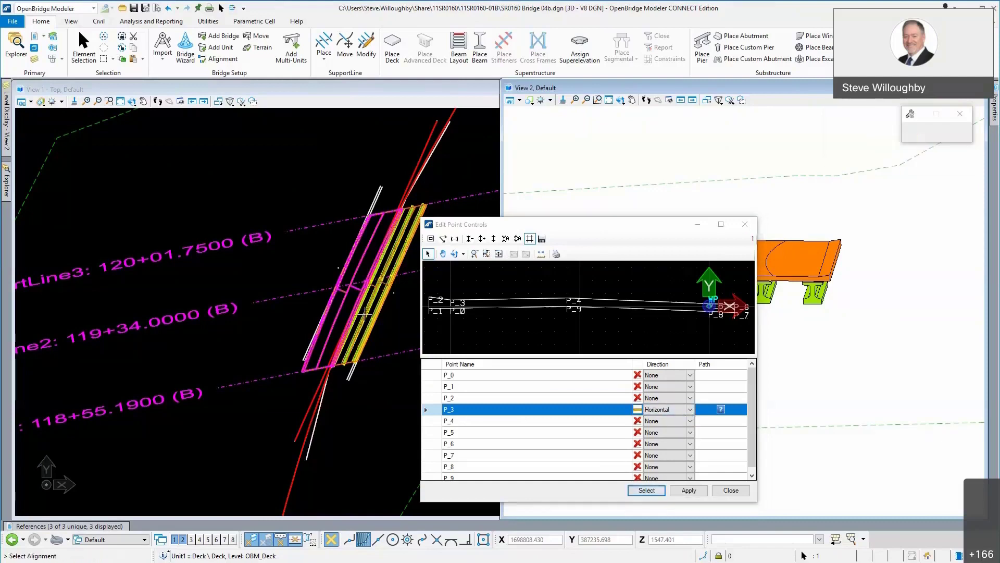
left_click(378, 203)
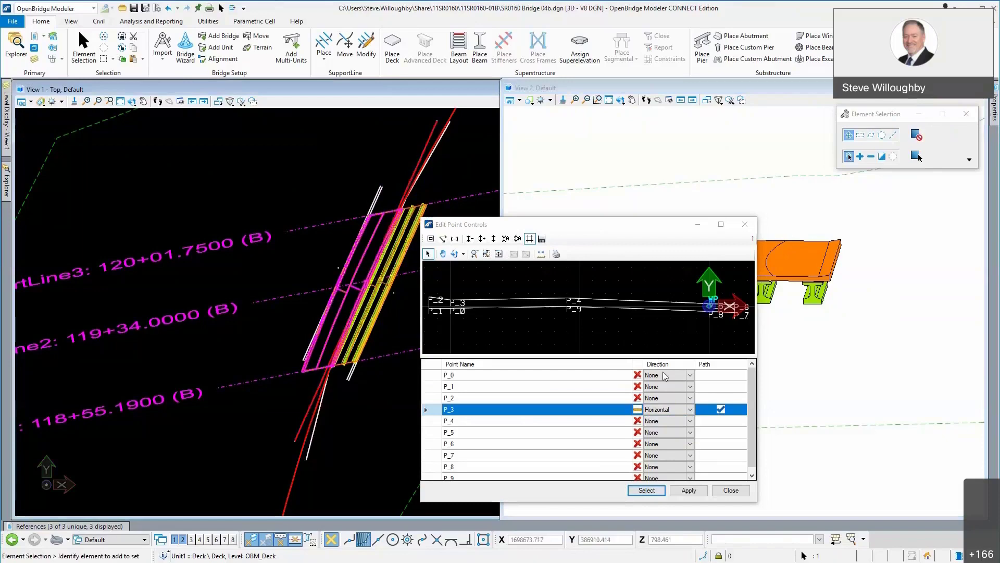
left_click(689, 491)
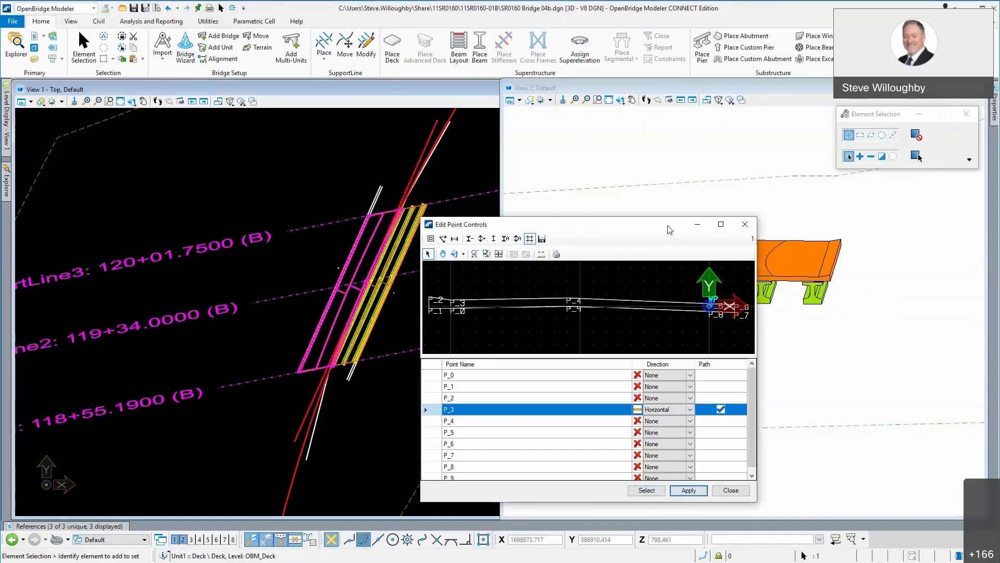
Step: Move the point controls clear of the deck profile and set the direction of point P_6 to Horizontal
left_click_drag(670, 229, 282, 159)
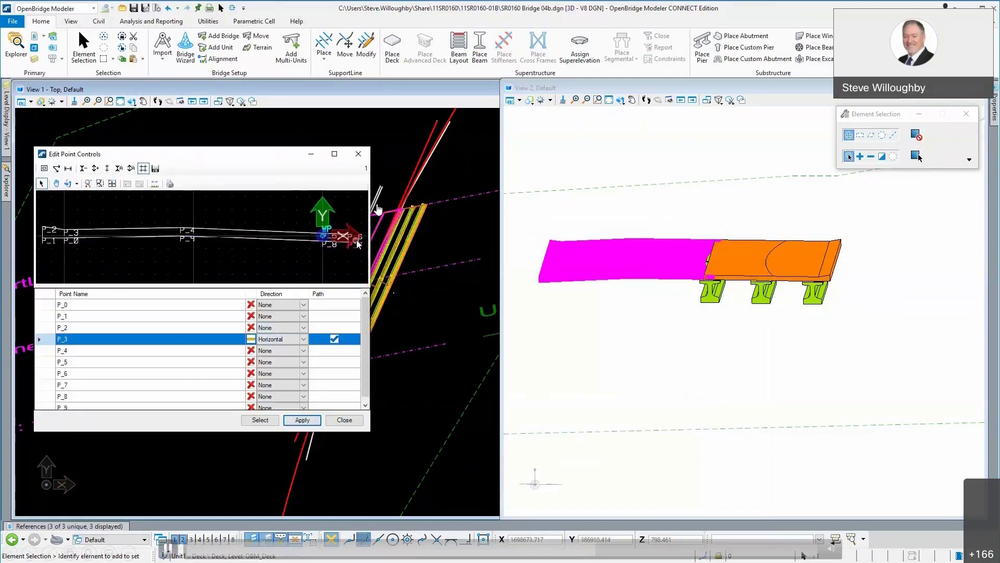
scroll(358, 240, "up", 3)
scroll(333, 237, "down", 3)
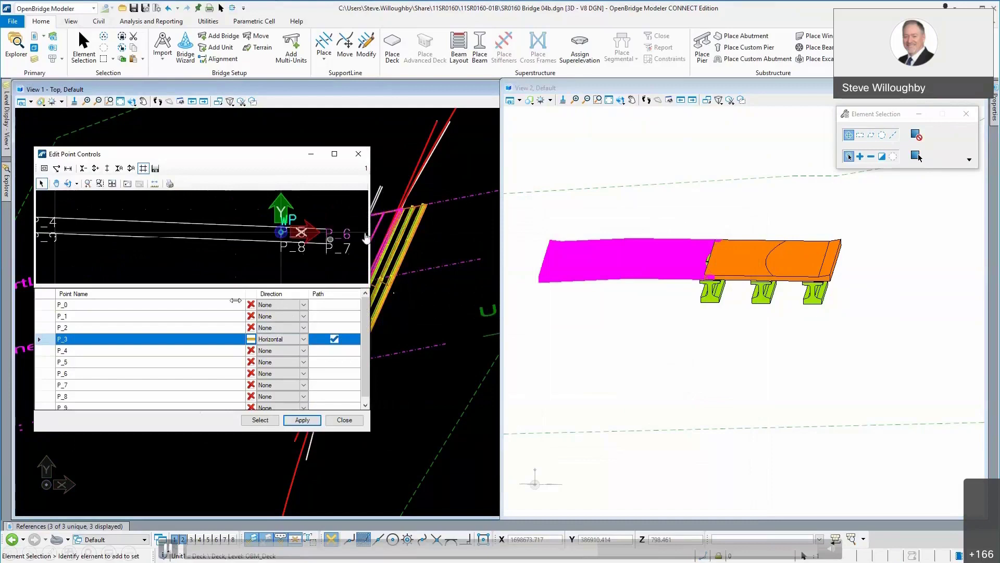
left_click(167, 386)
left_click(168, 375)
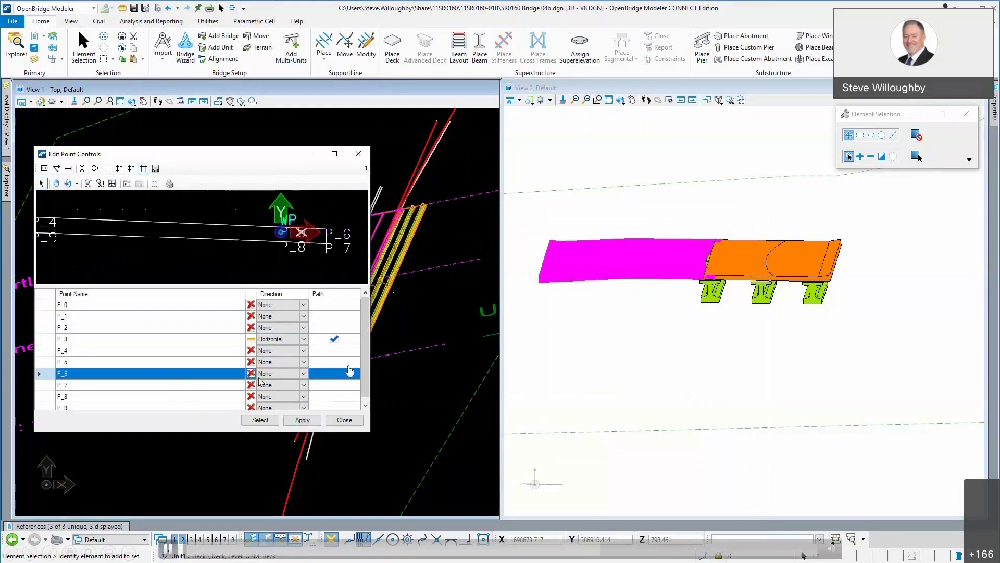
left_click(305, 374)
left_click(304, 374)
left_click(289, 385)
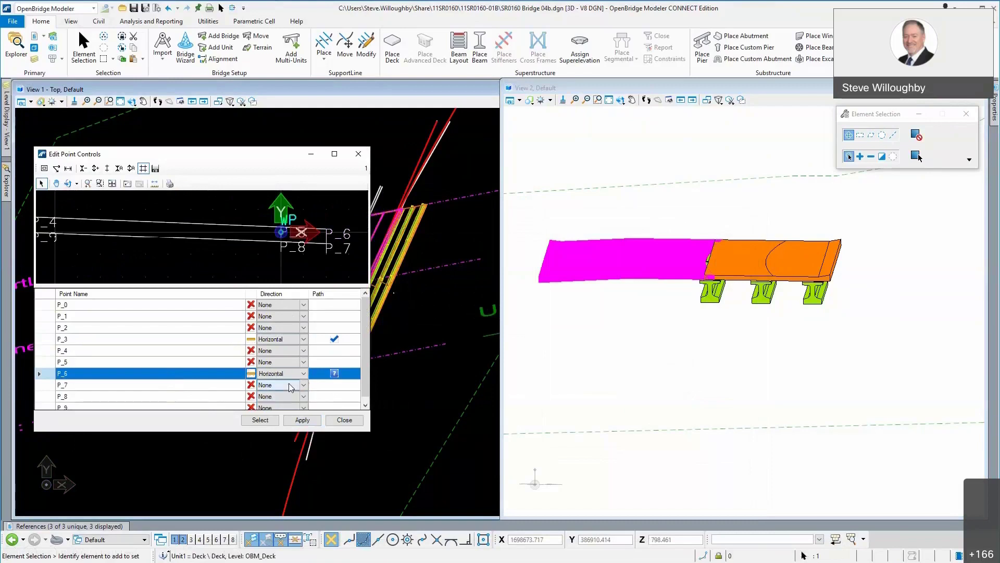
Step: Use the white centre line as the path for P_6 and apply the control to the Stage 3 deck
left_click(261, 419)
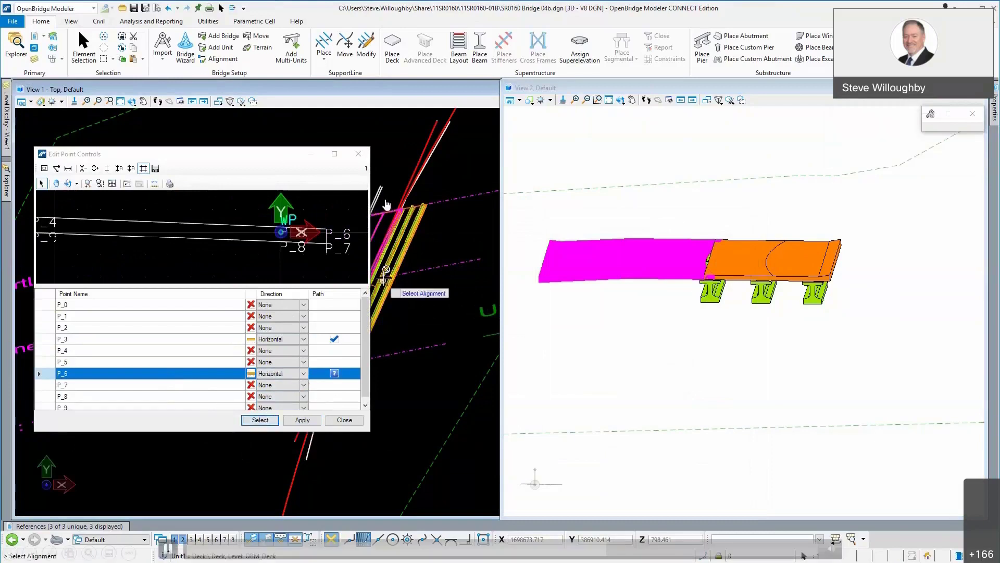
left_click(428, 160)
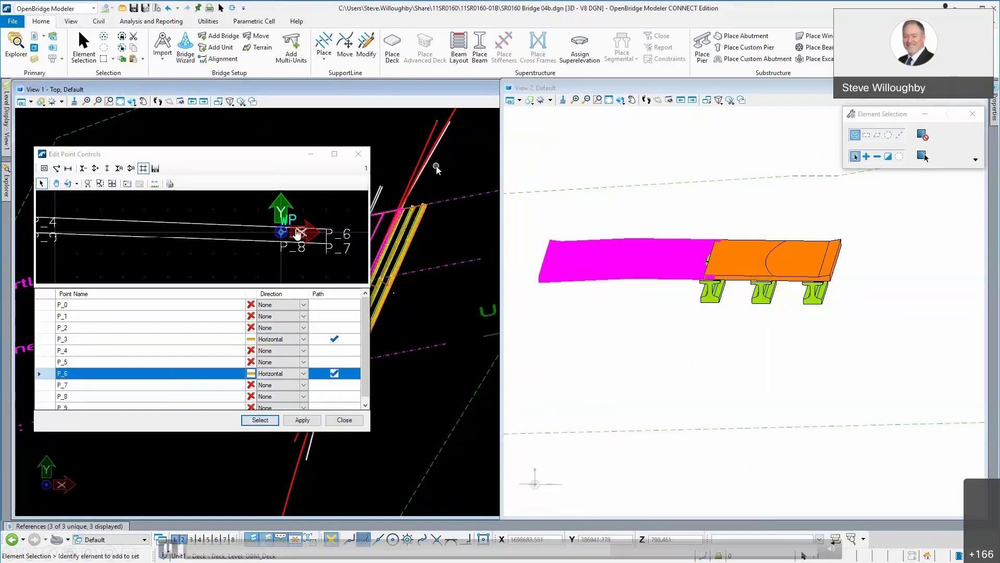
left_click(260, 419)
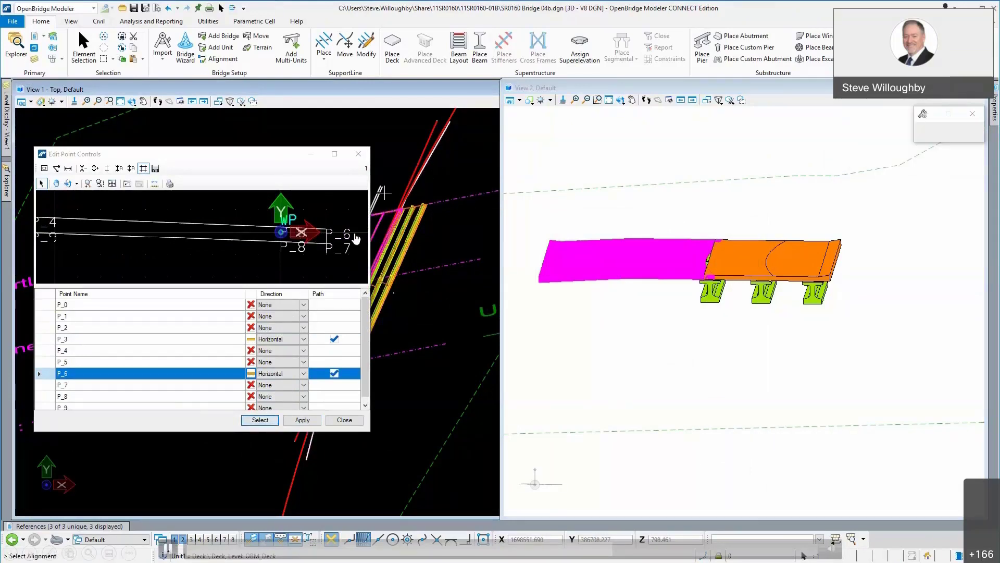
left_click(438, 142)
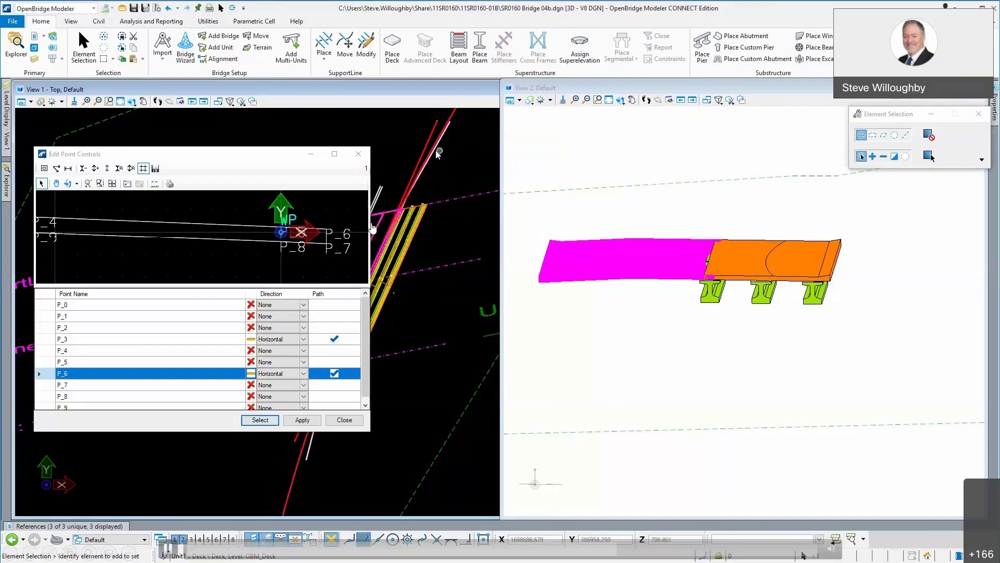
left_click(303, 420)
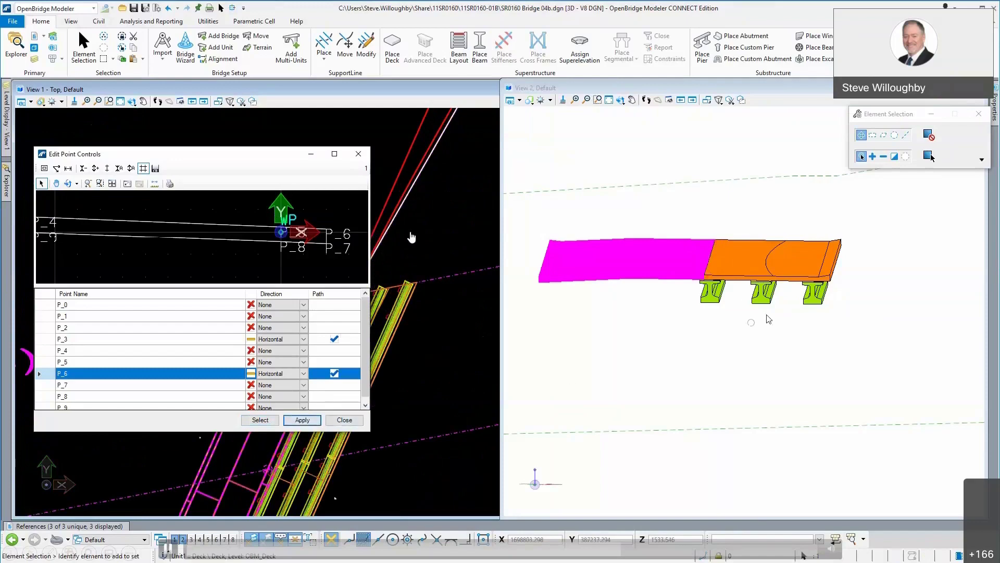
scroll(704, 271, "up", 1)
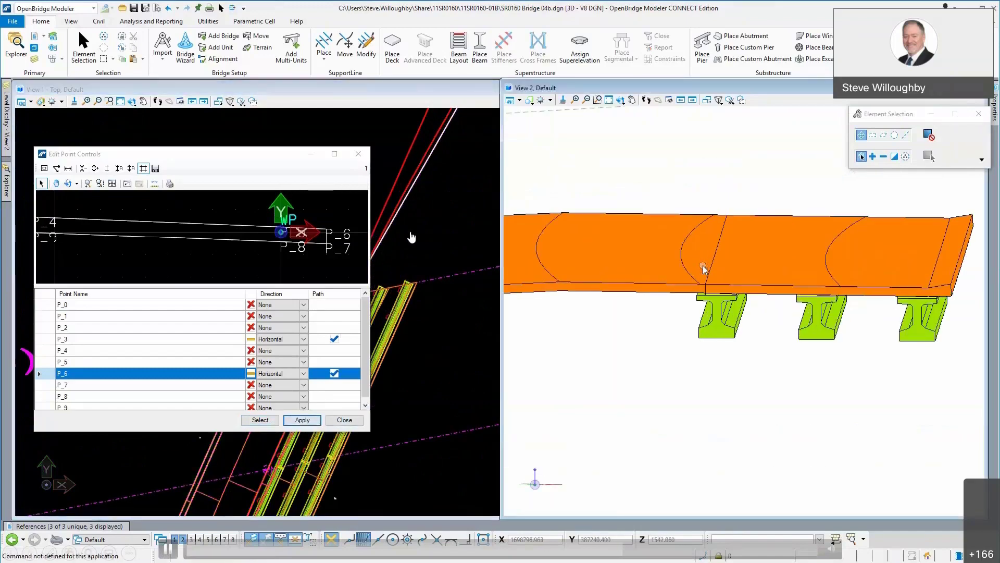
Step: Close the deck's point controls, start a beam layout between the Stage 3 limit lines at 118+55.19 and 120+01.75, and set three beams
scroll(750, 280, "down", 2)
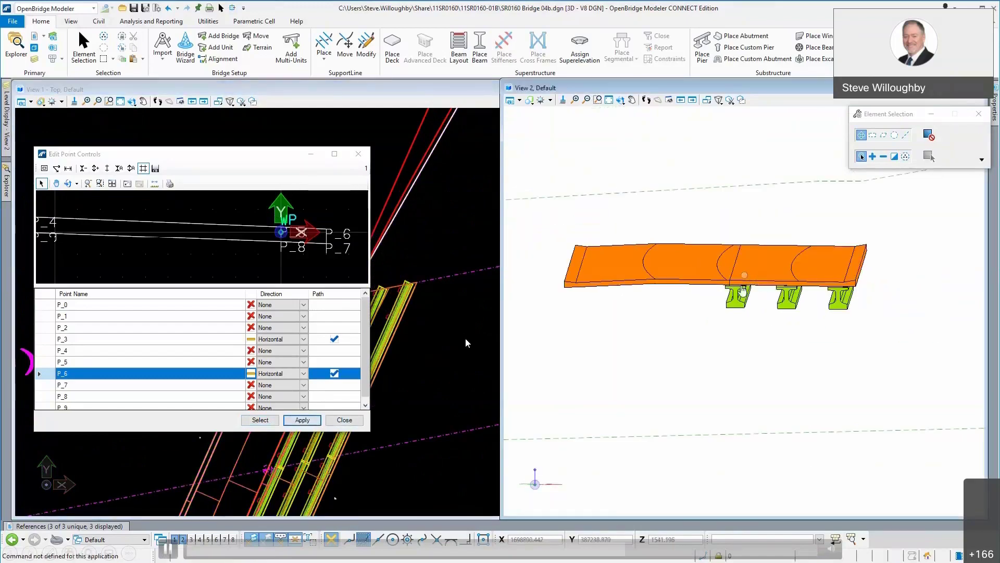
left_click(343, 420)
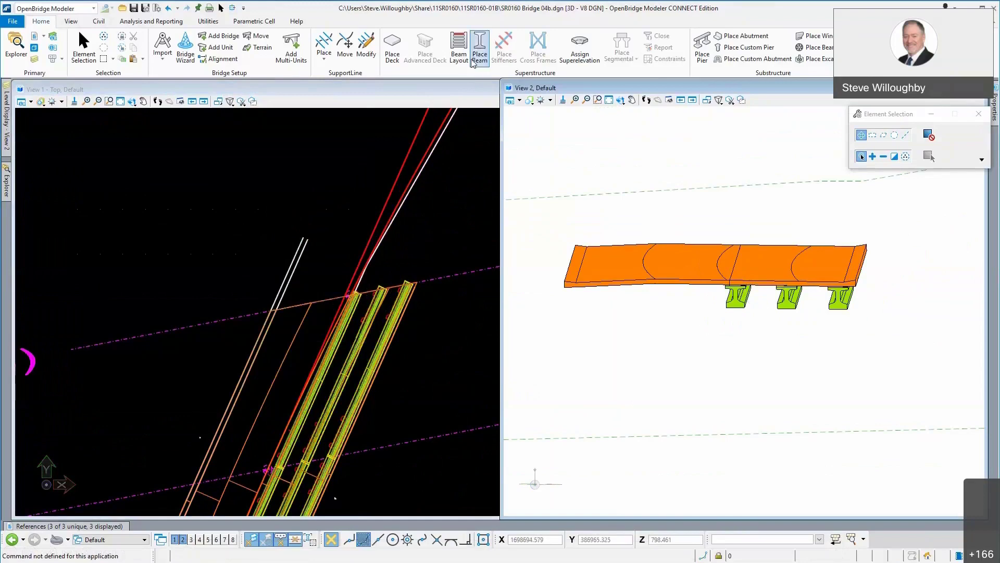
left_click(459, 48)
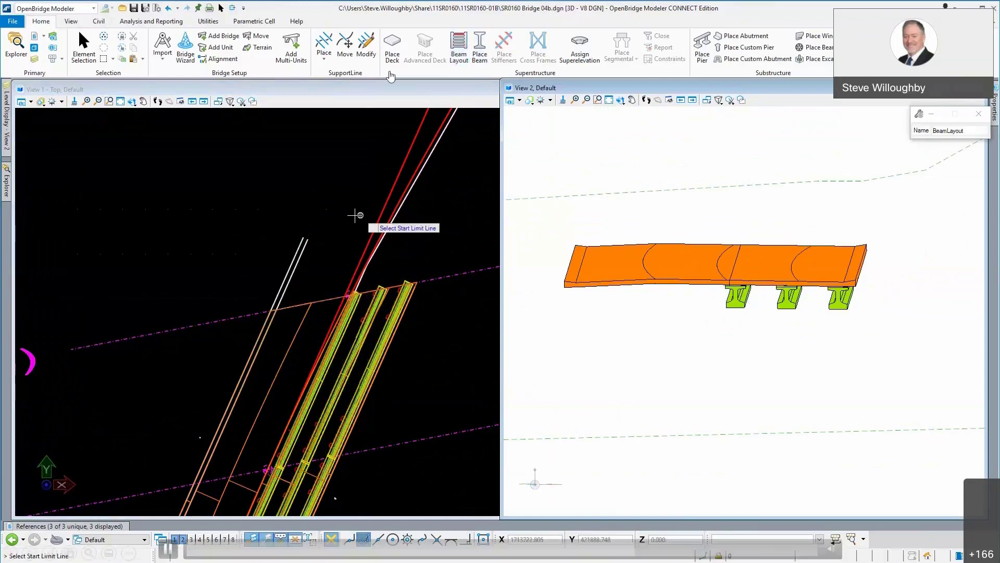
scroll(355, 214, "down", 2)
left_click(296, 345)
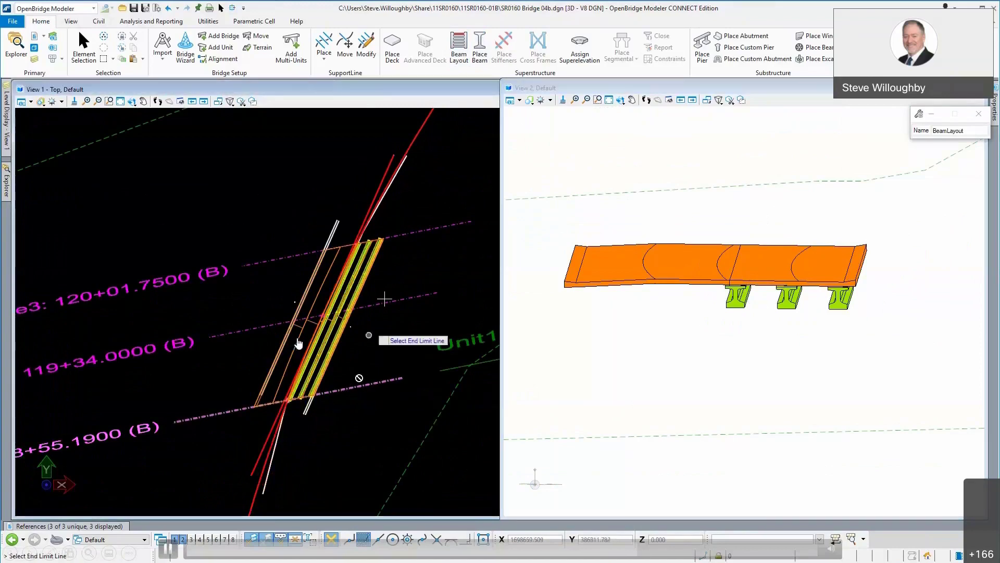
left_click(402, 233)
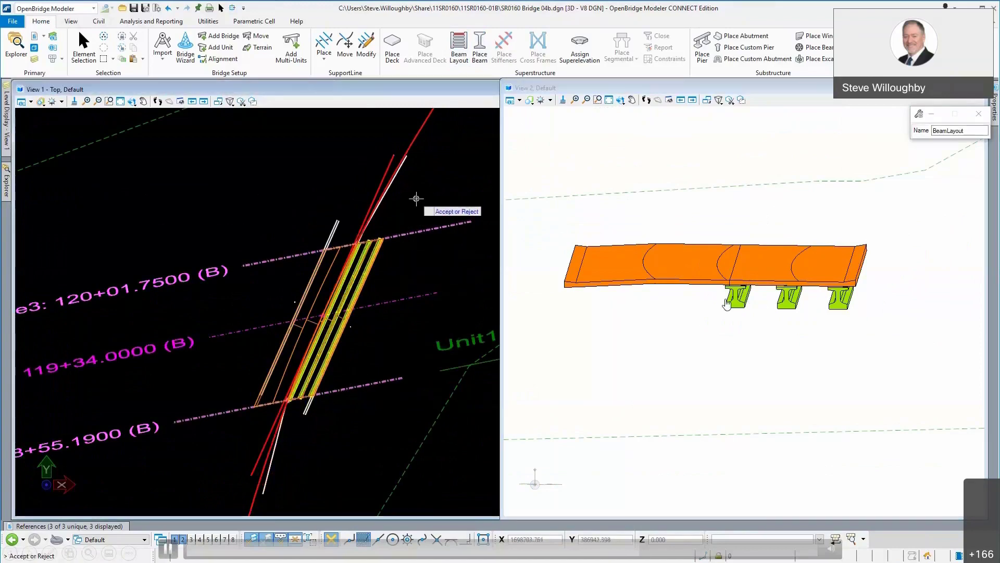
left_click(569, 297)
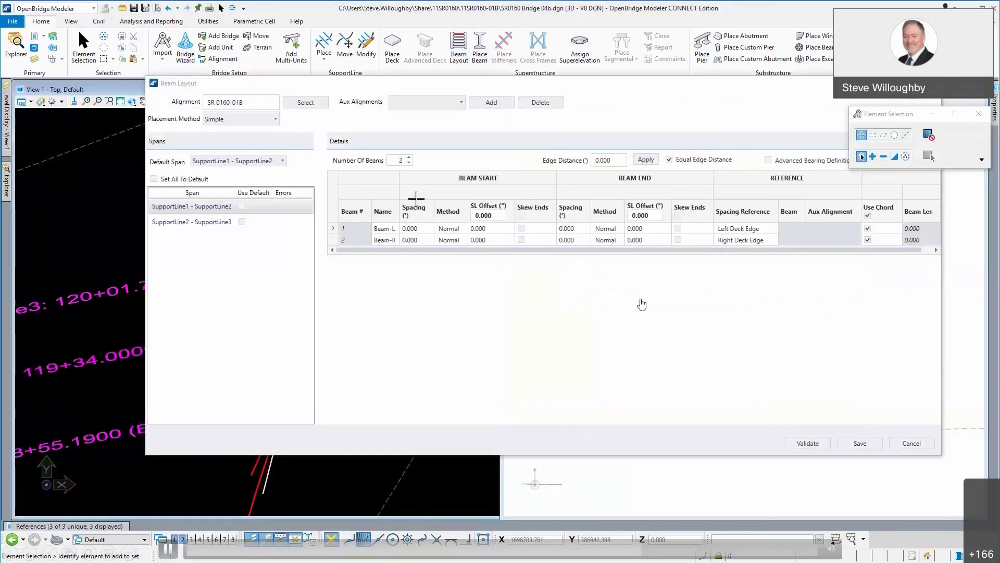
left_click(409, 158)
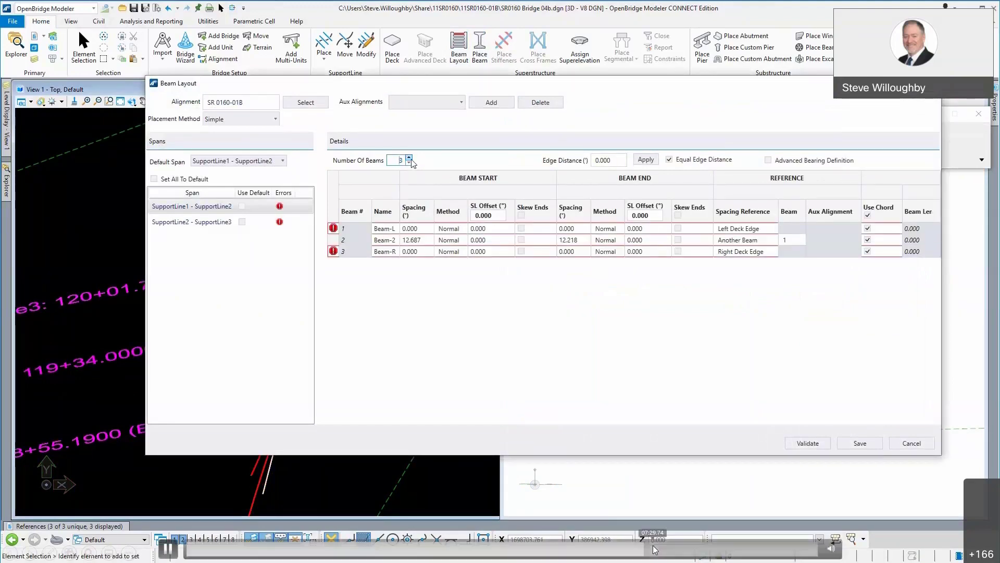
left_click(655, 550)
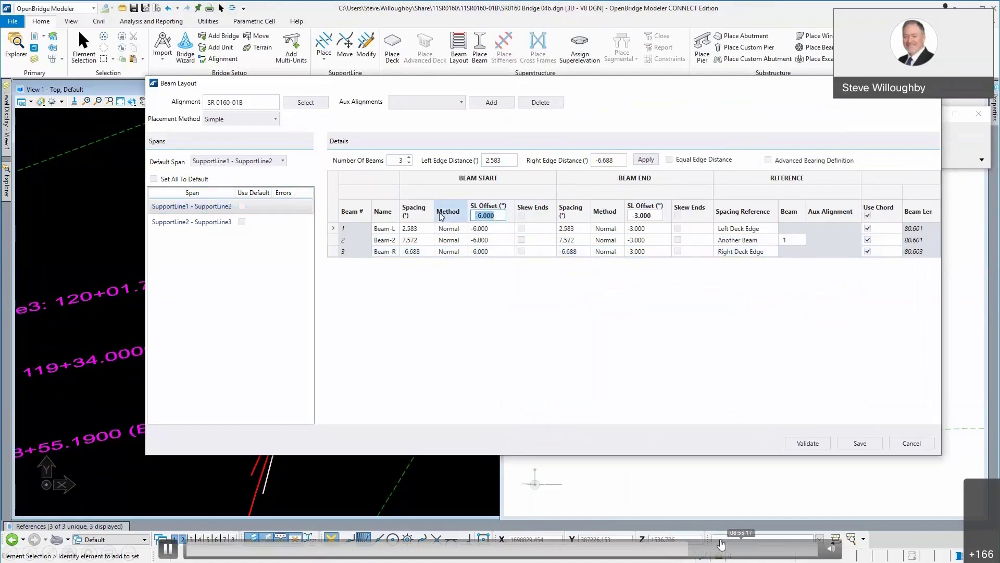
left_click(704, 549)
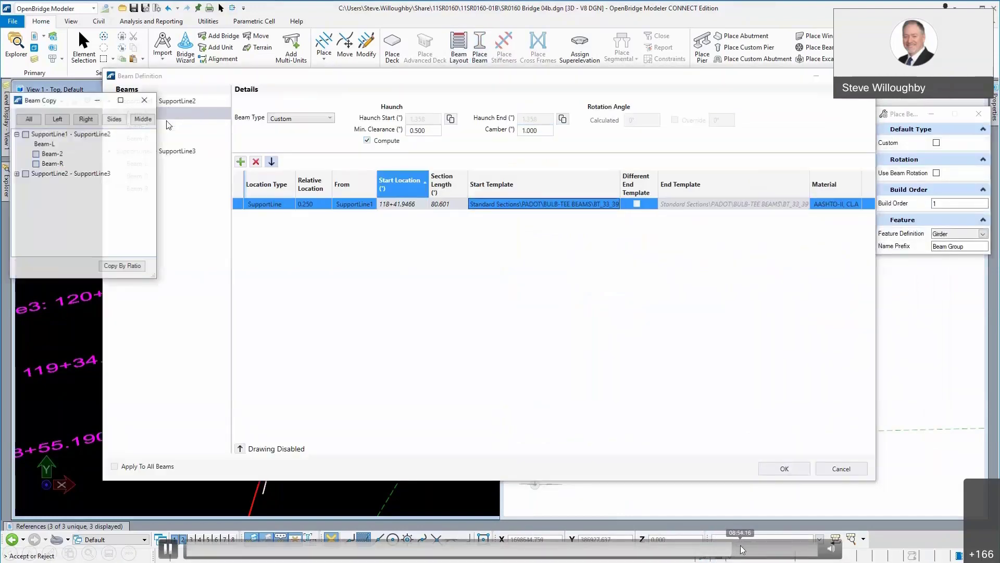
left_click(742, 550)
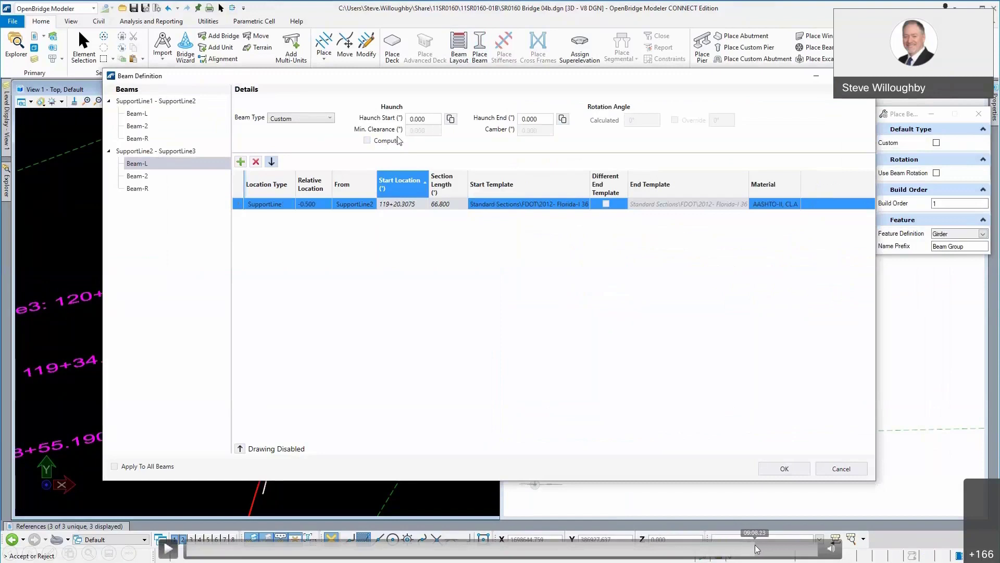
left_click(765, 549)
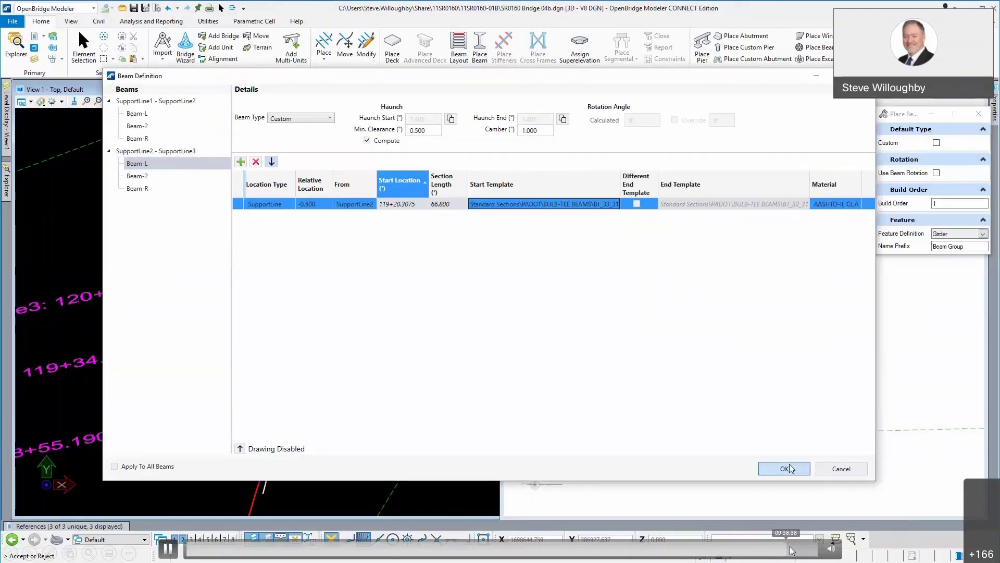
left_click(792, 549)
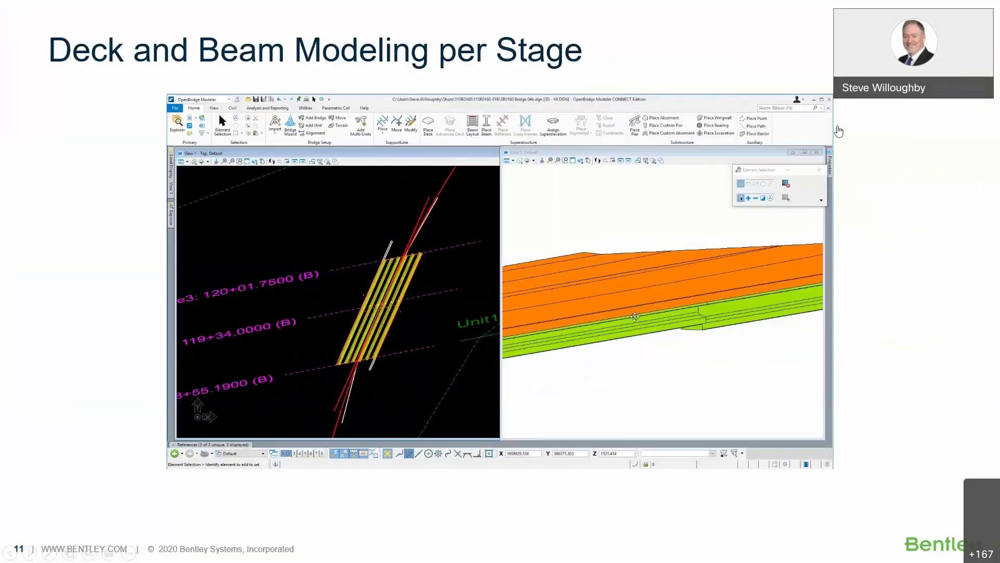
left_click(898, 126)
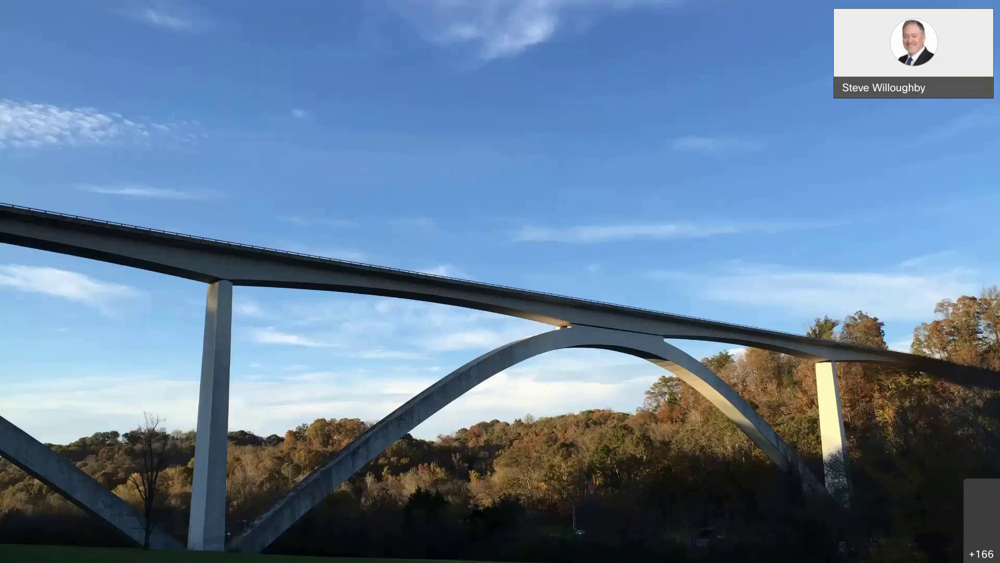
Step: Switch to the SR0160 Bridge 04 model in OpenBridge Modeler and set View 2 side by side with View 1
key("alt+Tab")
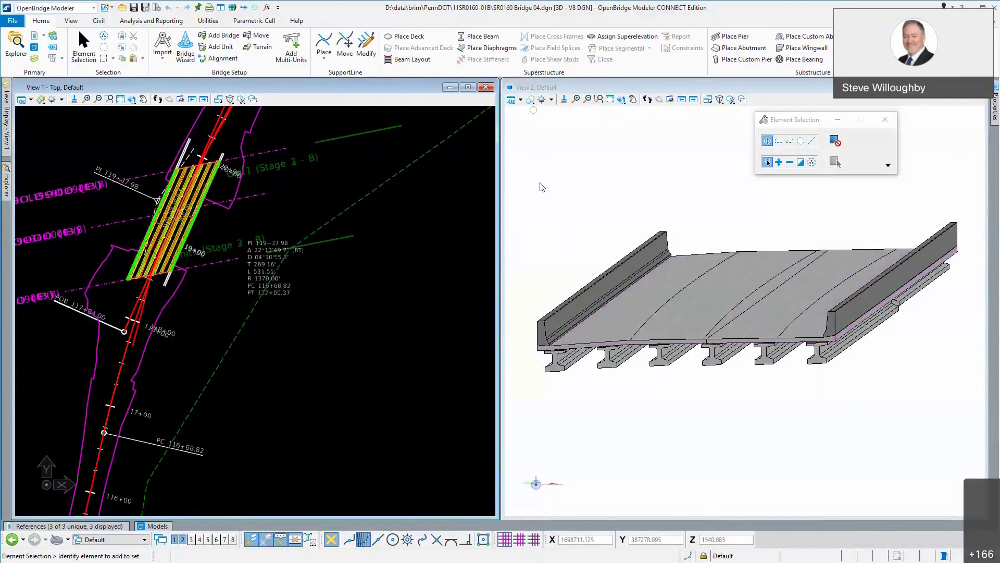
mouse_move(537, 88)
left_mouse_down()
mouse_move(526, 150)
mouse_move(544, 74)
left_mouse_up()
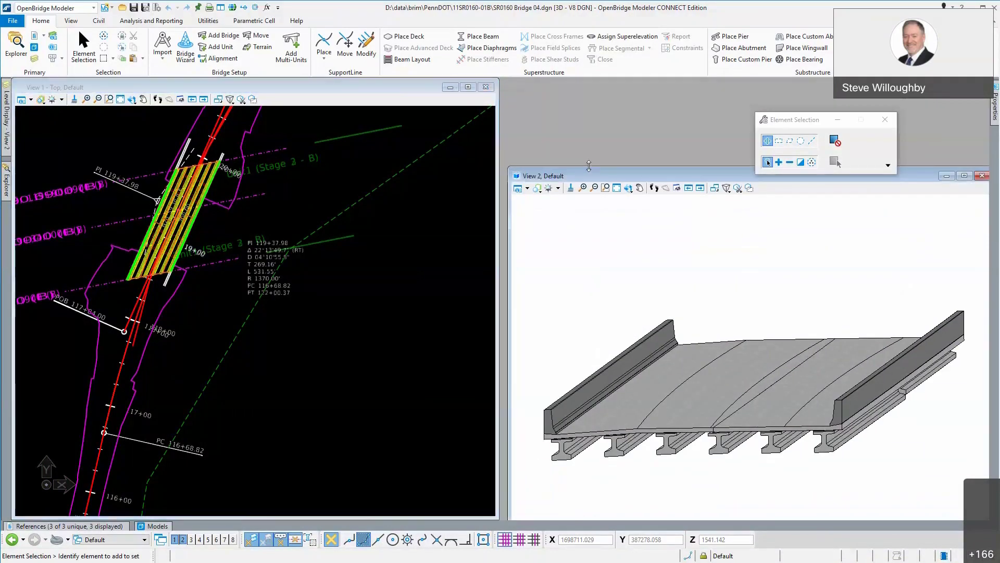
left_click(255, 7)
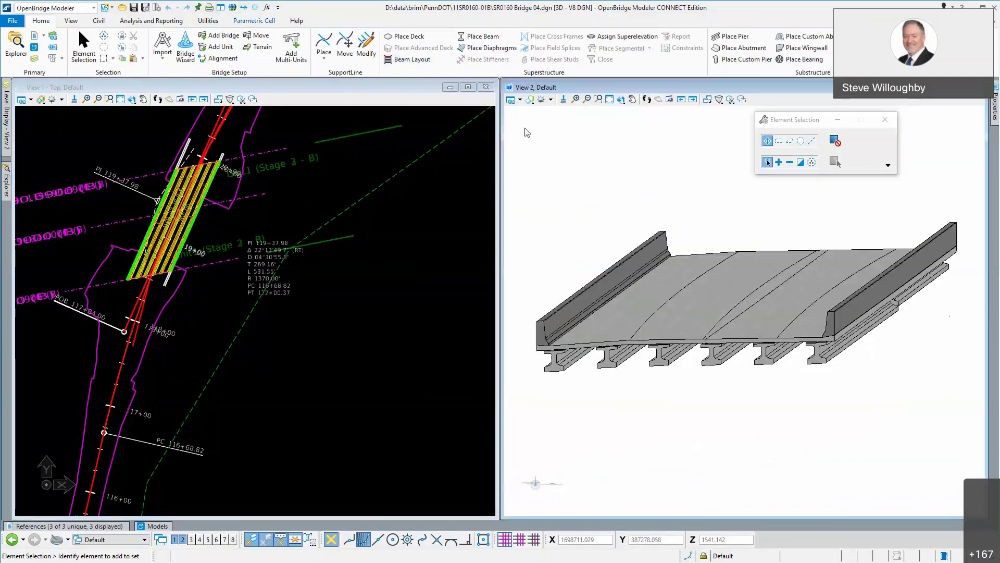
Step: Show the bridge in View 2 with the default Transparent display style
left_click(523, 100)
mouse_move(598, 276)
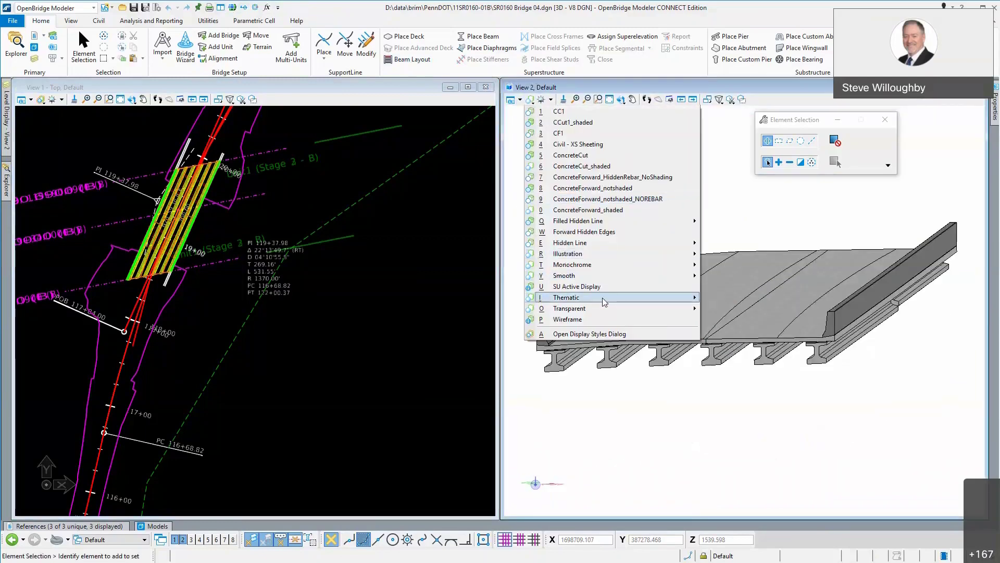
mouse_move(599, 308)
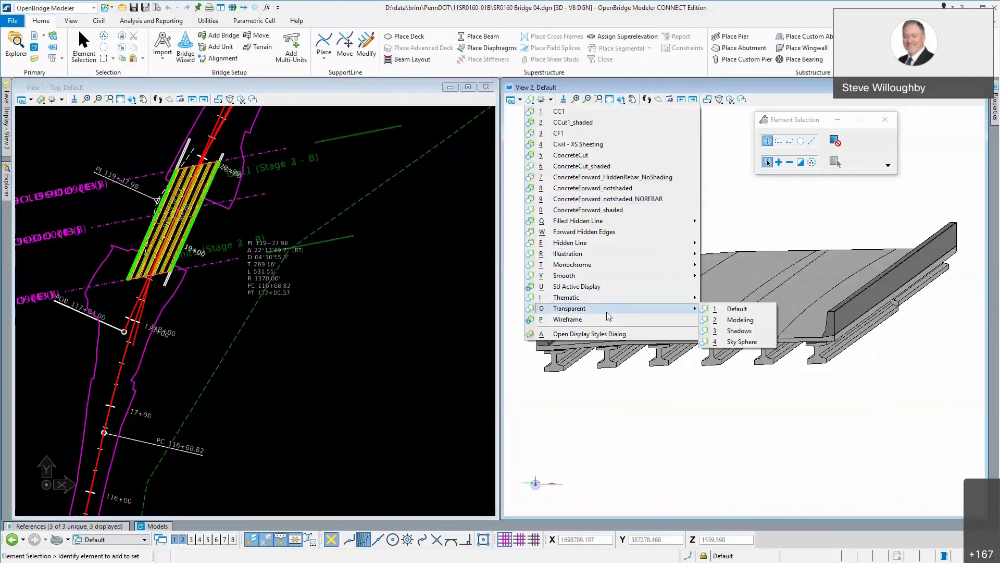
left_click(746, 310)
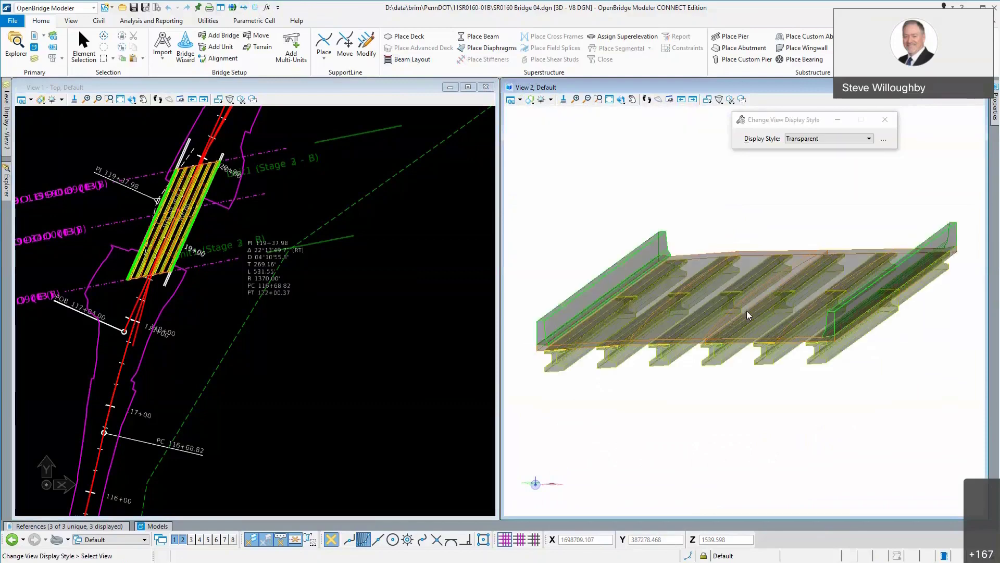
right_click(628, 192)
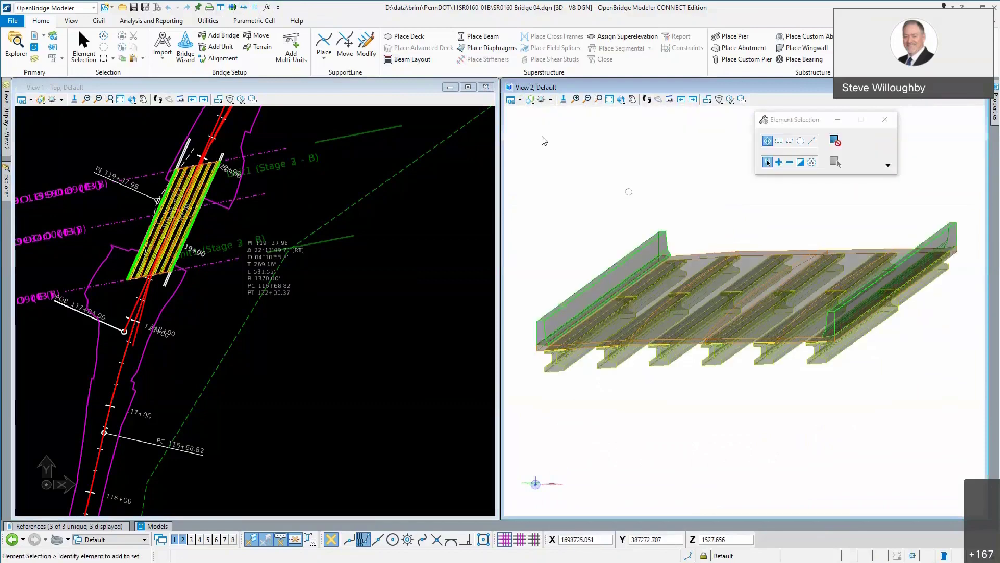
Step: Set the display style of View 2 to the Ignore Lighting variant of Illustration
left_click(530, 99)
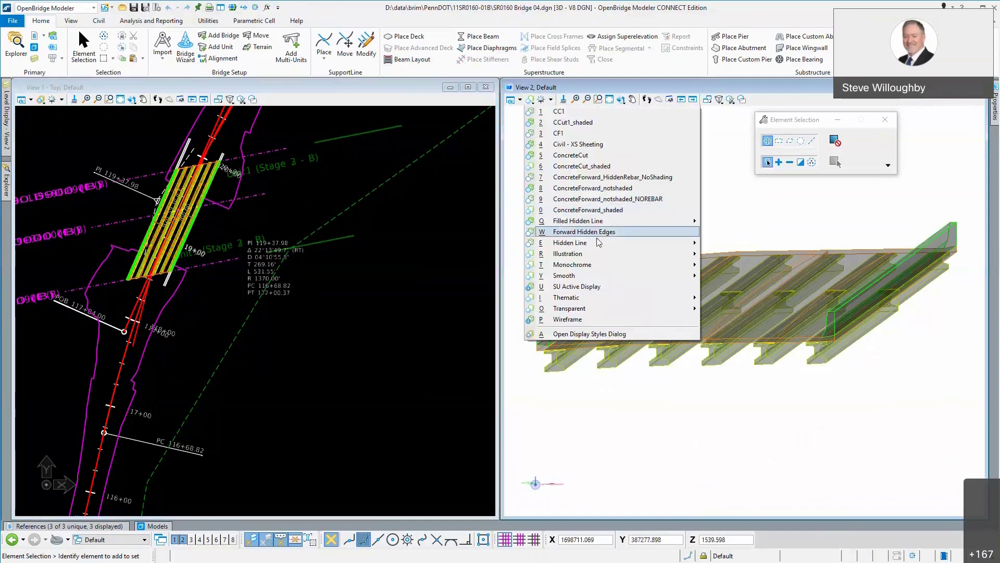
mouse_move(603, 254)
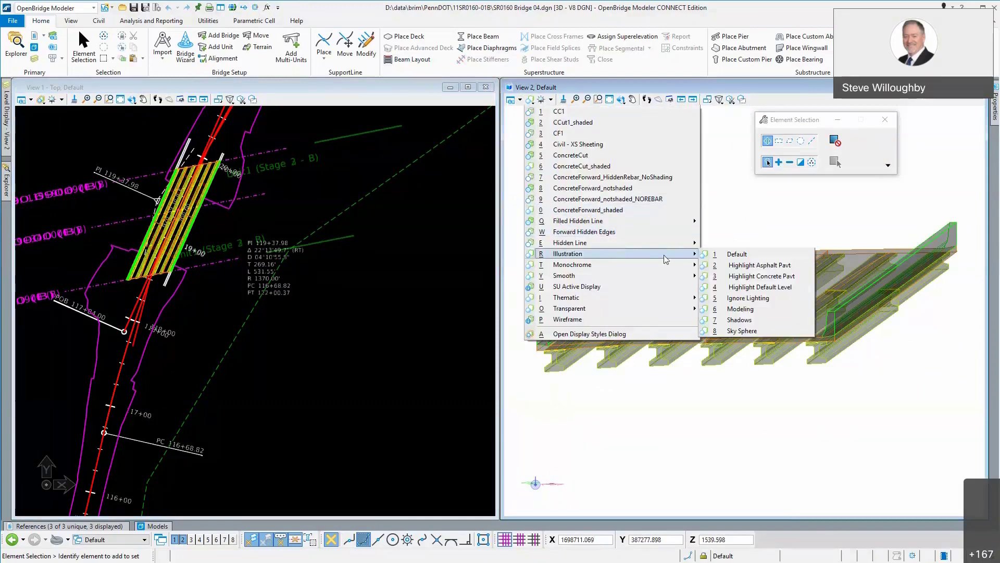
left_click(753, 299)
right_click(680, 211)
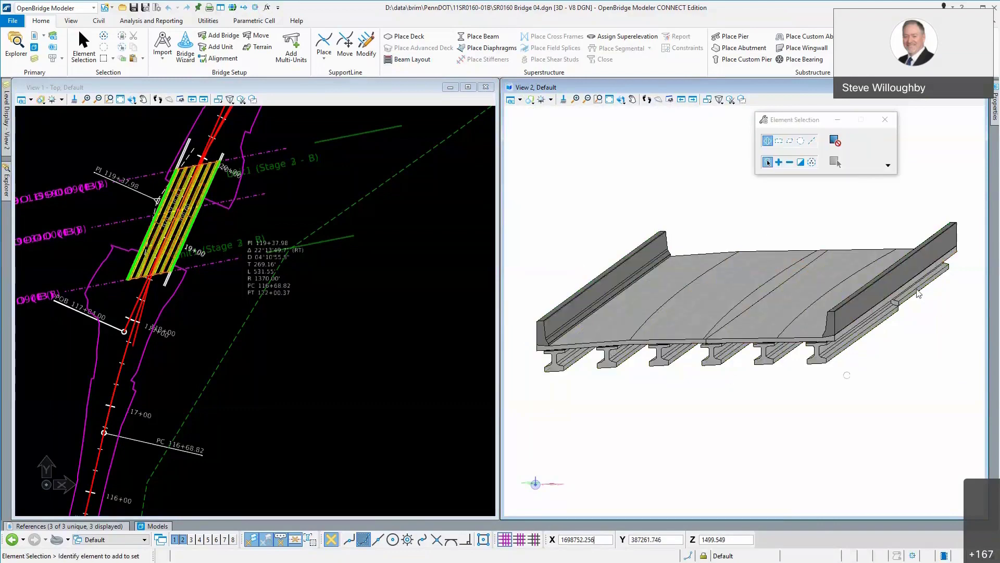
left_click(596, 281)
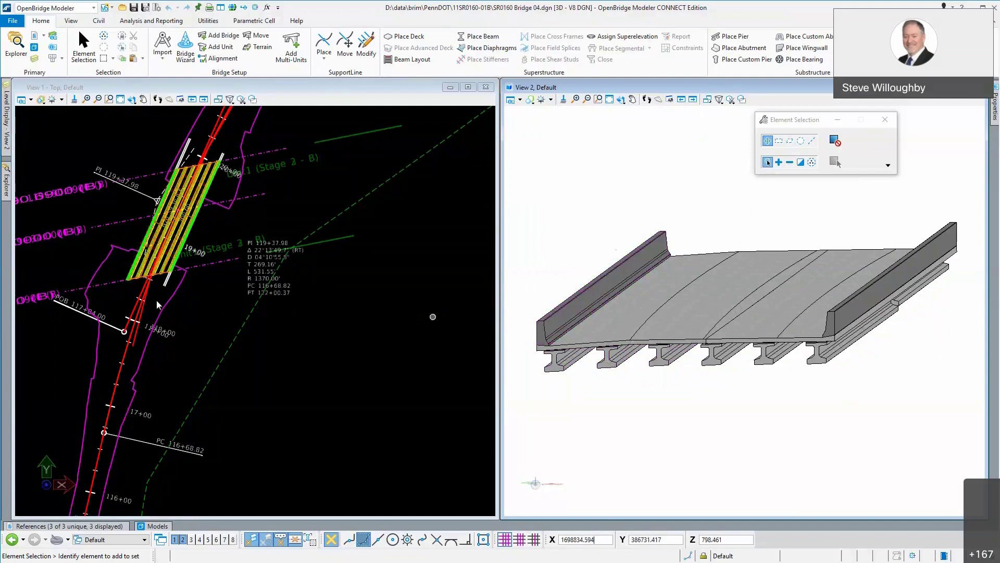
Step: Look up SR0160 Bridge 04.dgn in the OpenBridge Standards and check the commands available for updating its standards from the dgnlib
mouse_move(8, 185)
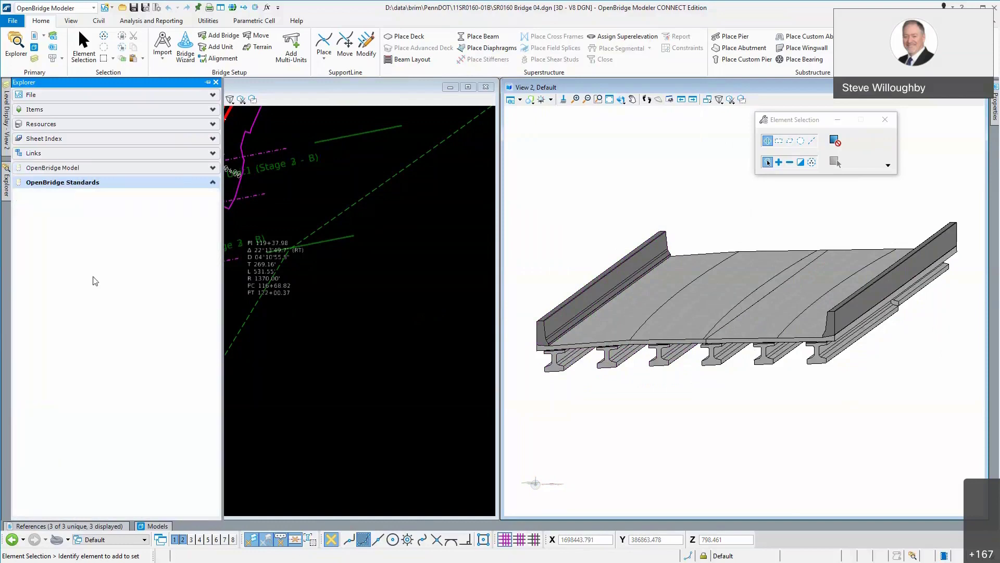
left_click(22, 226)
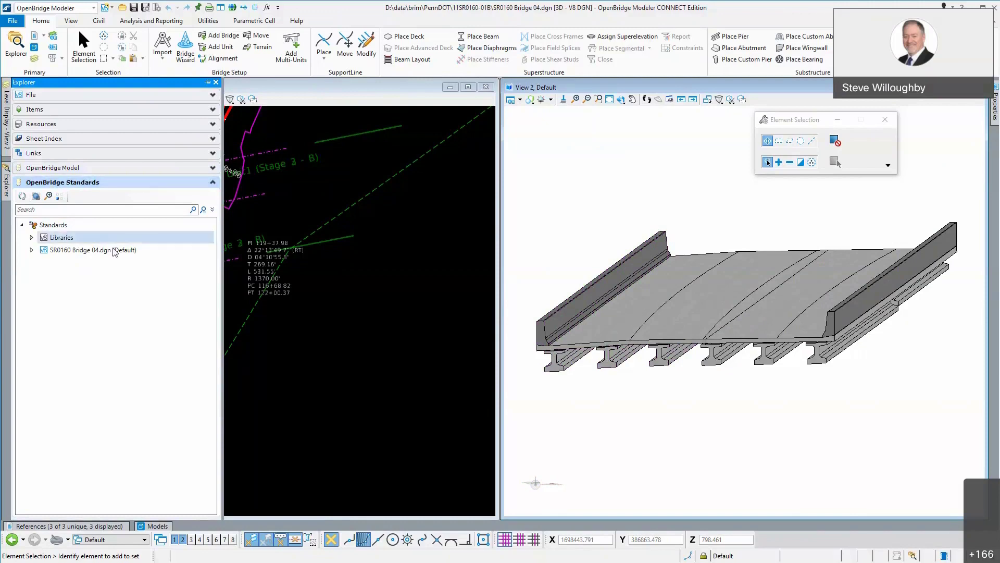
double_click(84, 253)
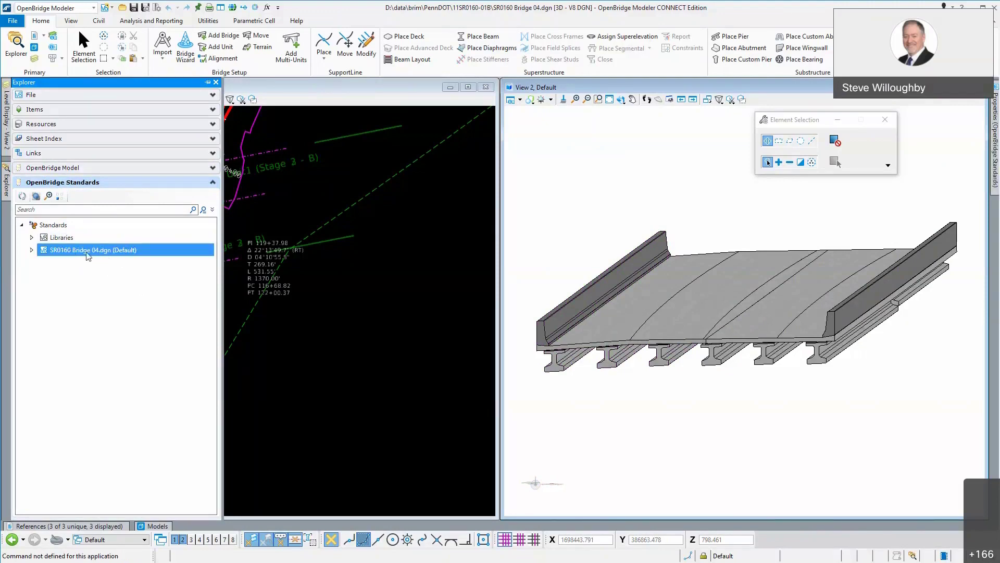
right_click(124, 251)
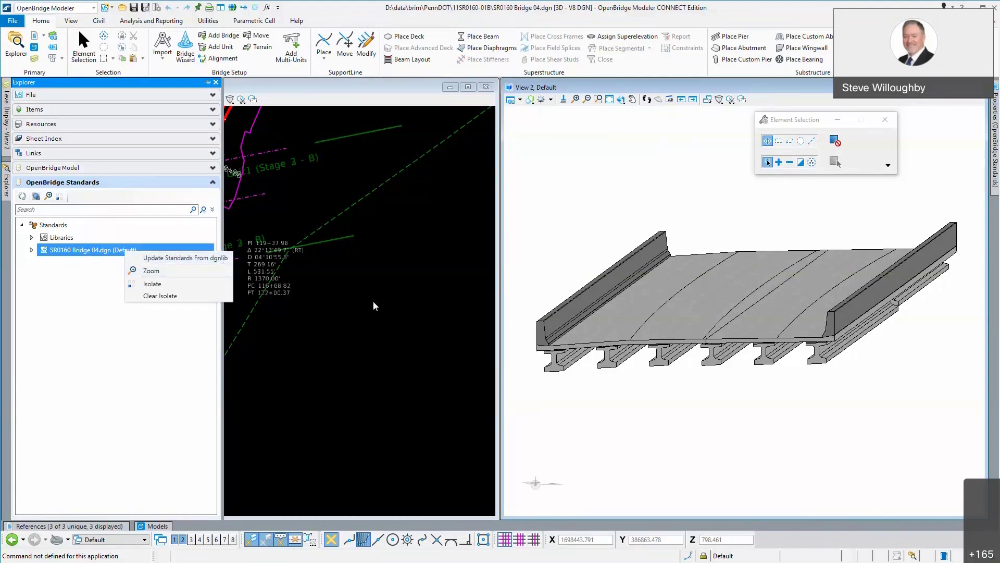
left_click(393, 308)
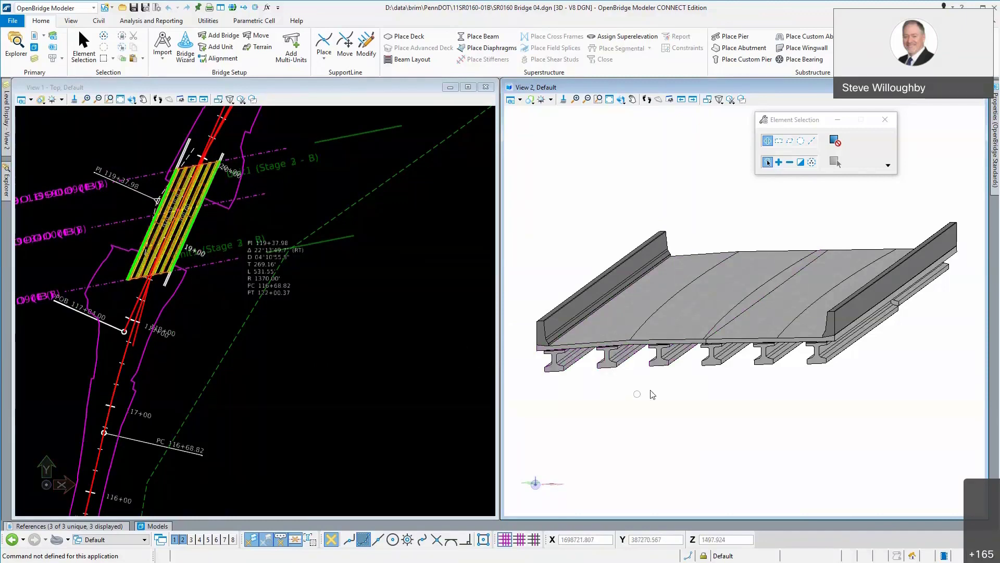
Step: Examine the deck, barriers and beams of the SR0160 bridge from several angles in View 2
scroll(682, 396, "down", 2)
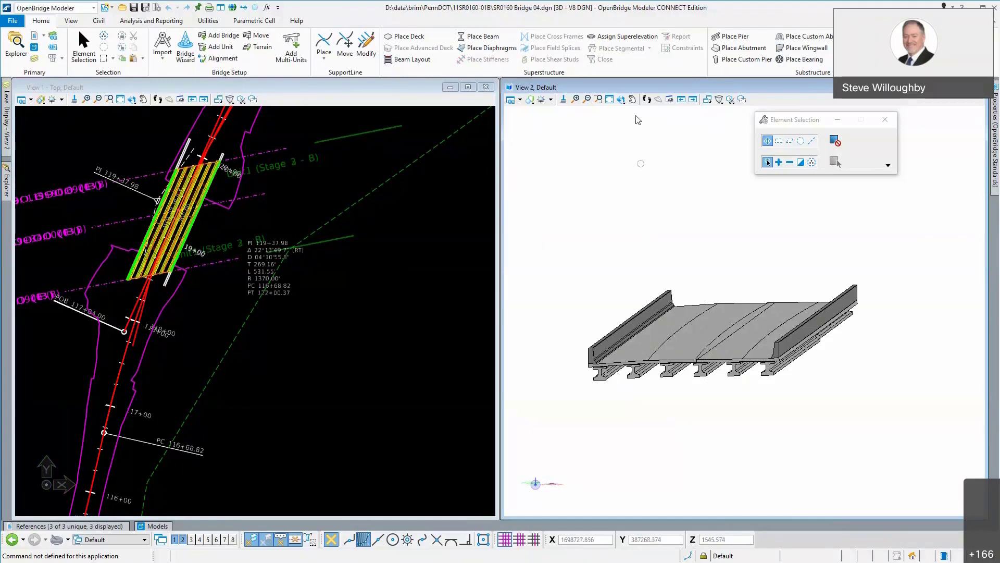
left_click(621, 99)
left_click(828, 336)
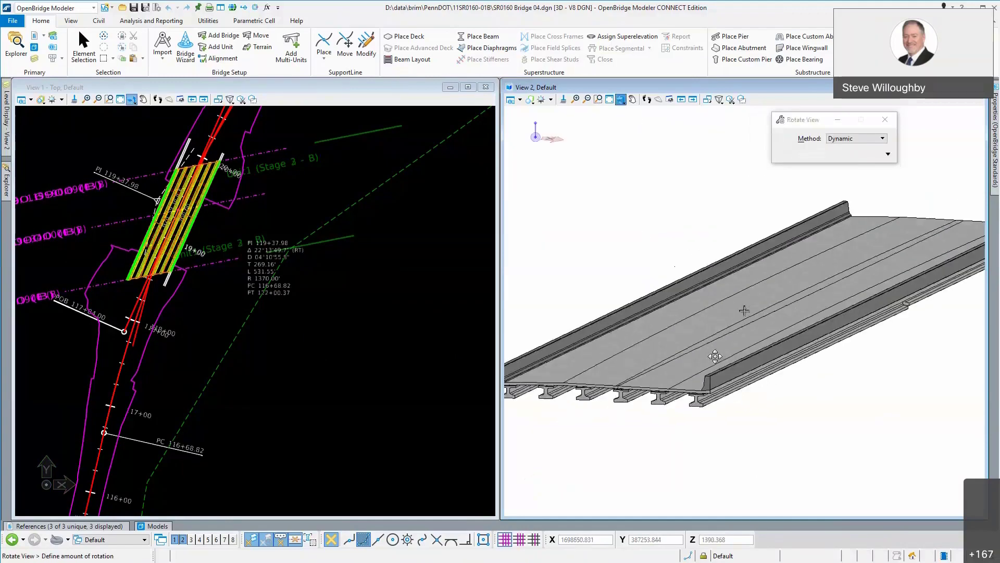
left_click(690, 347)
right_click(691, 346)
scroll(777, 366, "down", 2)
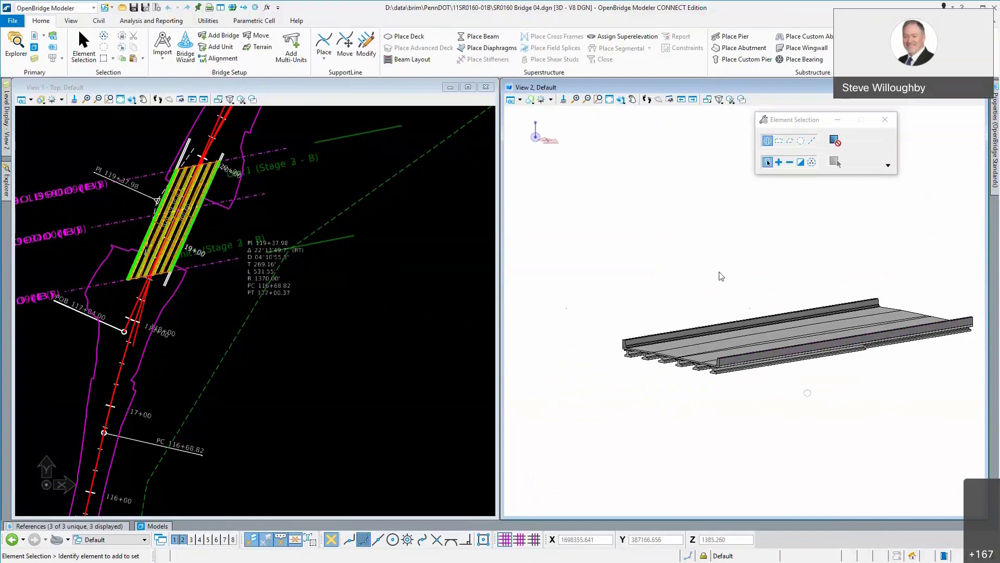
left_click(621, 99)
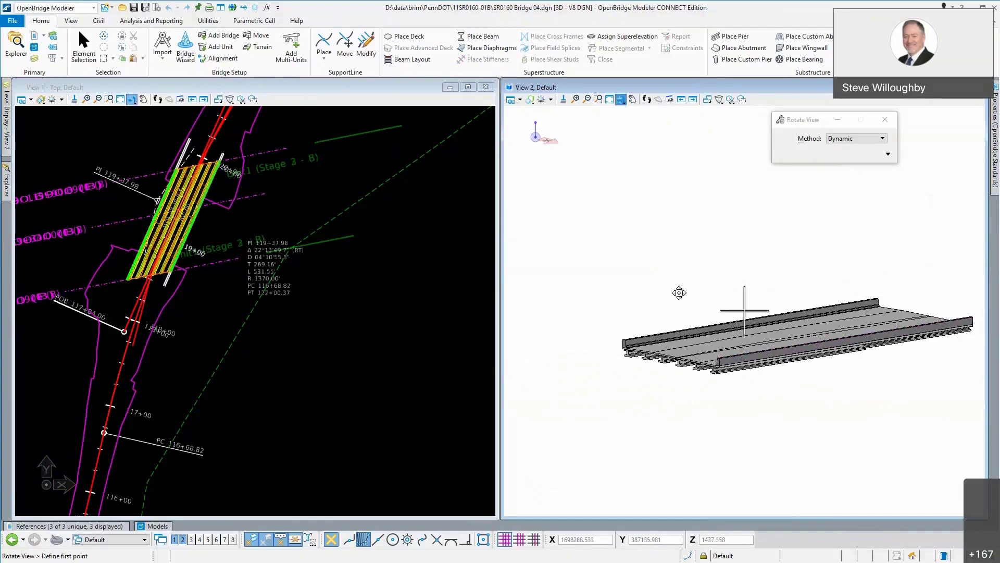
left_click_drag(681, 293, 784, 264)
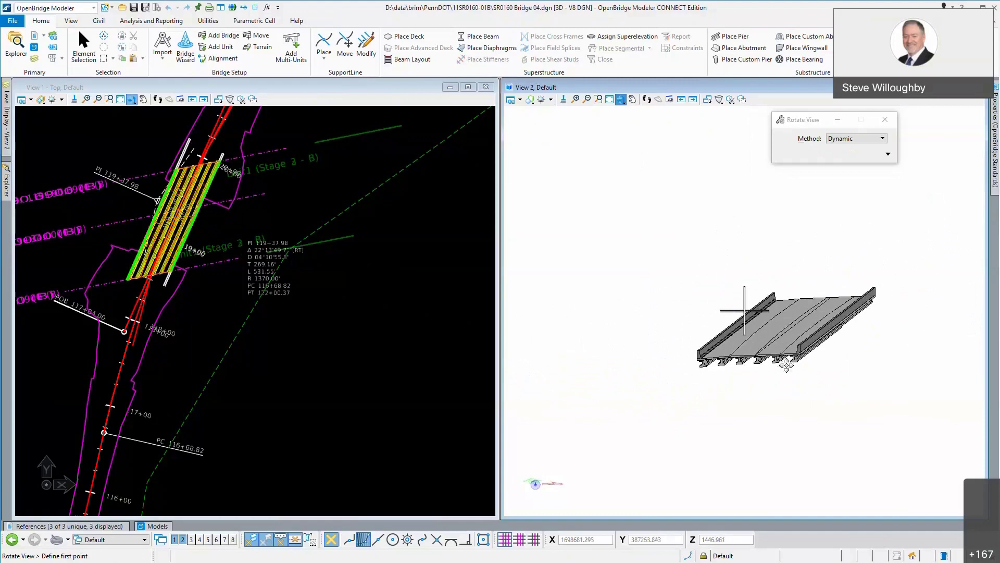
right_click(863, 285)
scroll(863, 285, "up", 3)
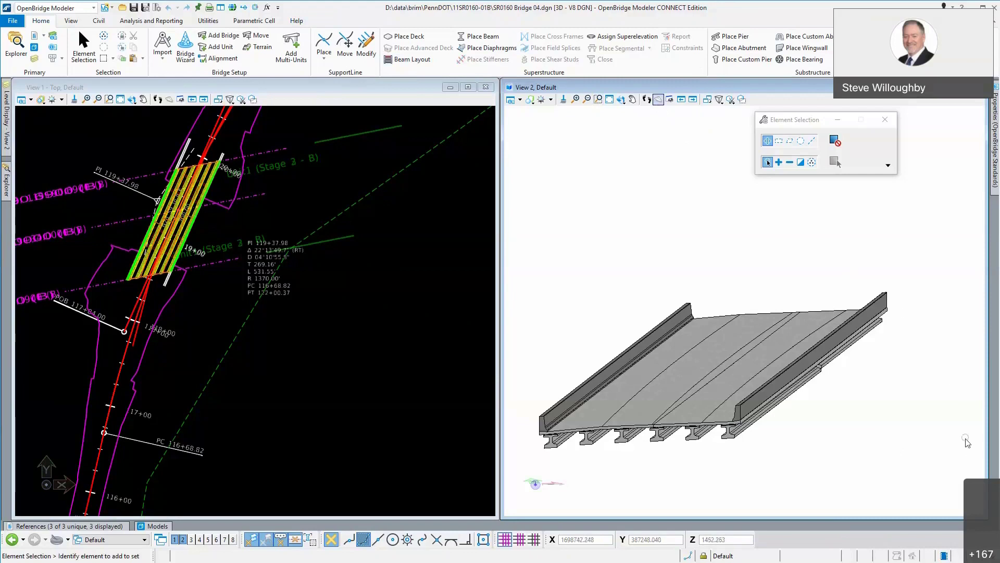
Step: Identify the beams and deck of the construction stage beside the near barrier in View 2 and clear the selection
left_click(697, 444)
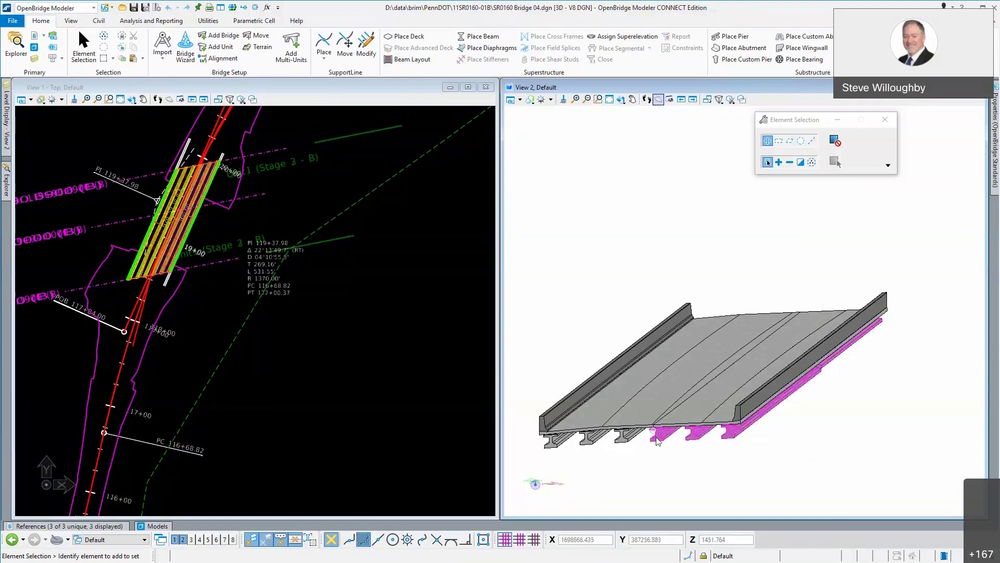
left_click(735, 392)
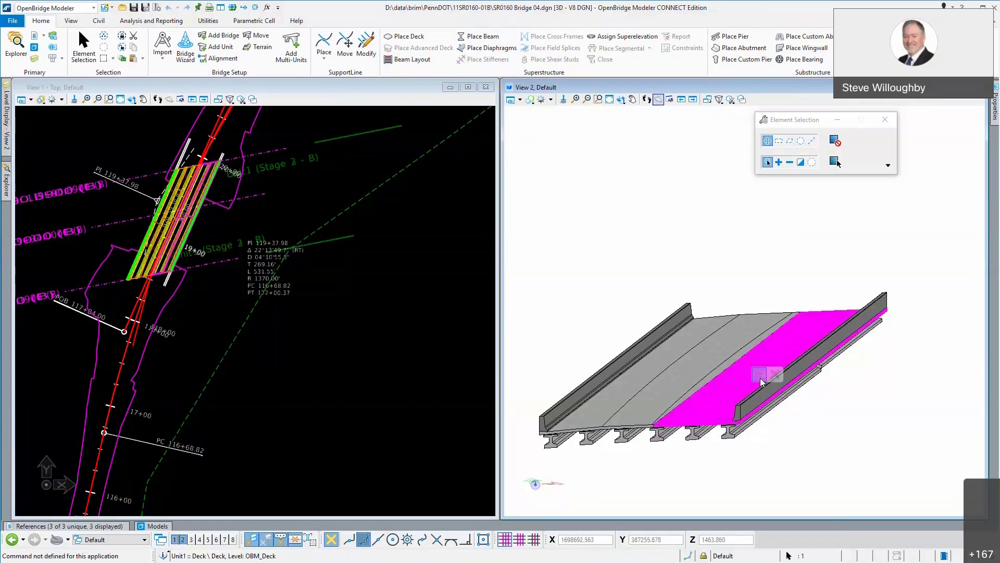
mouse_move(760, 381)
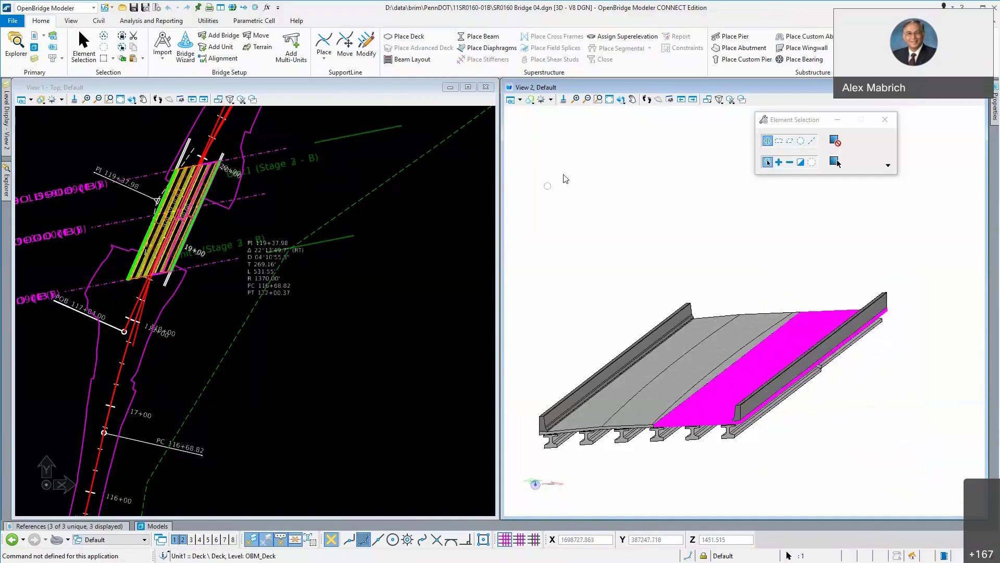
left_click(632, 196)
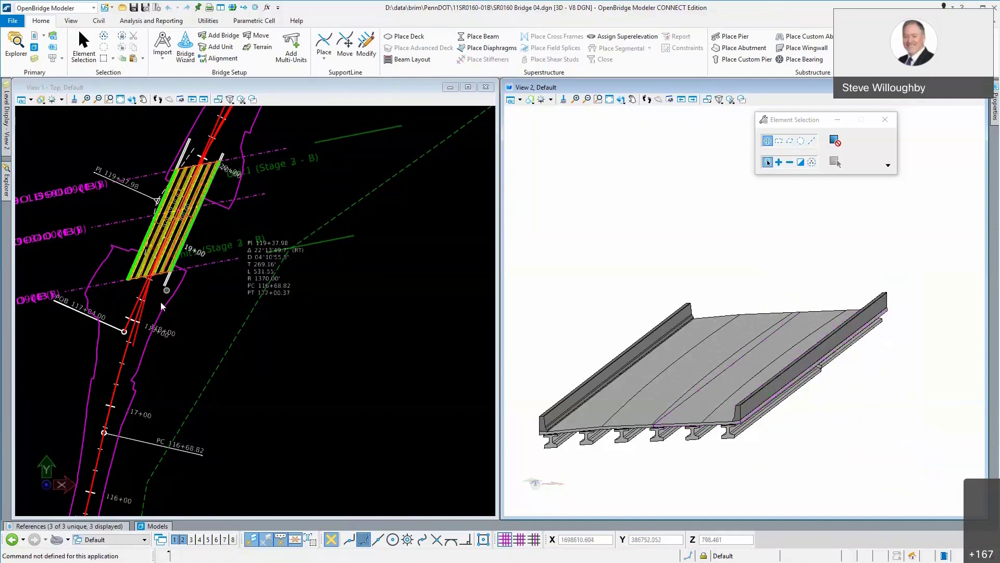
Step: Select the stage construction line where it meets the lower end of the bridge in View 1
scroll(155, 237, "up", 5)
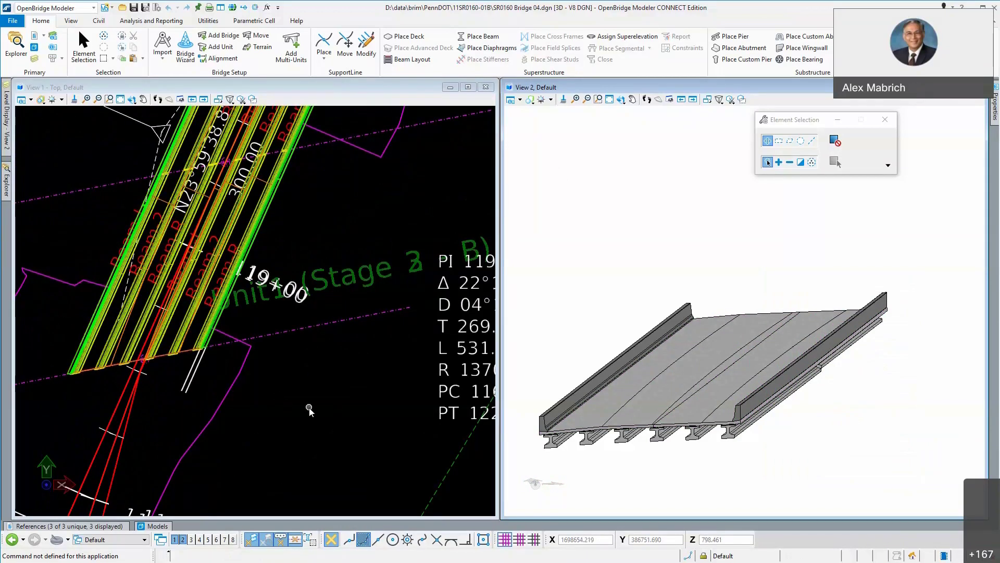
scroll(310, 408, "up", 1)
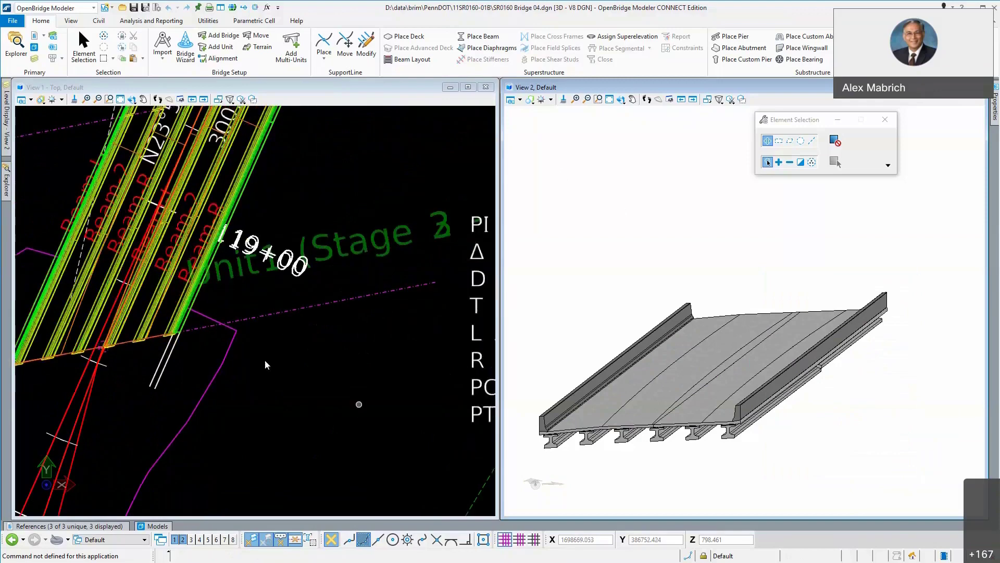
scroll(73, 240, "up", 1)
scroll(163, 291, "down", 4)
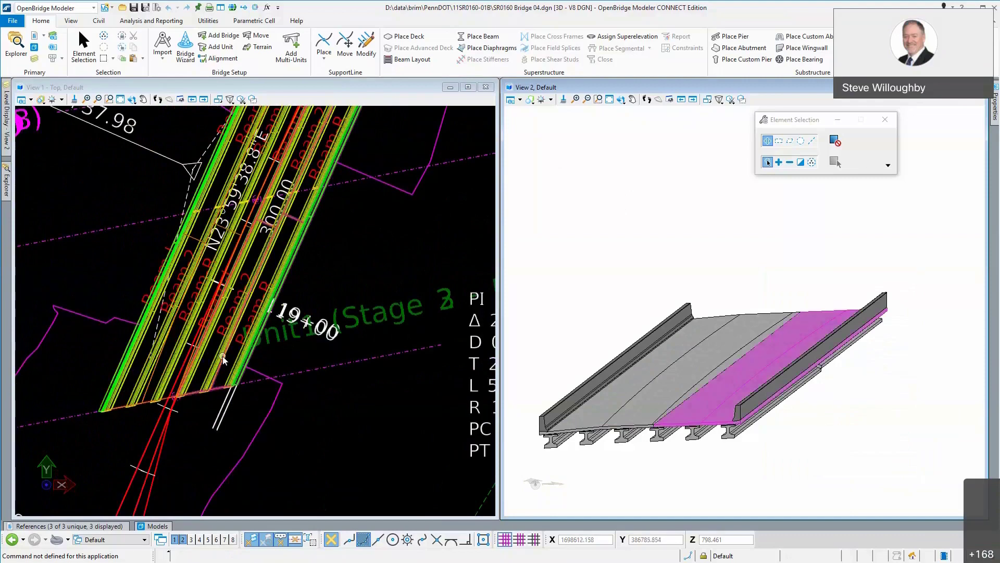
left_click(161, 462)
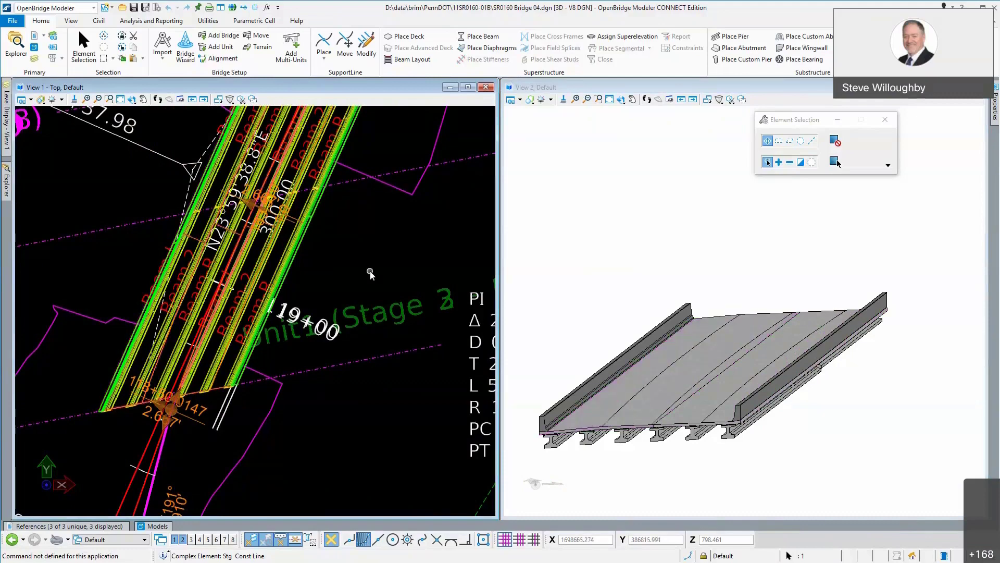
Step: Turn off all levels of SR0160 Bridge 04.dgn in View 1 and turn Geom_Temp back on
mouse_move(6, 122)
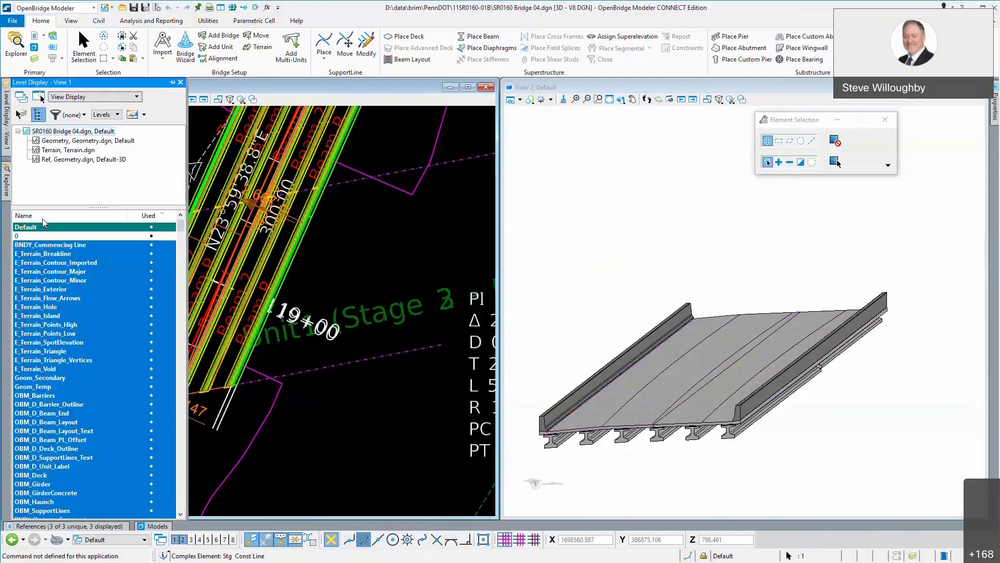
right_click(72, 306)
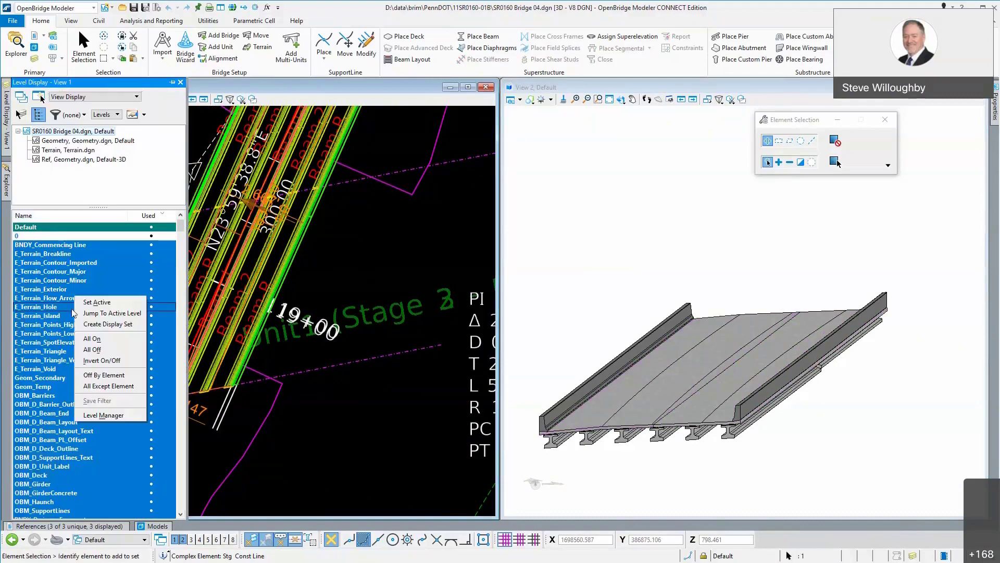
left_click(93, 349)
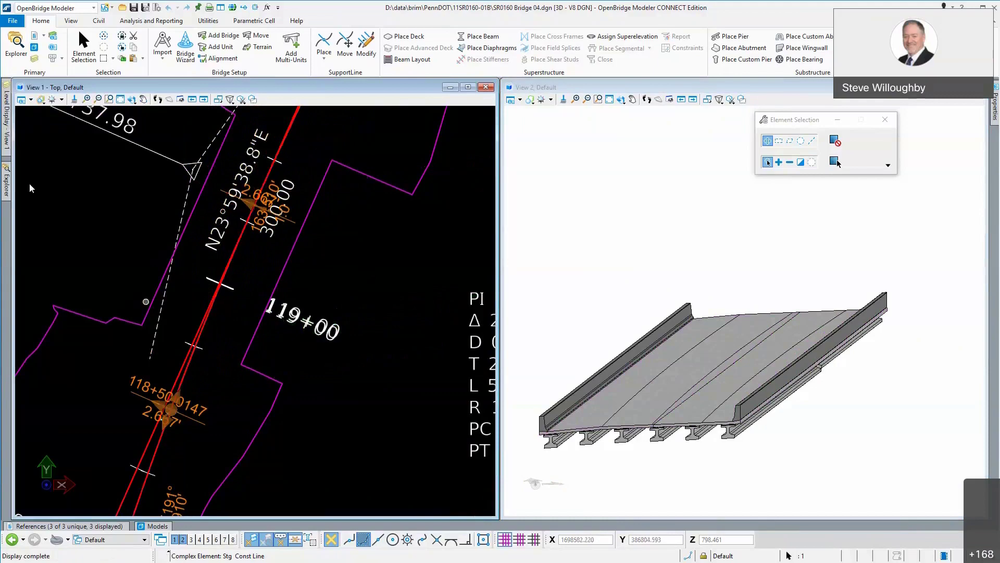
mouse_move(6, 125)
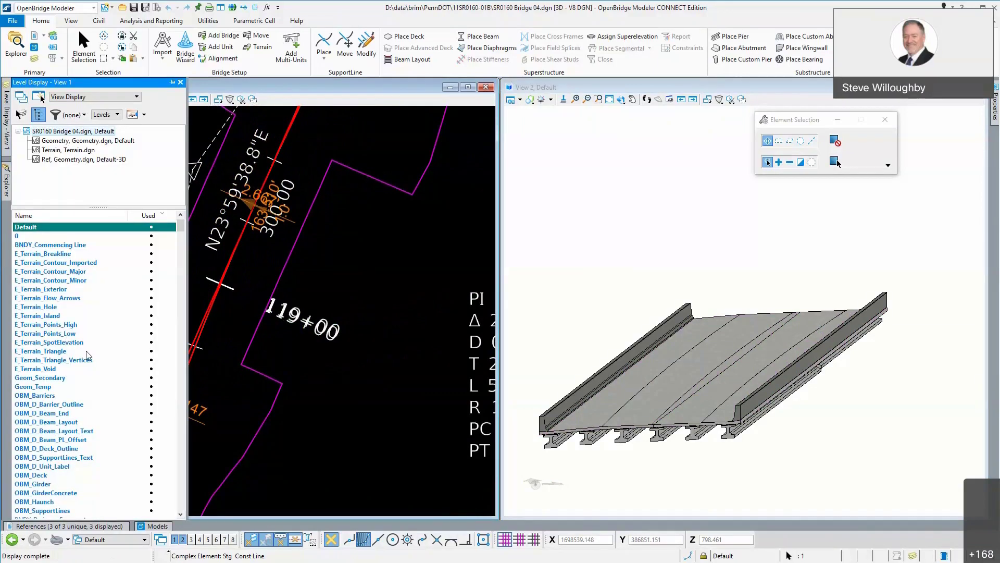
left_click(52, 386)
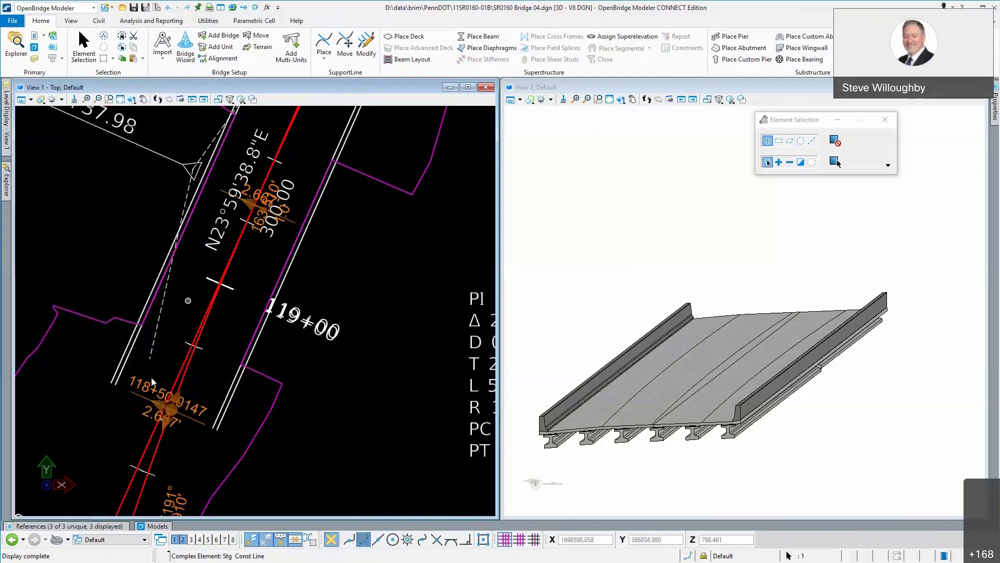
Step: Identify the Rt Gutter Line and select the Rt Edge of Deck line along the bridge in View 1
scroll(112, 437, "down", 3)
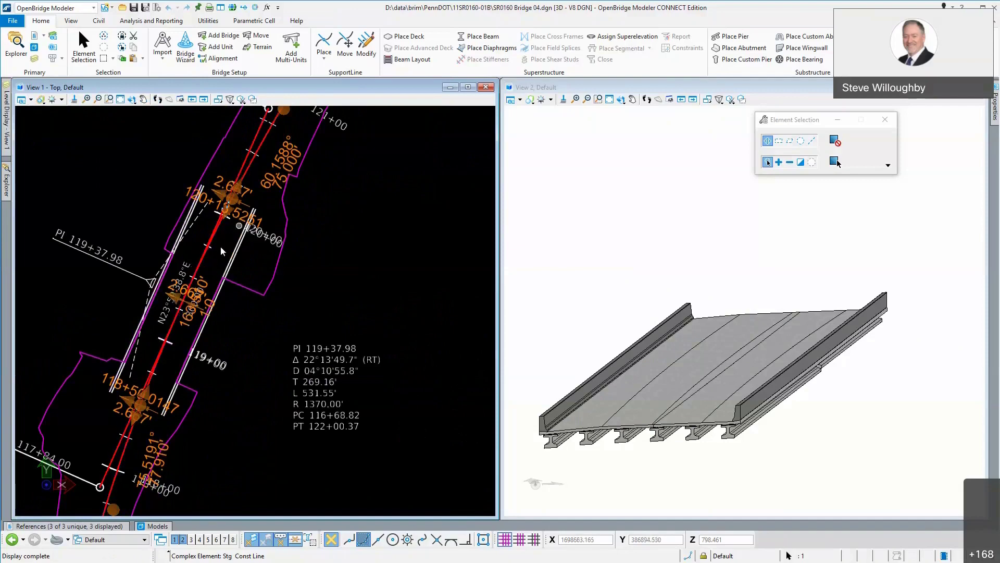
scroll(196, 270, "up", 1)
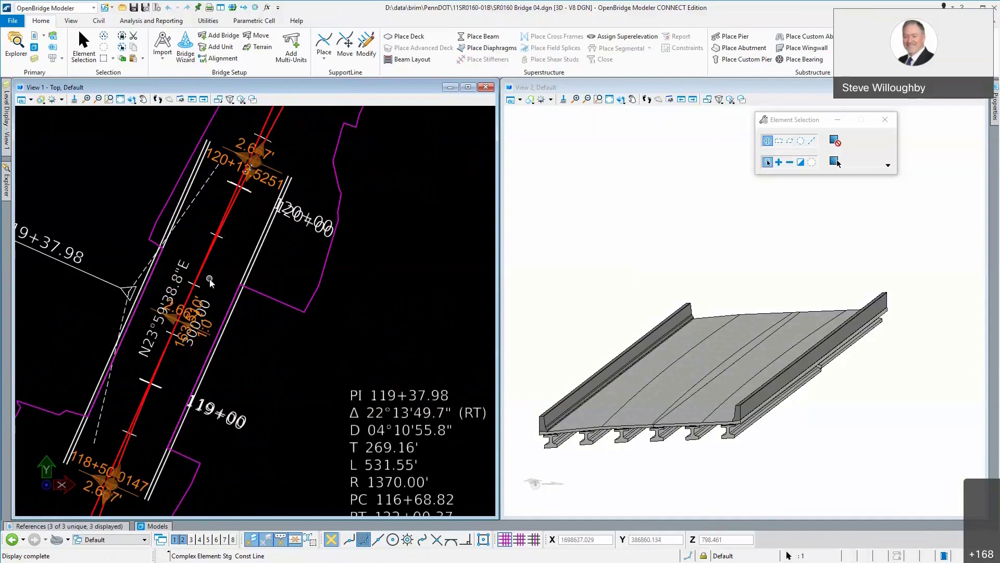
scroll(210, 281, "down", 3)
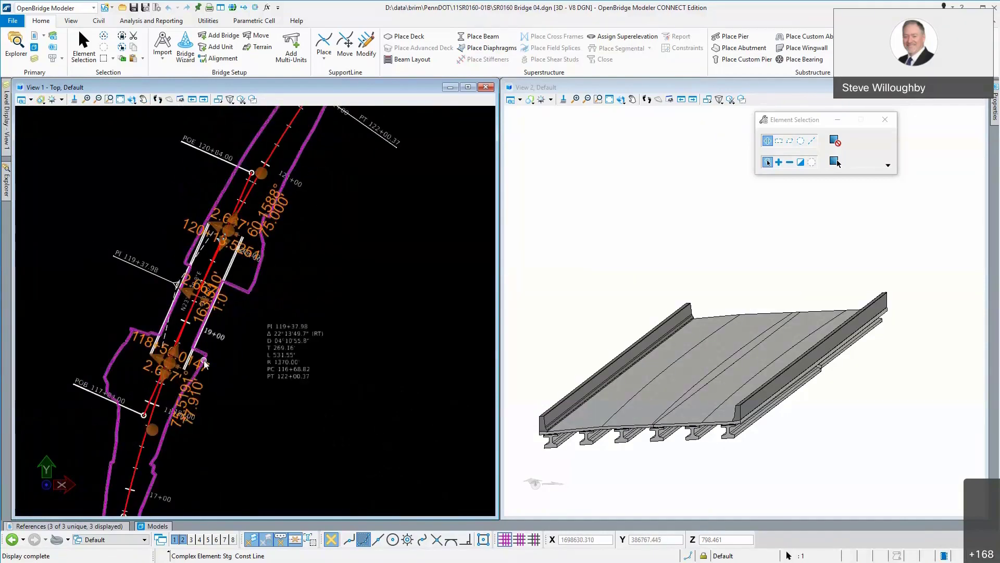
scroll(179, 375, "up", 4)
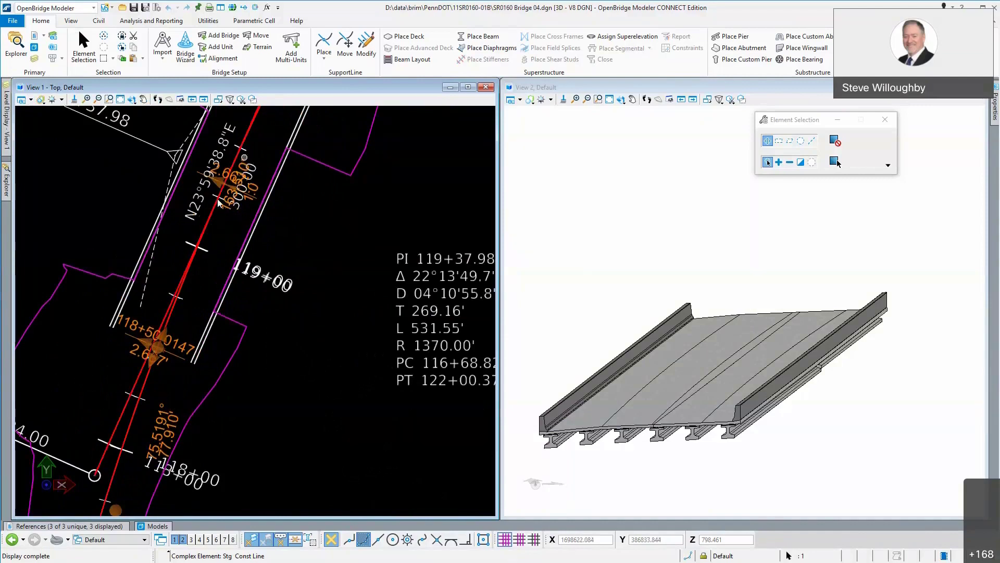
mouse_move(236, 166)
mouse_move(295, 133)
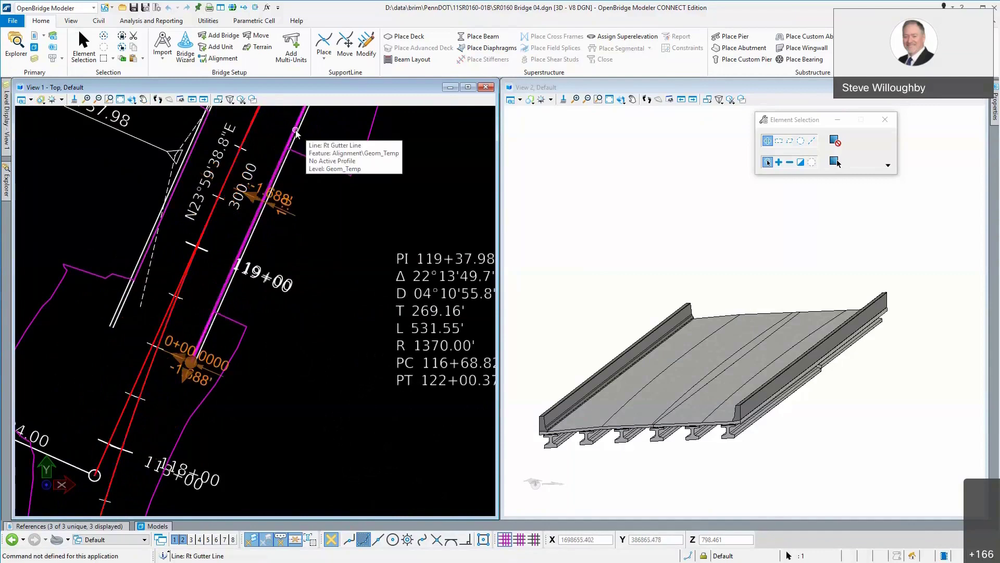
left_click(283, 170)
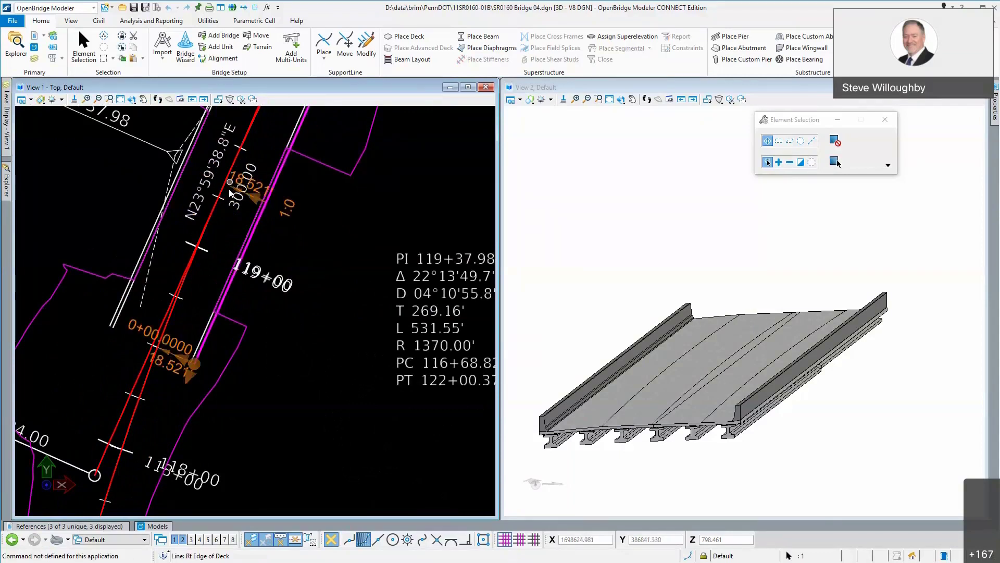
Step: Turn on the Geom_Secondary level in View 1
left_click(5, 177)
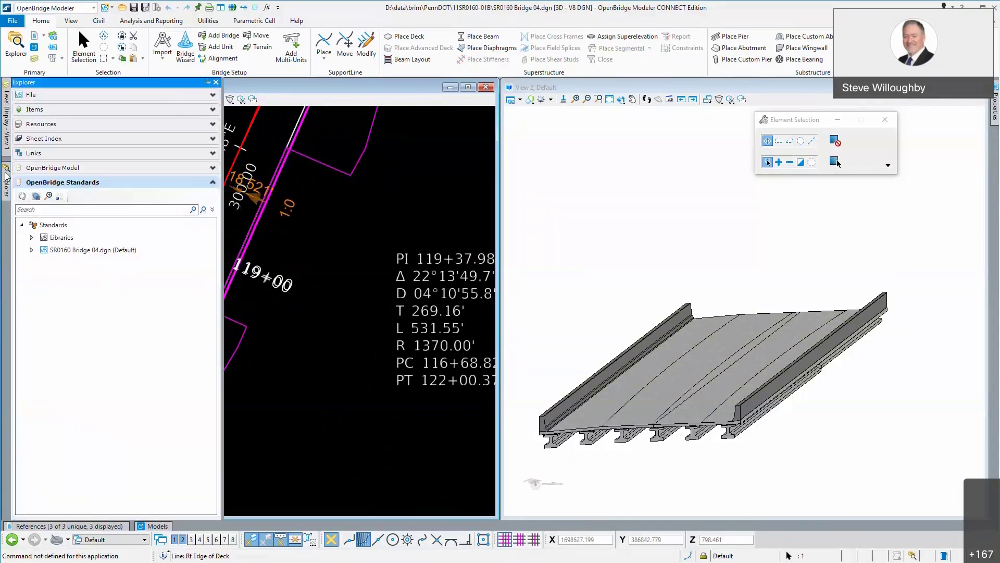
left_click(4, 141)
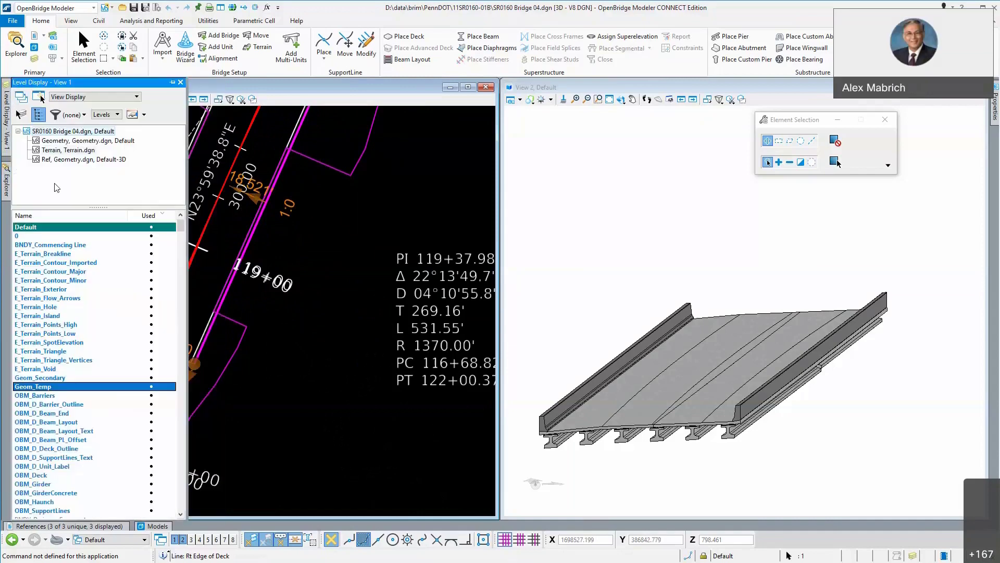
left_click(58, 377)
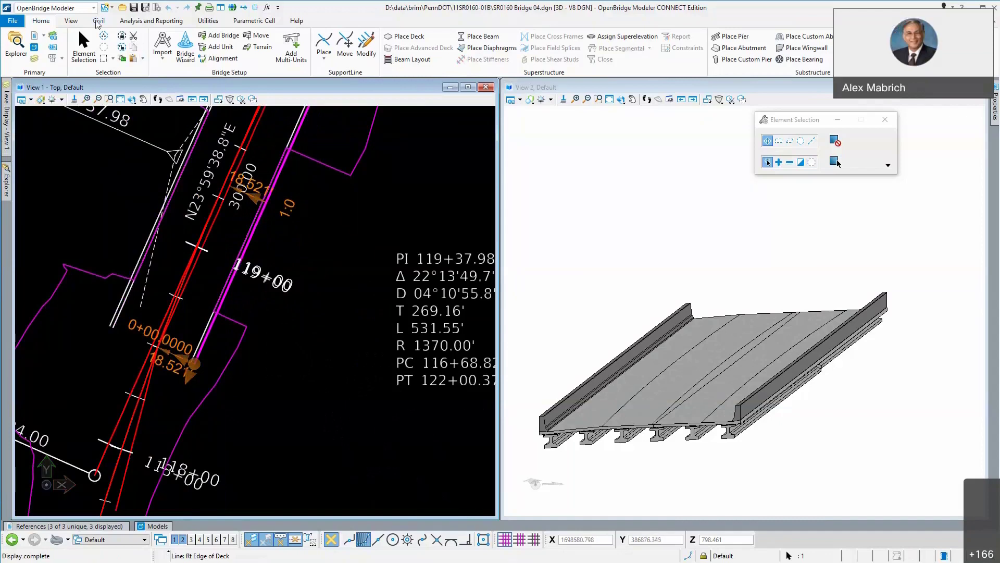
Step: Bring up the civil geometry commands and select the Stg Const Line near station 119+00 in View 1
left_click(97, 22)
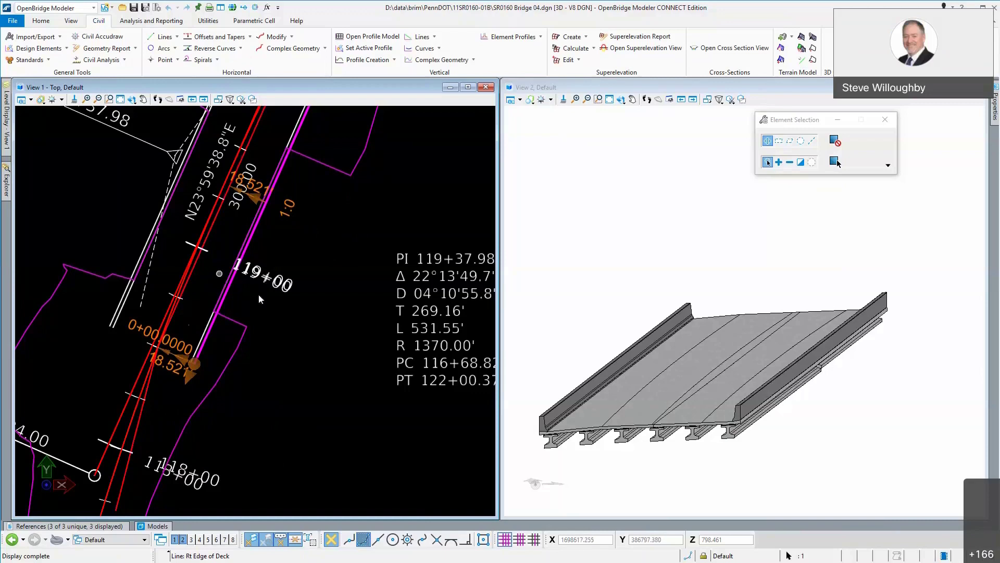
left_click(276, 294)
left_click(211, 227)
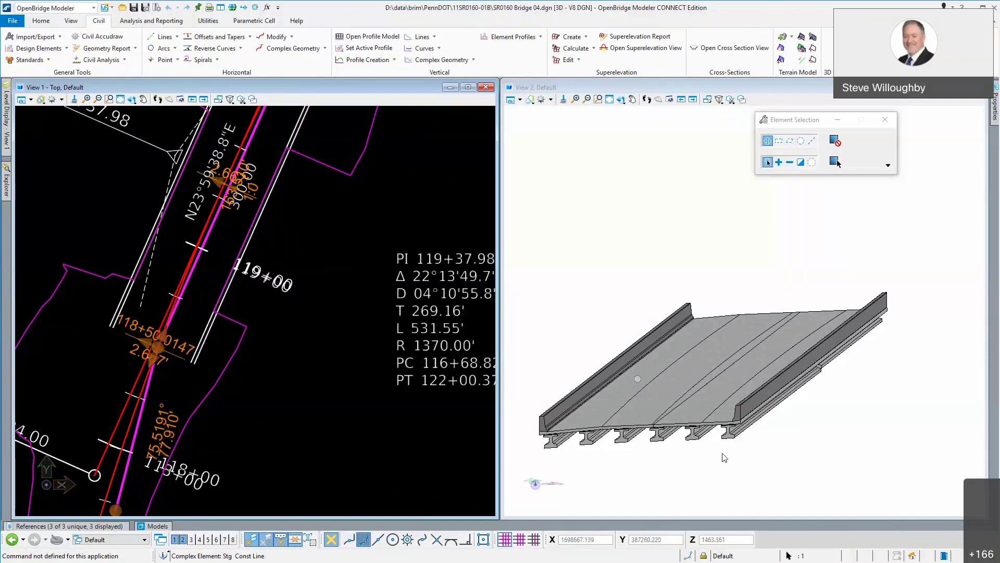
Step: Select the deck beneath the barrier in View 2 and examine its assigned deck template without changing the template selection
scroll(730, 428, "up", 5)
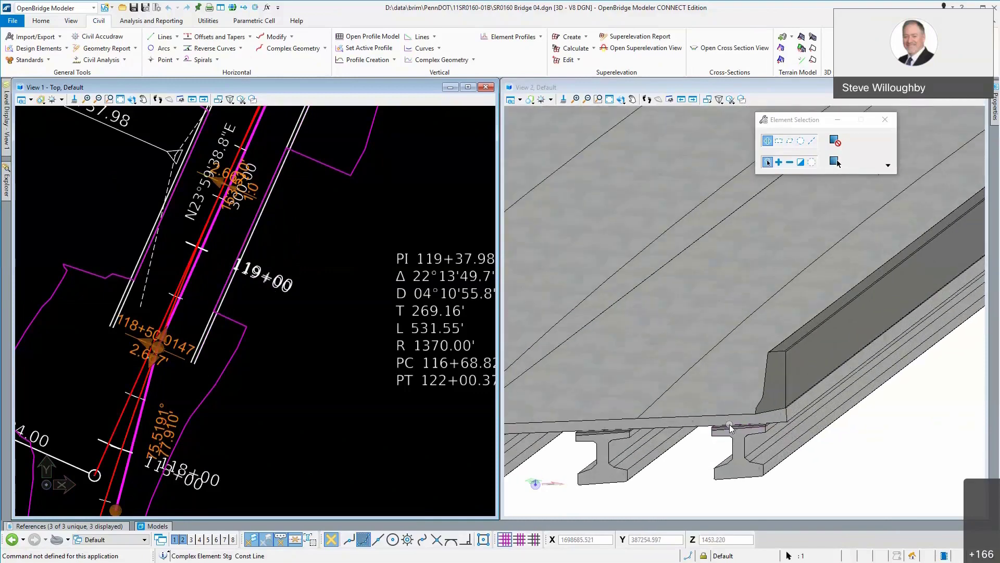
scroll(730, 428, "up", 2)
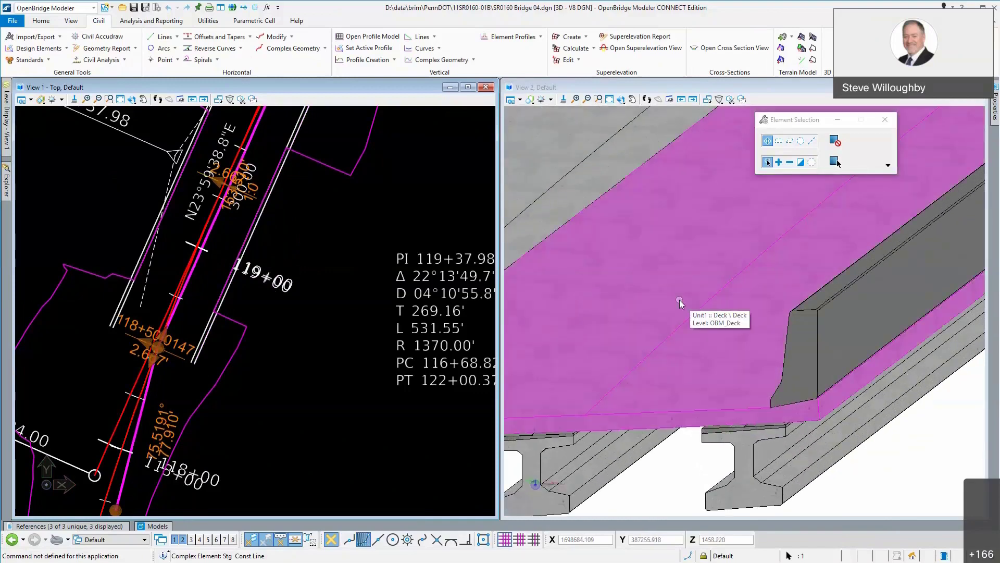
left_click(621, 100)
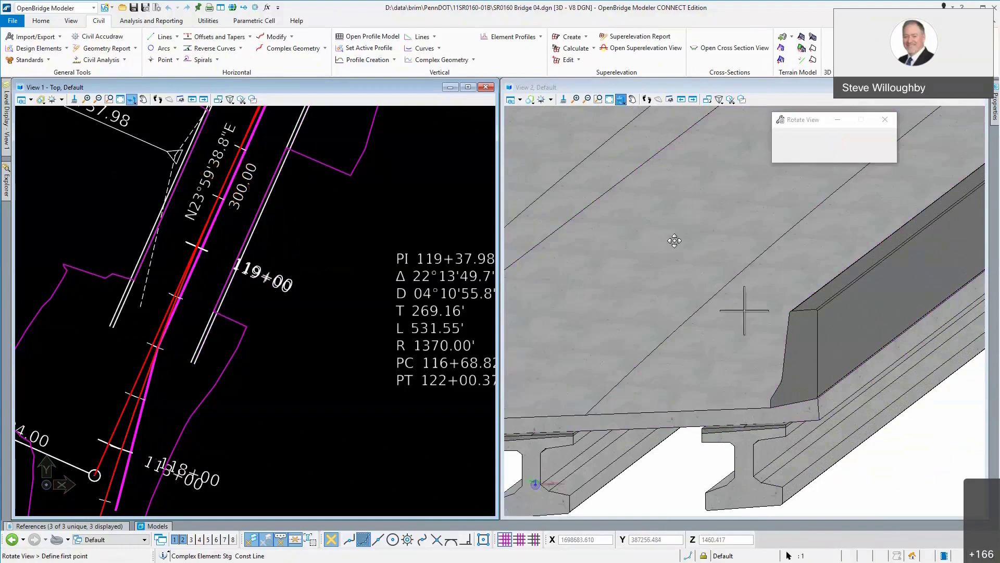
left_click_drag(675, 241, 713, 224)
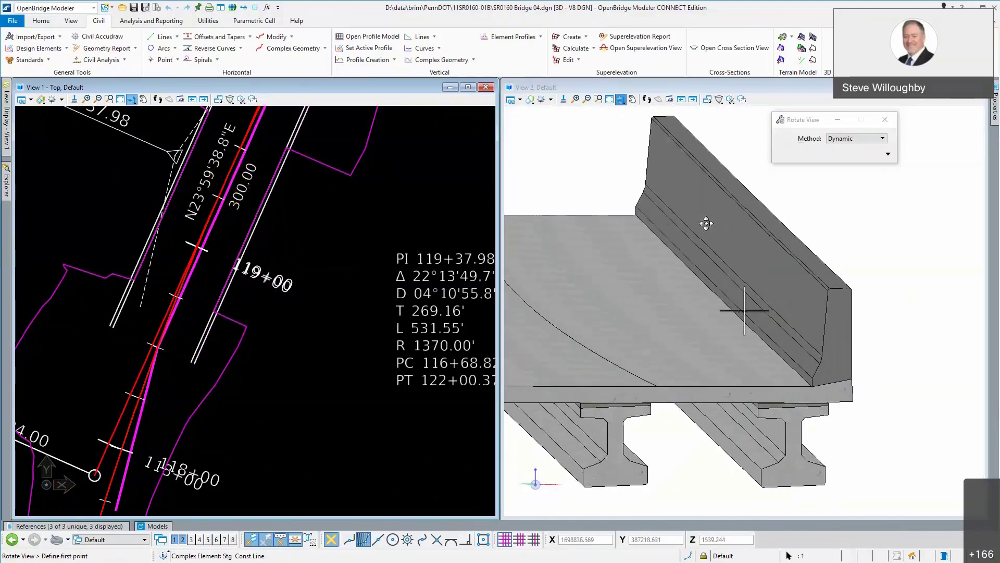
right_click(707, 224)
left_click(649, 323)
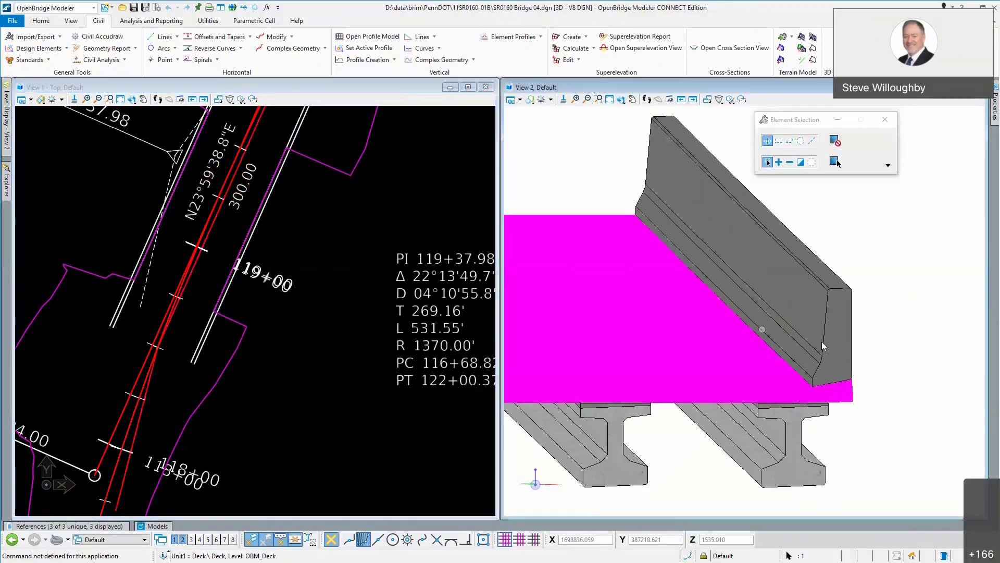
left_click(995, 121)
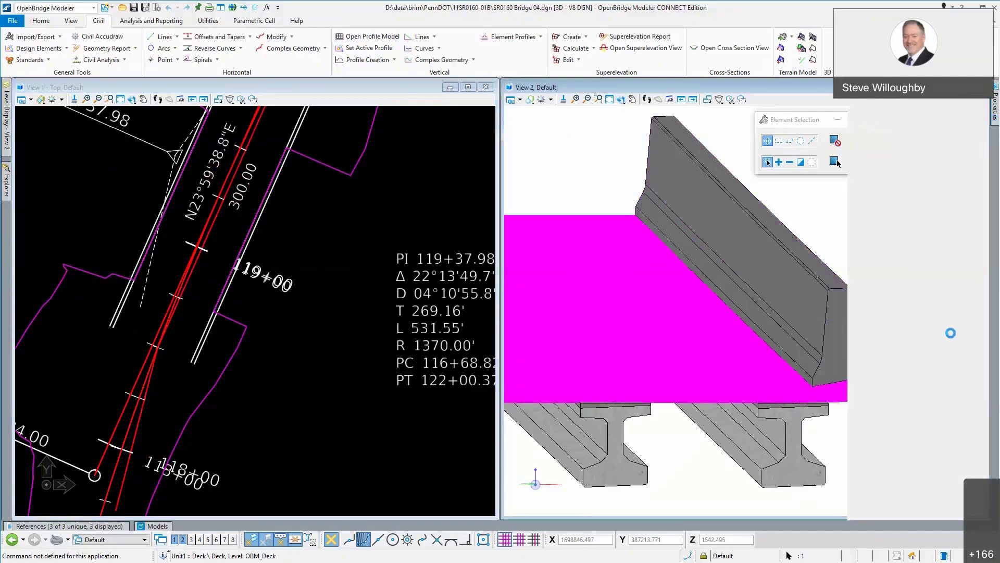
left_click(974, 337)
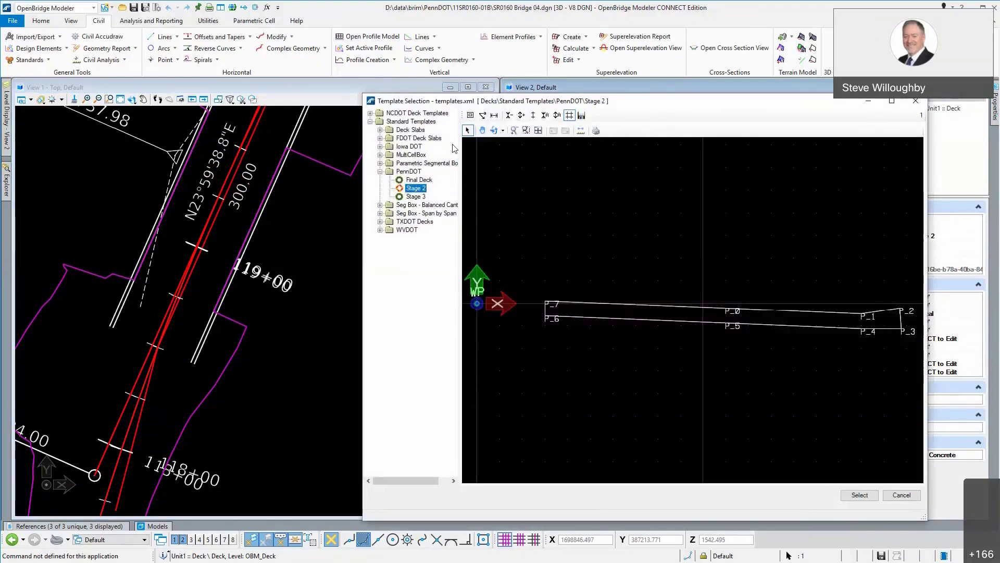
left_click(901, 495)
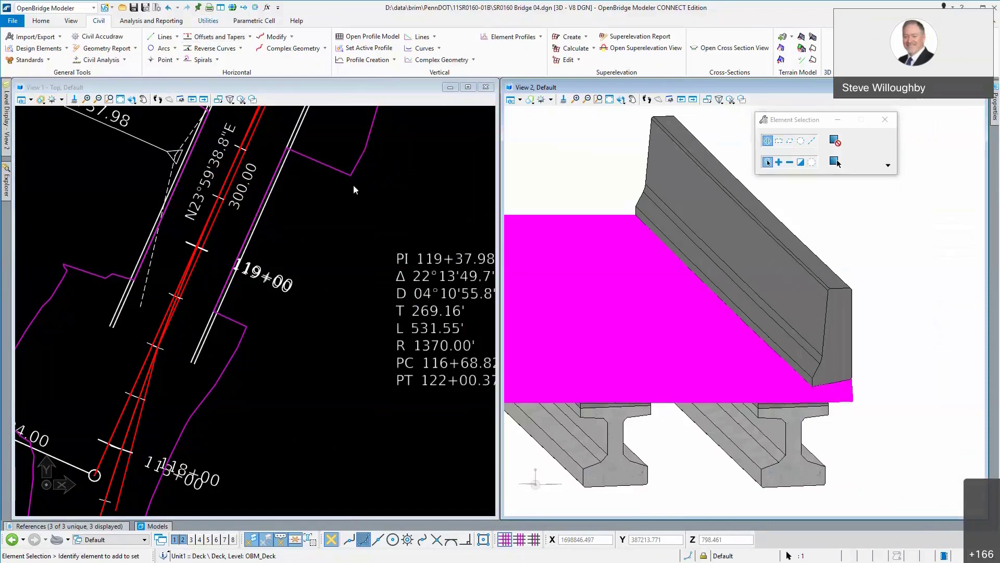
Step: Clear the deck selection and rotate View 2 to show the barrier and beams from the end of the bridge
left_click(208, 21)
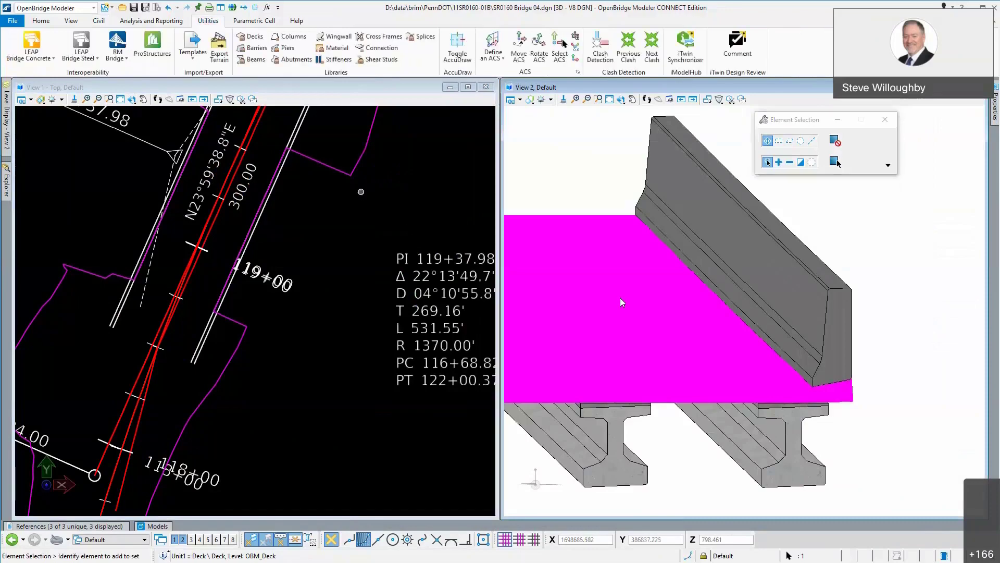
left_click(899, 373)
left_click(621, 100)
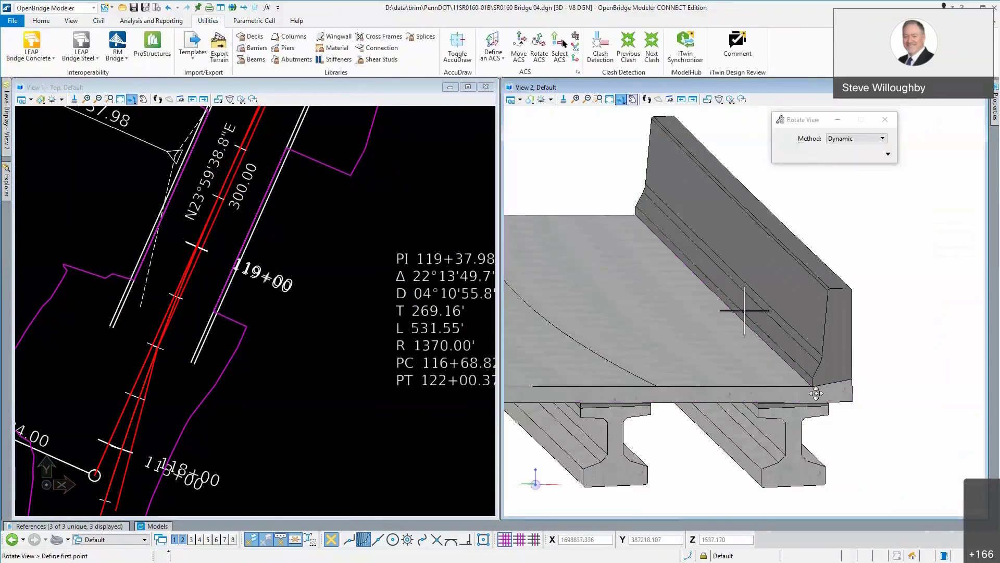
mouse_move(928, 418)
left_mouse_down()
mouse_move(912, 408)
mouse_move(919, 414)
left_mouse_up()
right_click(919, 414)
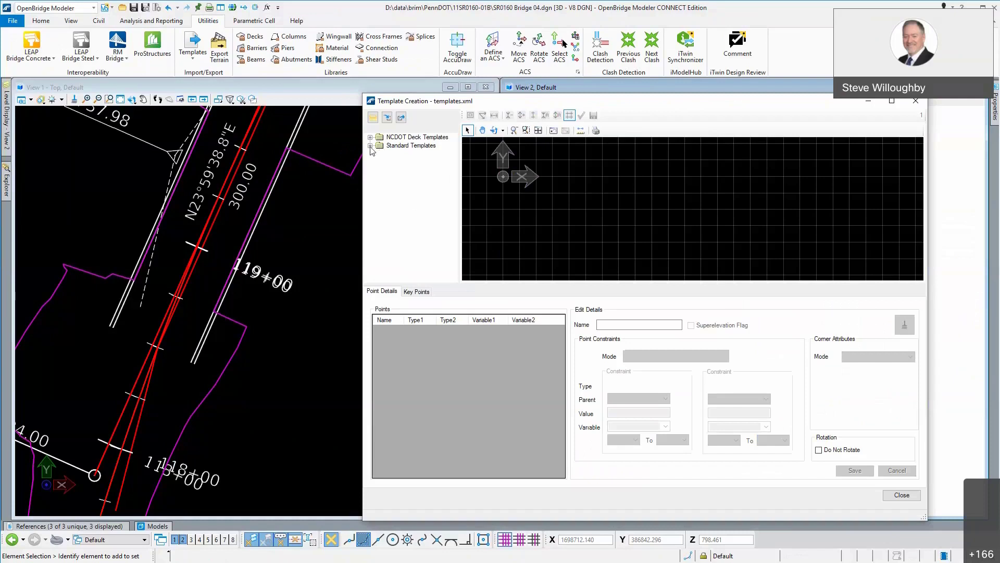
Step: Open the Stage 2 deck template from the PennDOT folder of the Standard Templates
left_click(370, 145)
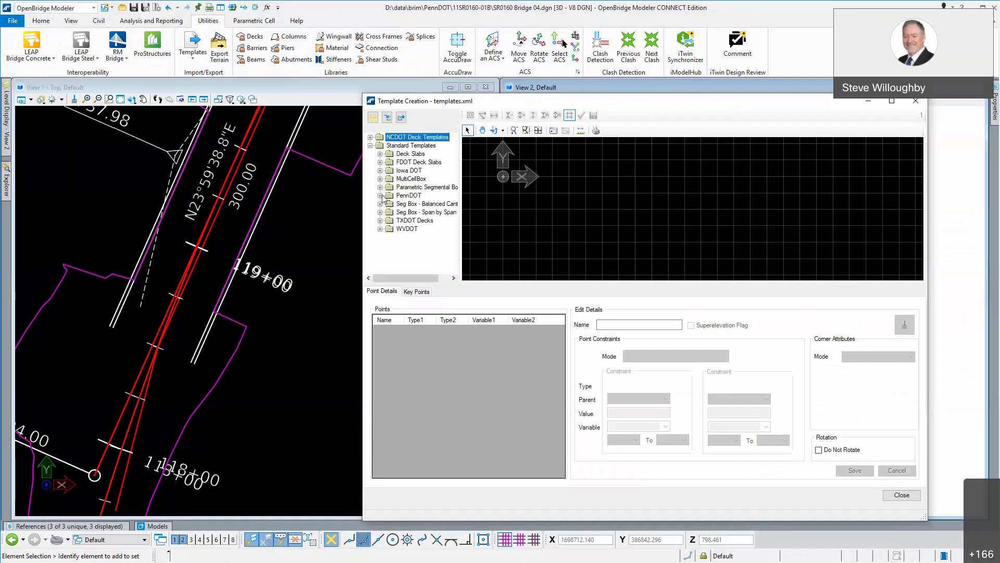
left_click(380, 195)
left_click(416, 212)
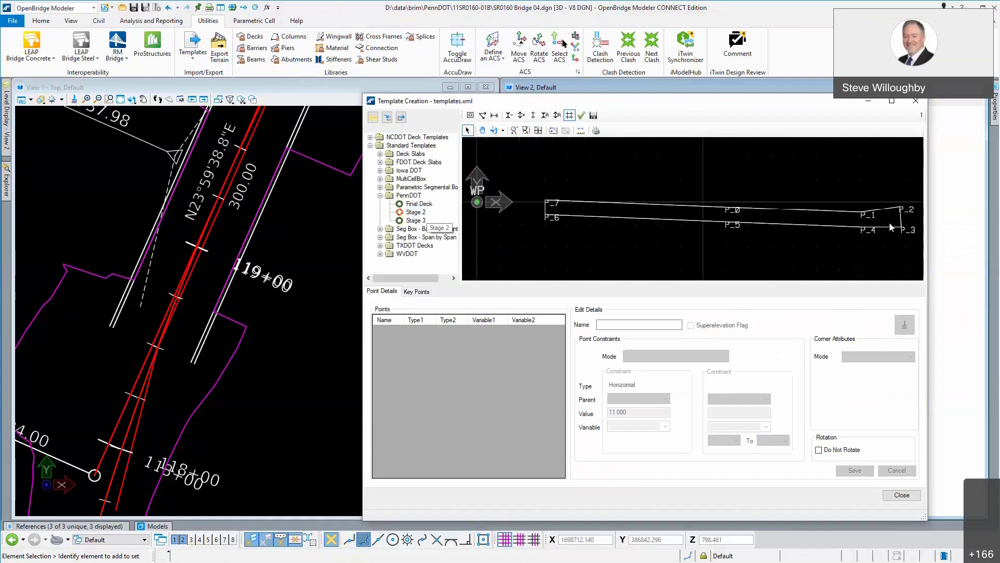
scroll(904, 208, "up", 5)
scroll(905, 214, "down", 3)
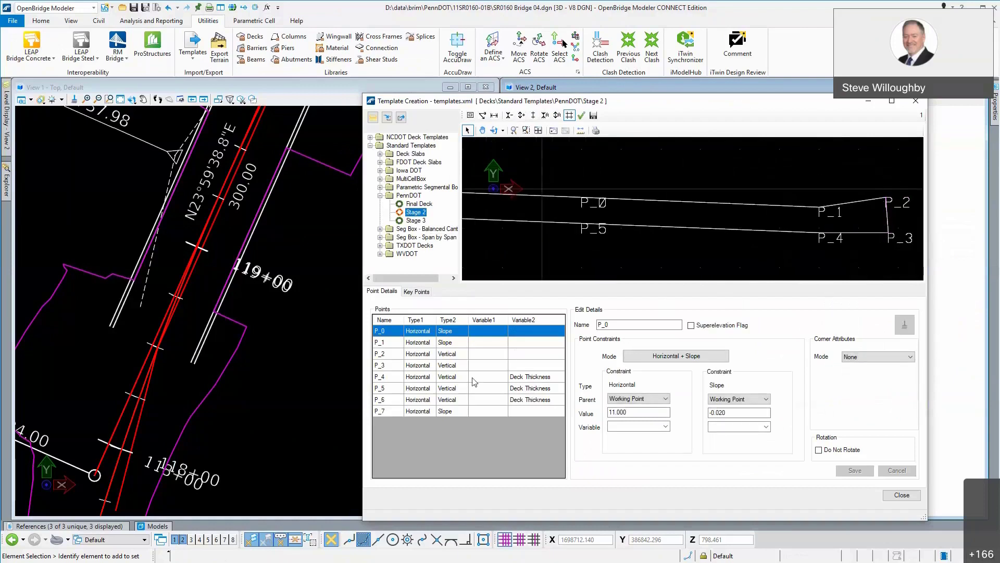
Step: Constrain template point P_3 horizontally to parent P_2 with a value of 0.000 and save the point
left_click(388, 366)
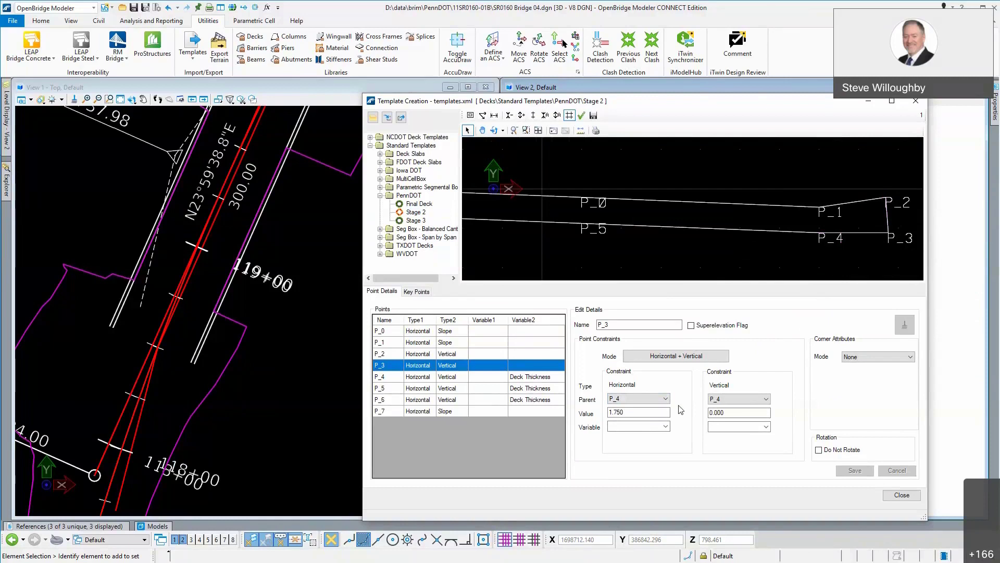
left_click(647, 399)
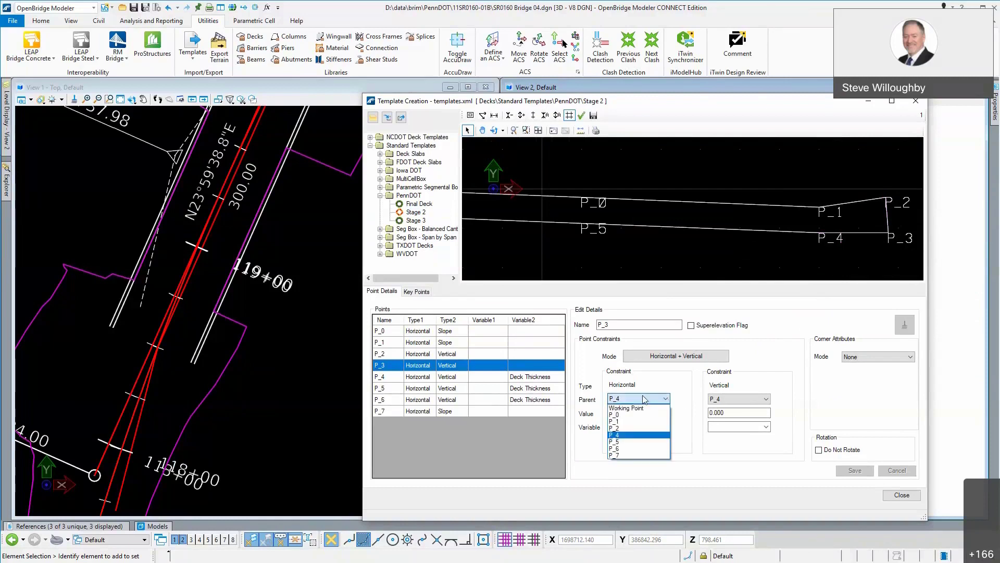
left_click(627, 428)
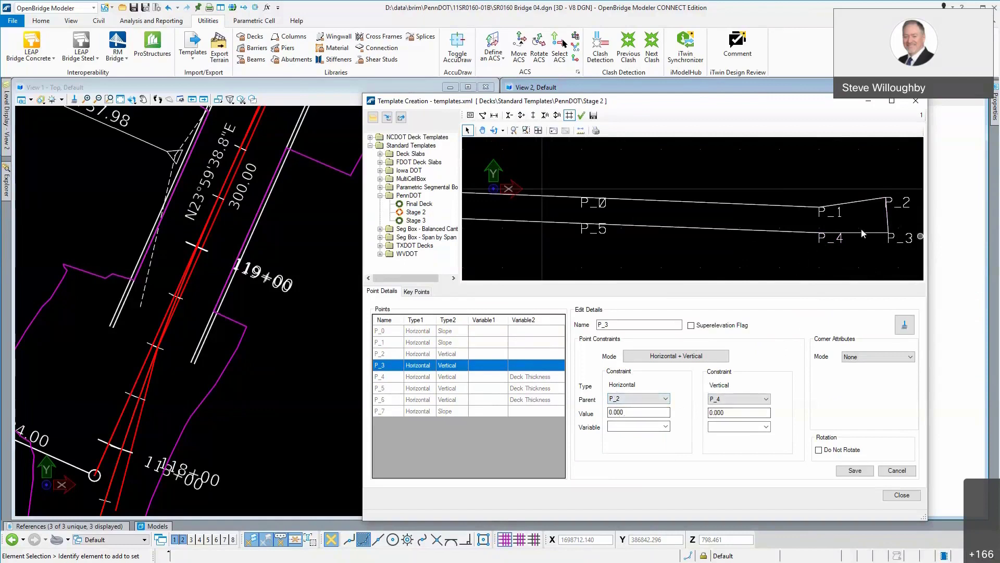
left_click(852, 471)
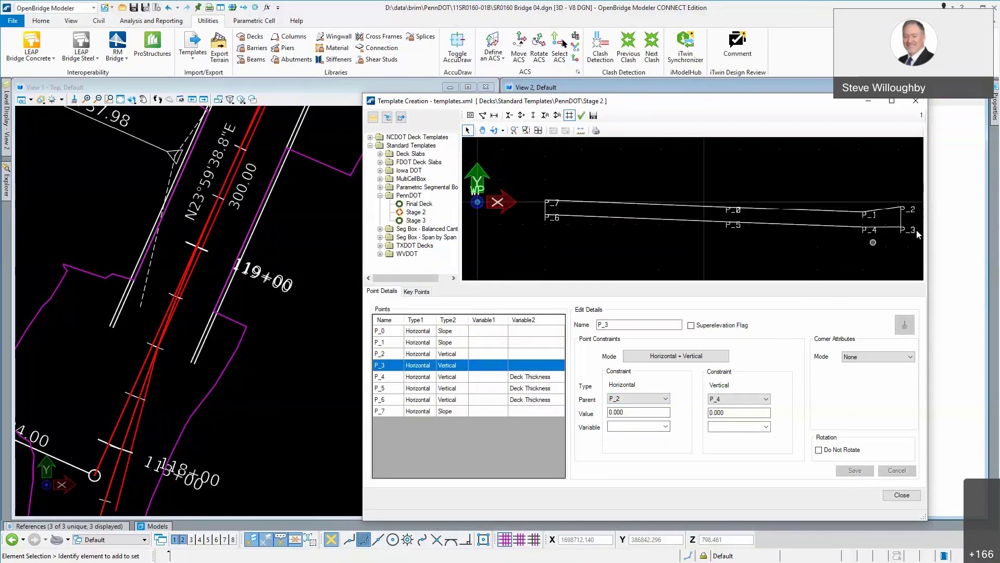
scroll(913, 225, "up", 4)
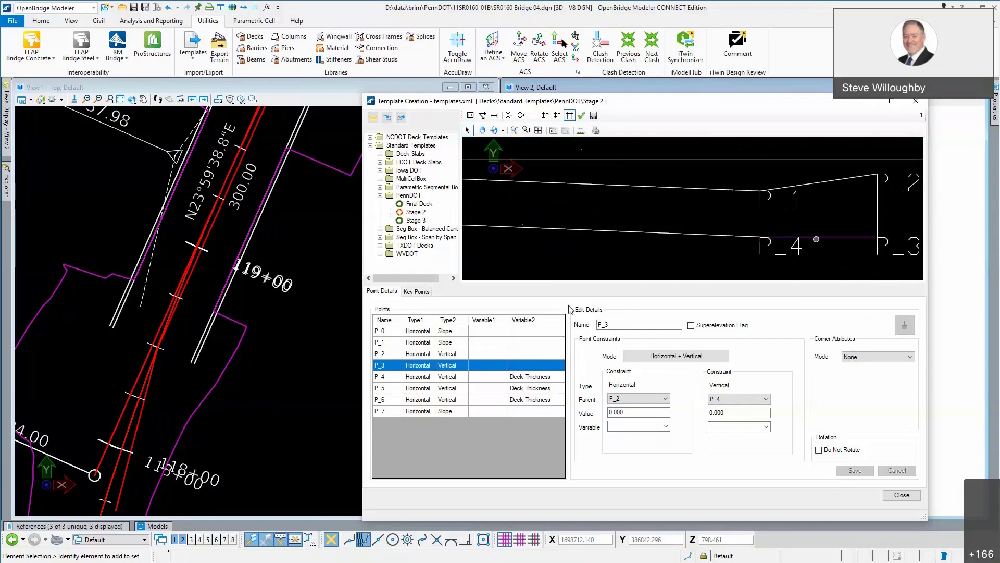
Step: Check the typical section in the plan PDF in Adobe Acrobat, set point P_2's vertical offset from P_1 to 0.167, save it and close the template editor
left_click(395, 355)
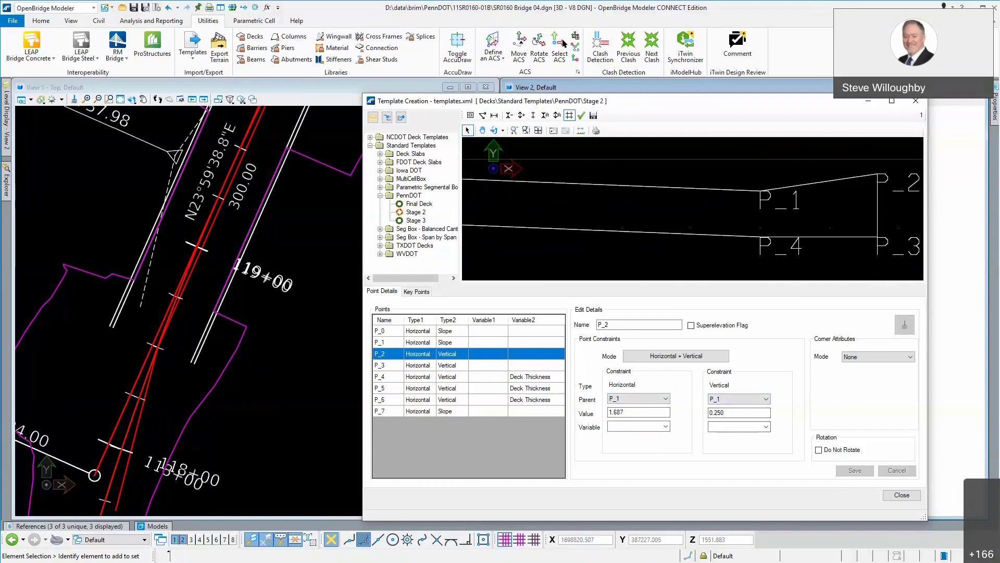
key("alt+Tab")
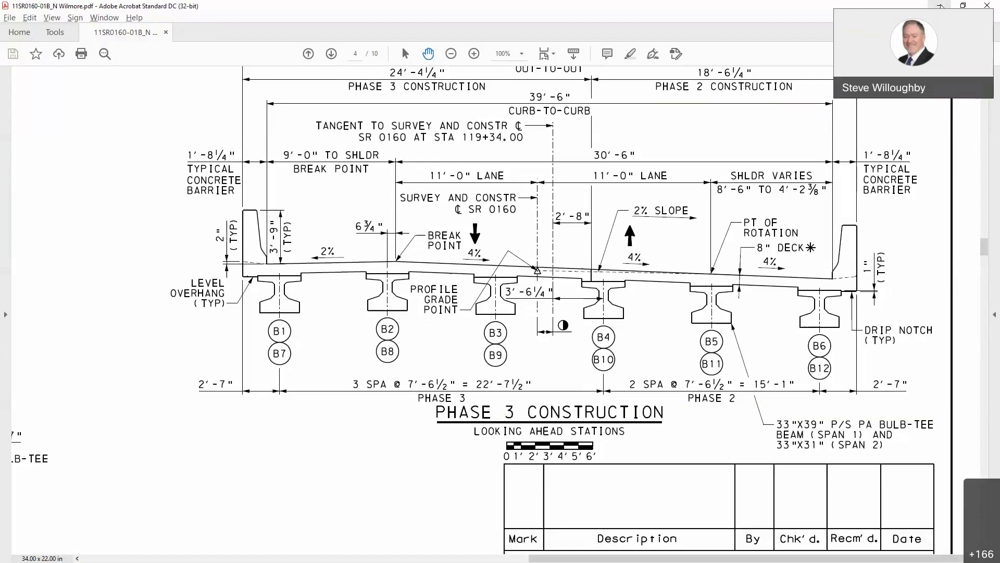
left_click(940, 6)
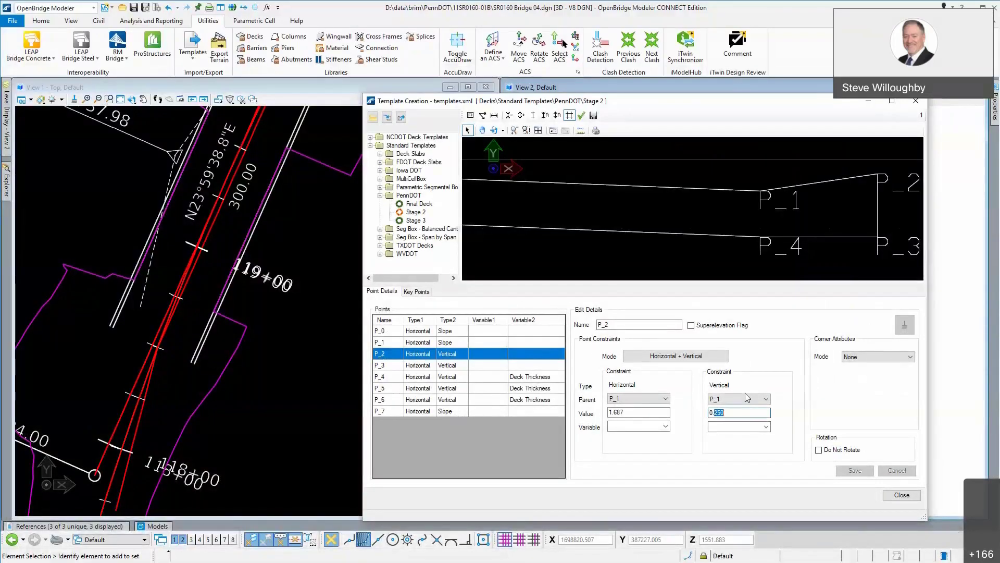
type("2")
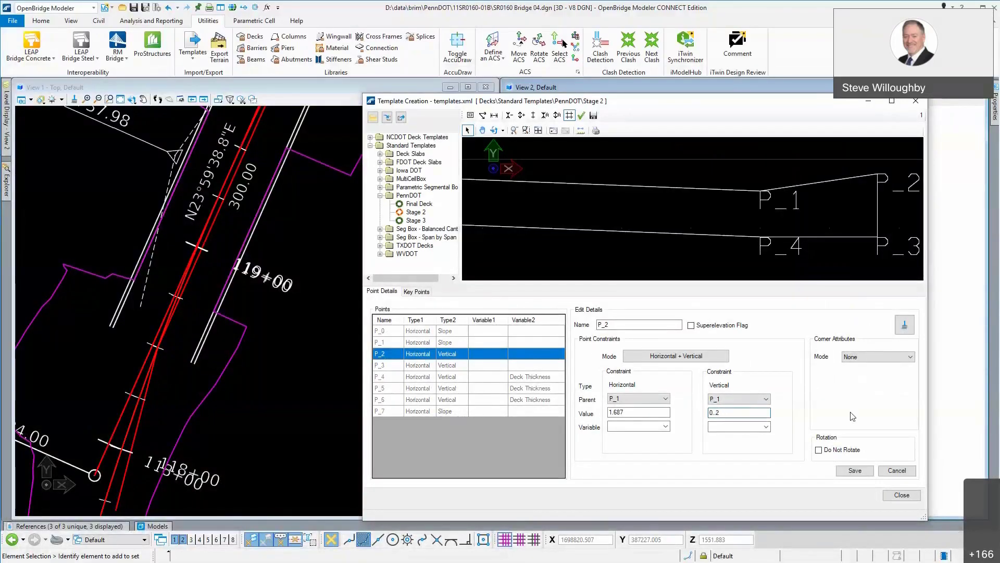
left_click(855, 470)
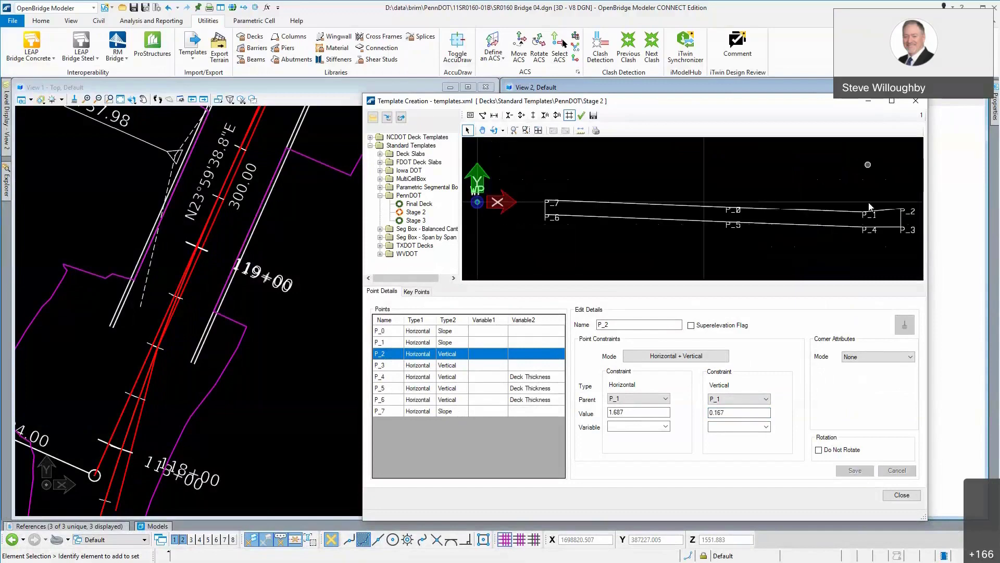
scroll(911, 211, "up", 5)
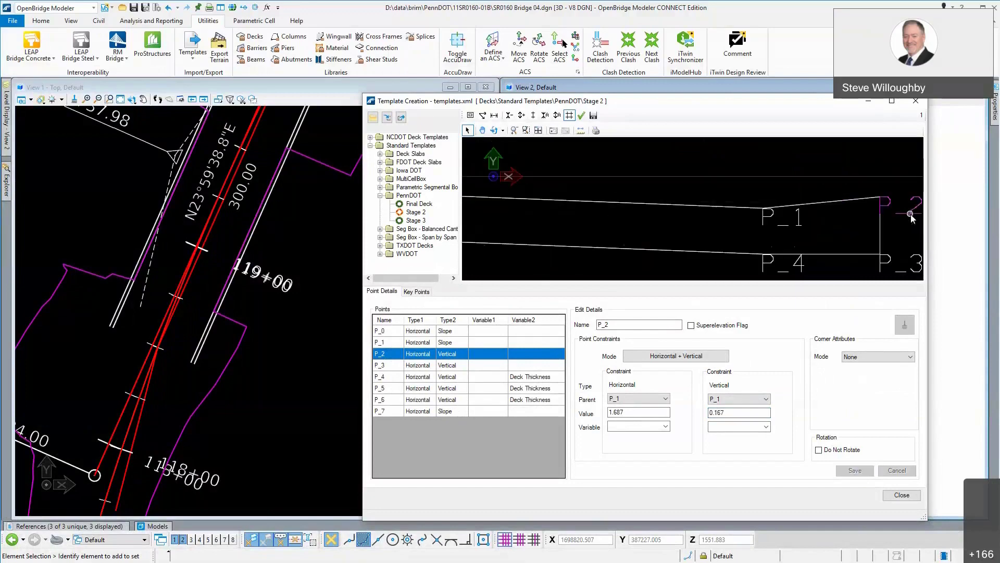
left_click(892, 499)
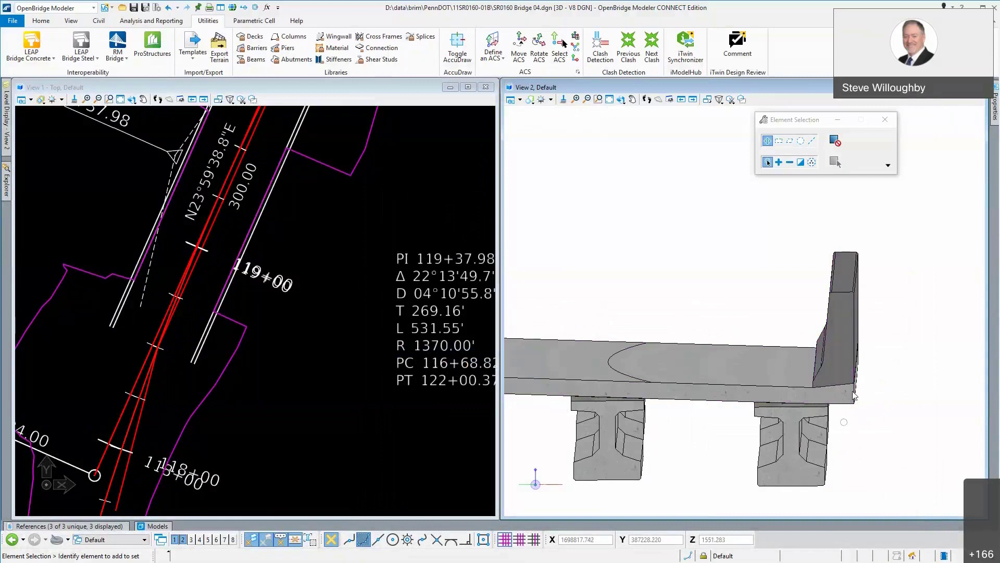
Step: Examine the deck edges beneath both barriers and the full bridge cross section in View 2
scroll(863, 417, "up", 4)
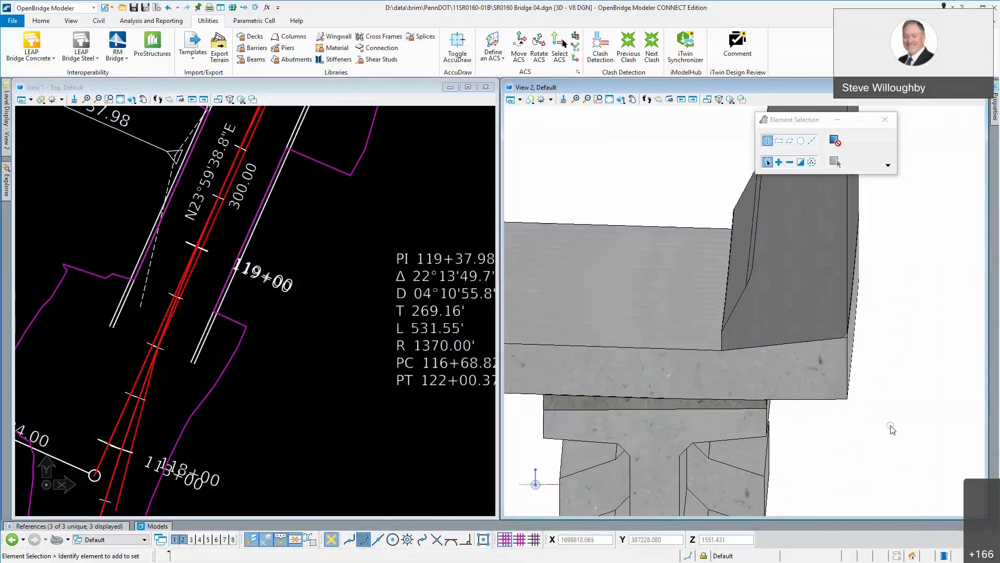
scroll(907, 408, "down", 1)
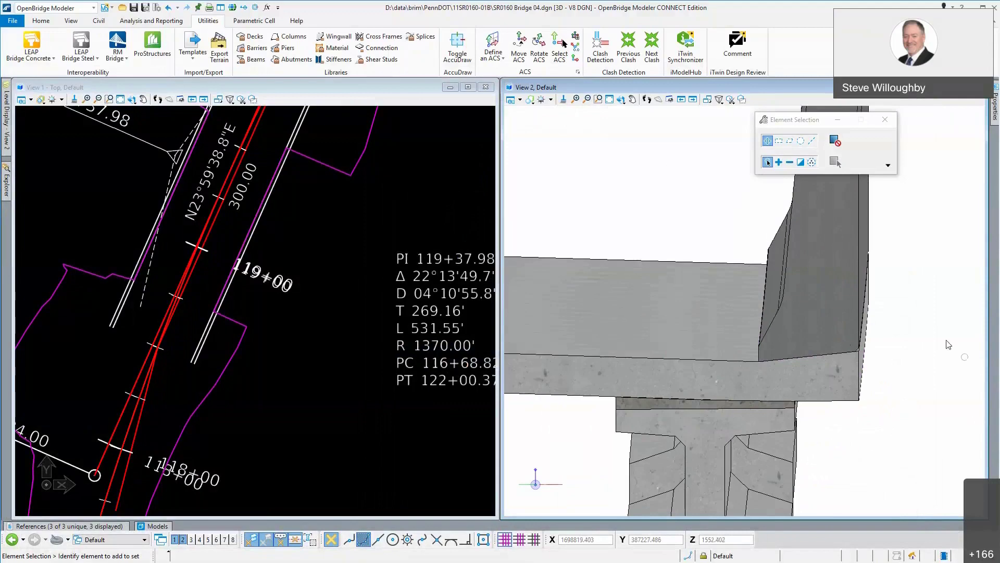
scroll(947, 343, "down", 2)
scroll(802, 334, "down", 2)
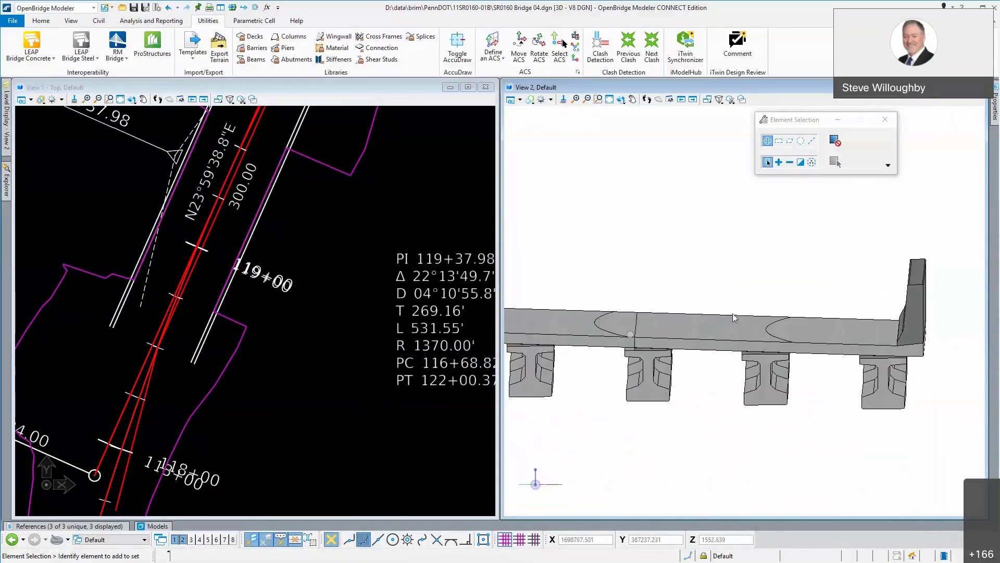
scroll(734, 319, "down", 2)
scroll(706, 335, "down", 1)
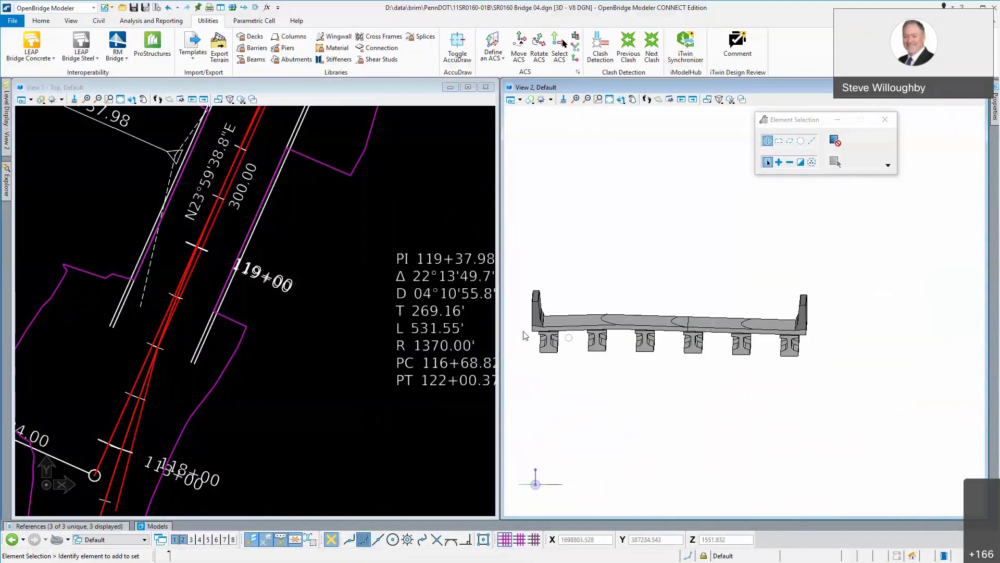
scroll(527, 335, "up", 4)
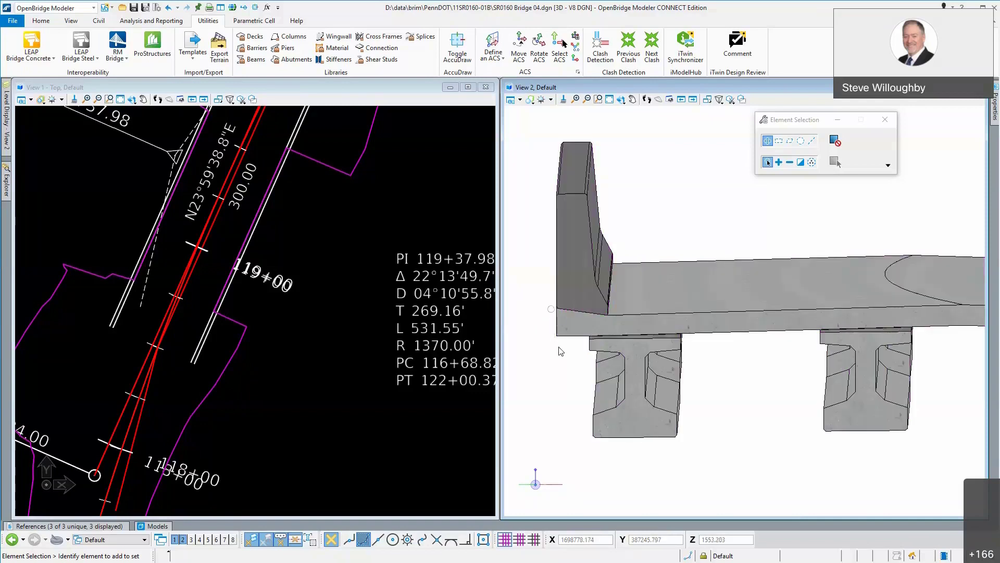
scroll(570, 372, "down", 3)
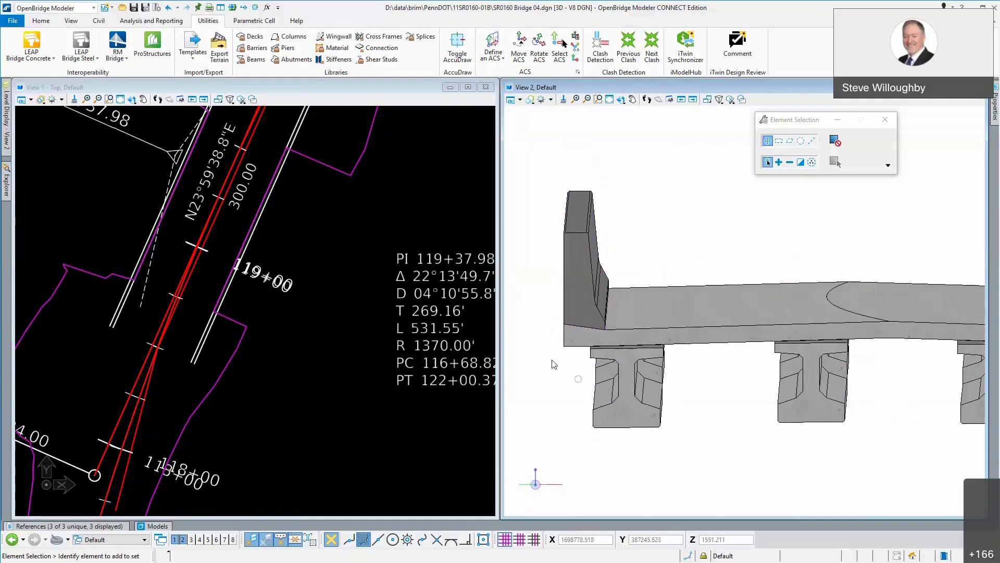
scroll(551, 352, "down", 1)
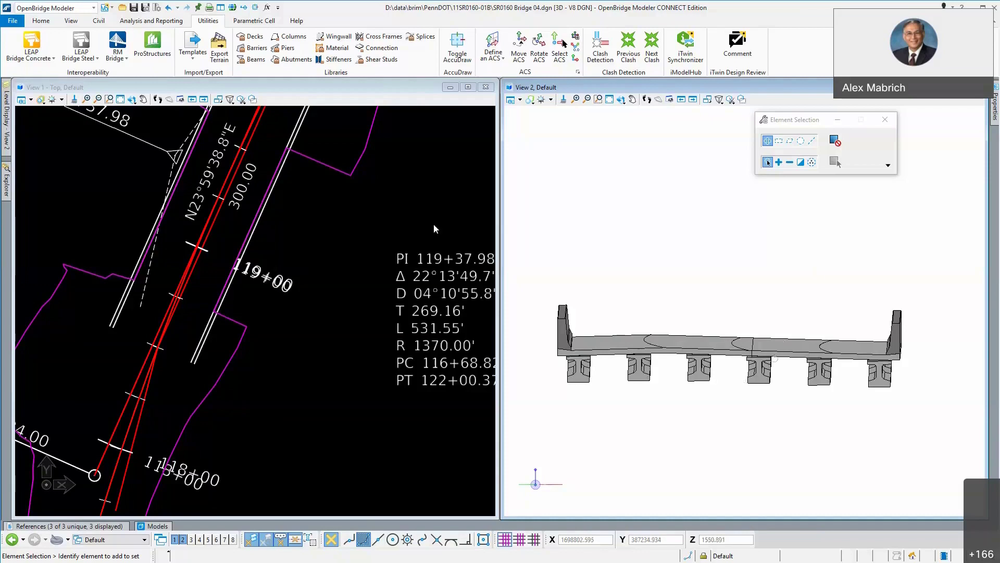
Step: Expand the bridges in the OpenBridge model tree and hide the Stage 3 bridge
mouse_move(7, 182)
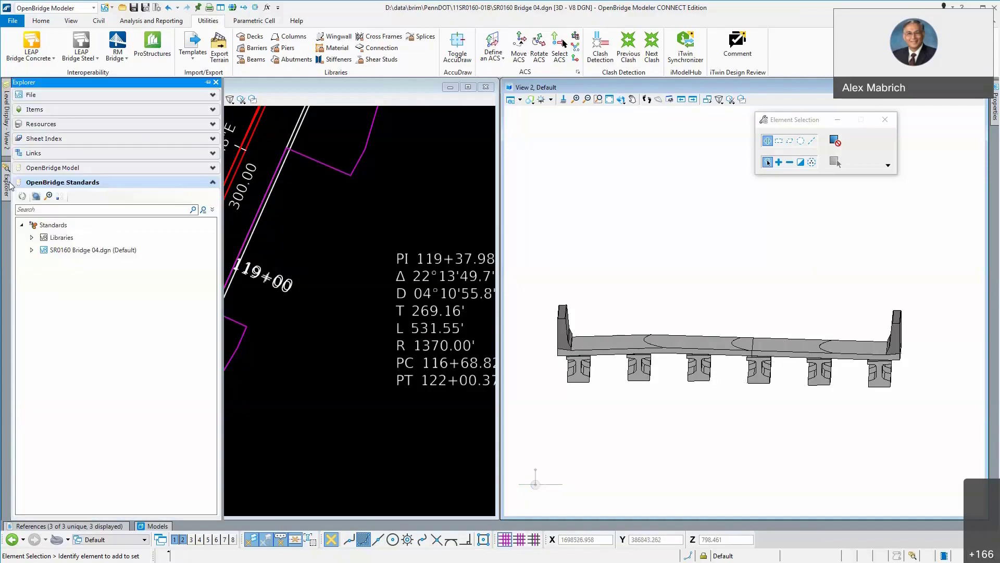
left_click(52, 167)
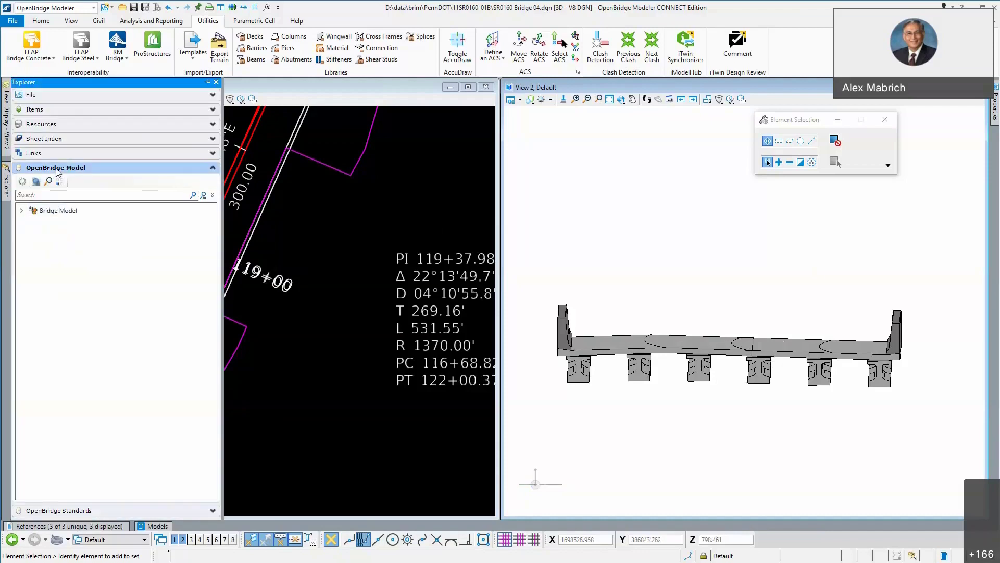
left_click(22, 210)
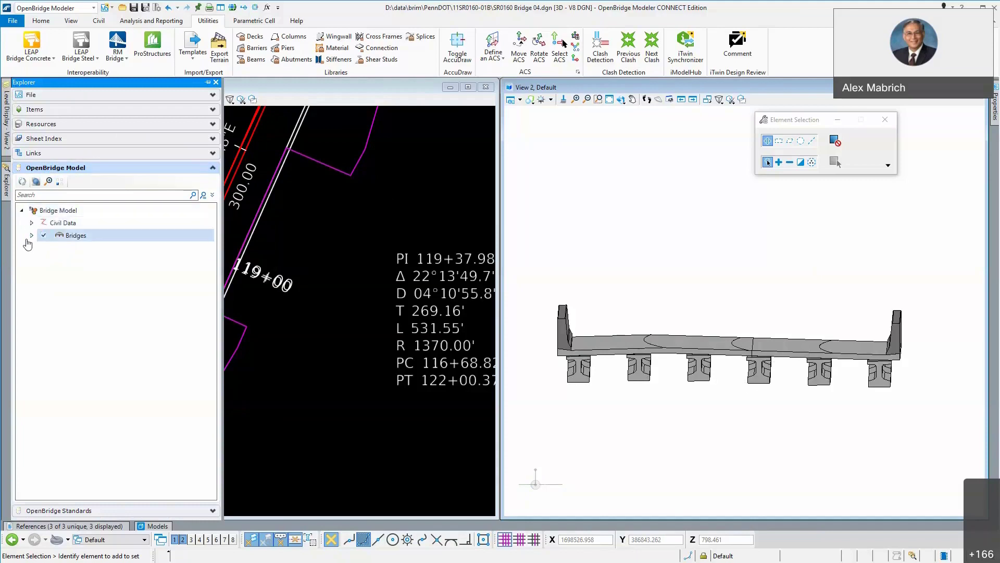
left_click(31, 235)
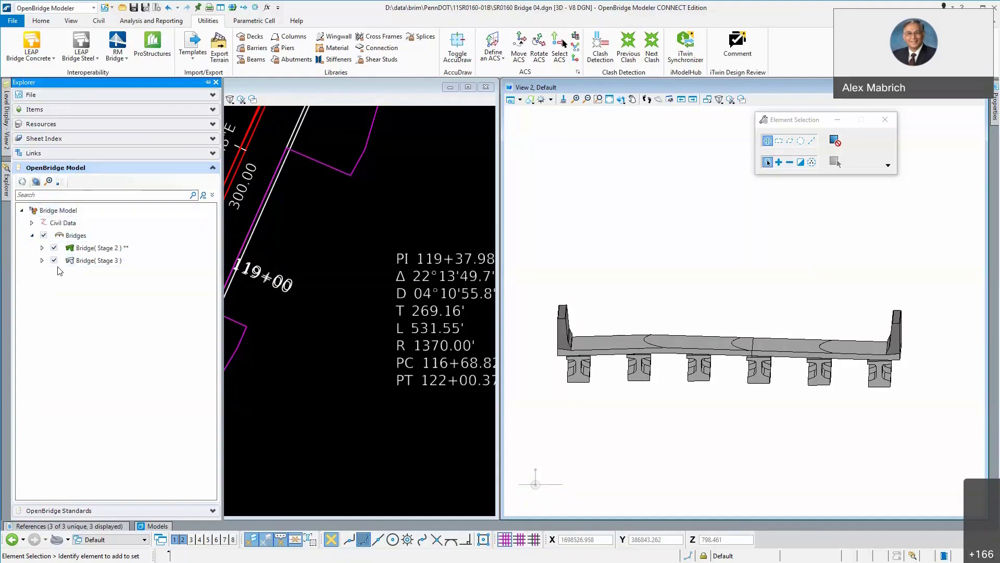
left_click(54, 261)
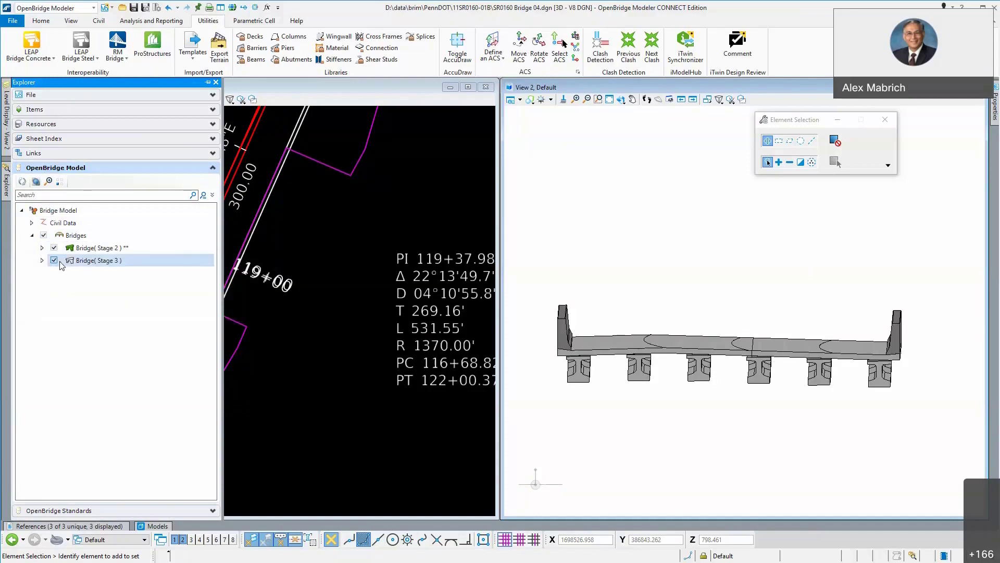
left_click(54, 260)
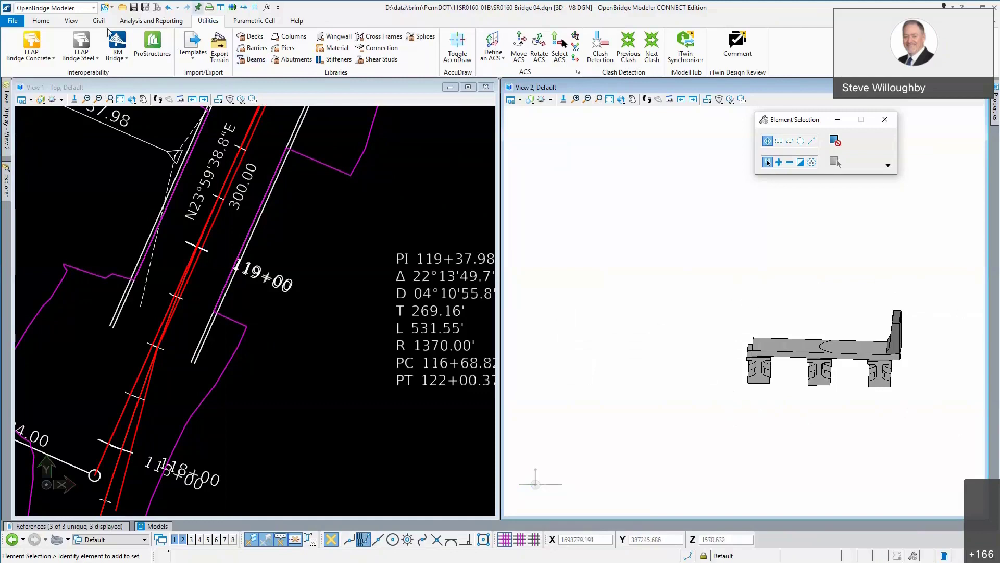
Step: Look over the LEAP Bridge Concrete transfer options and expand the Stage 2 bridge in the model tree
left_click(37, 57)
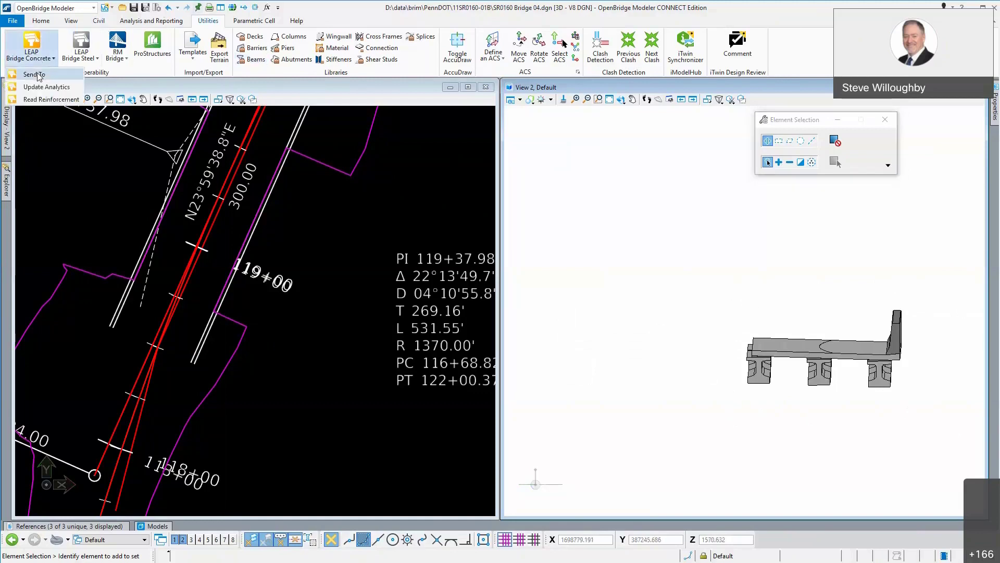
left_click(580, 282)
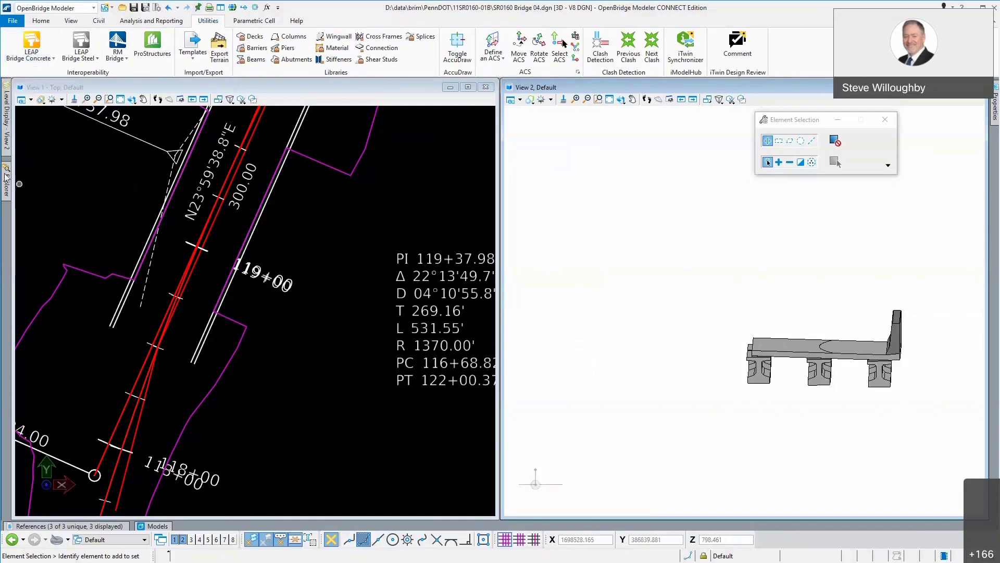
mouse_move(5, 175)
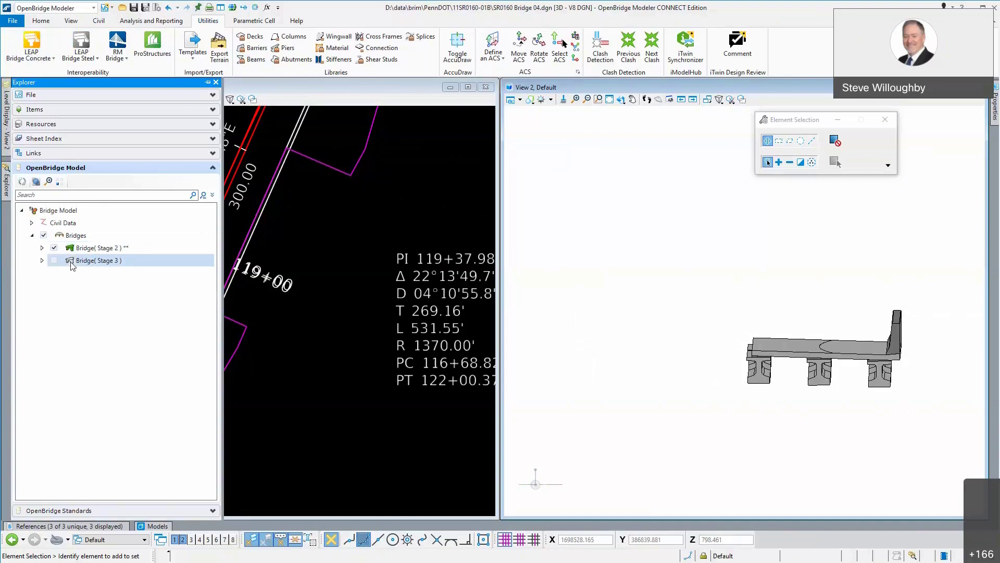
left_click(42, 248)
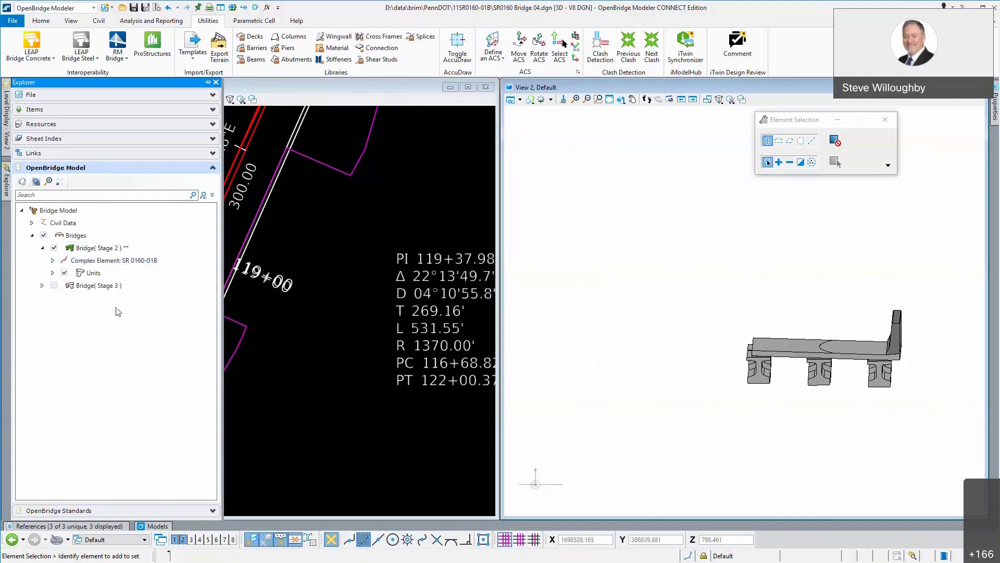
Step: Expand the Stage 2 bridge's units in the model tree and look over the update and activation options of both stage bridges
left_click(53, 272)
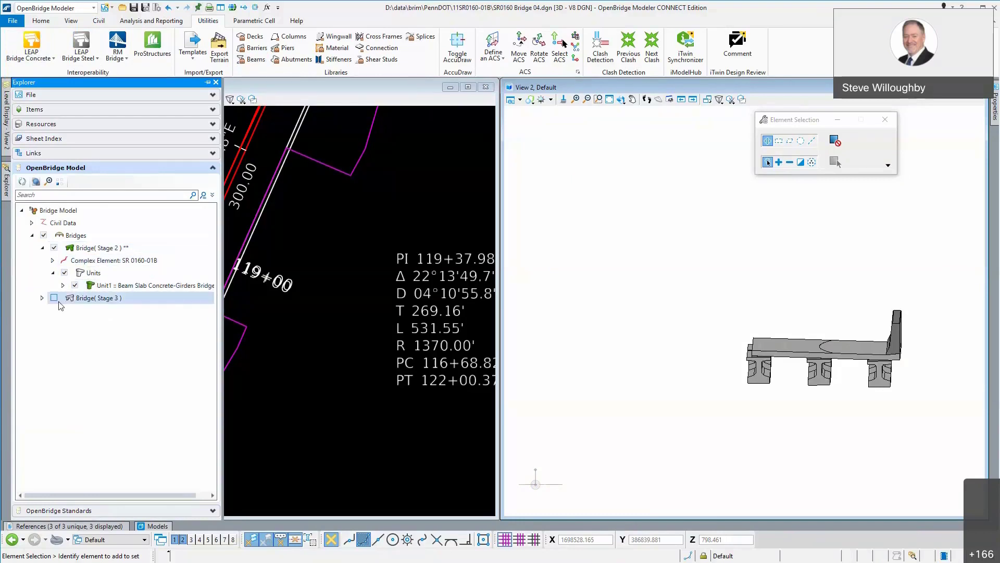
right_click(109, 252)
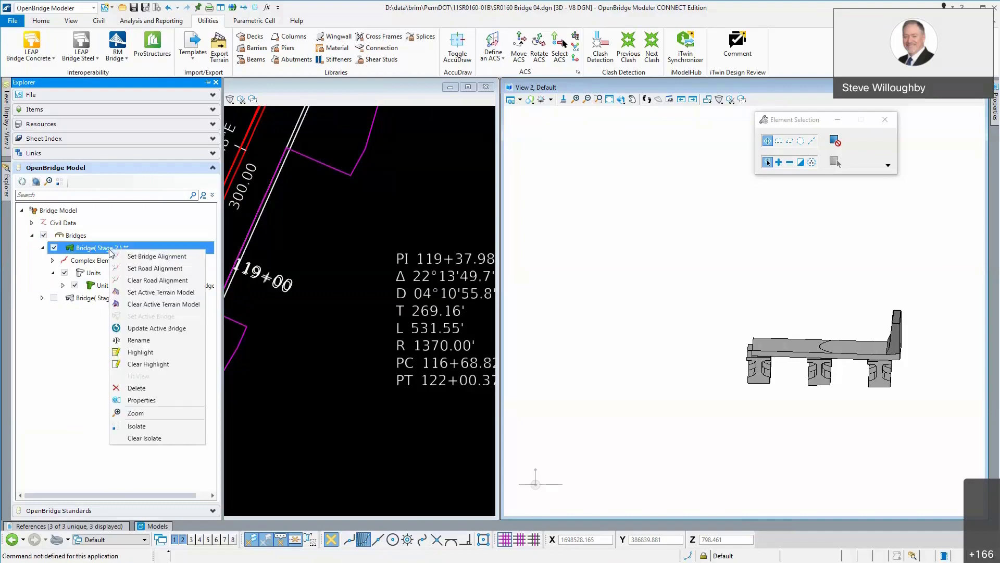
left_click(172, 330)
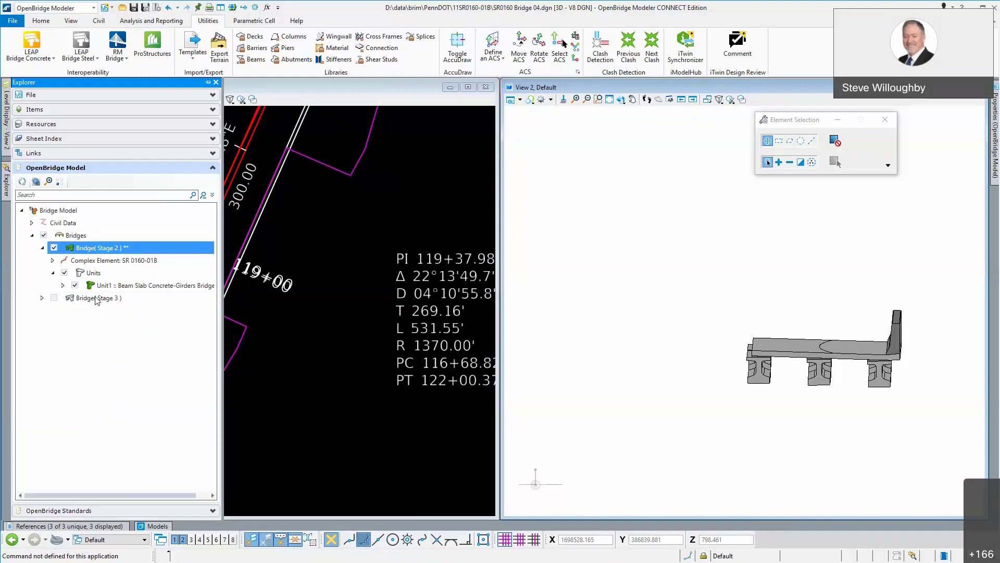
right_click(101, 301)
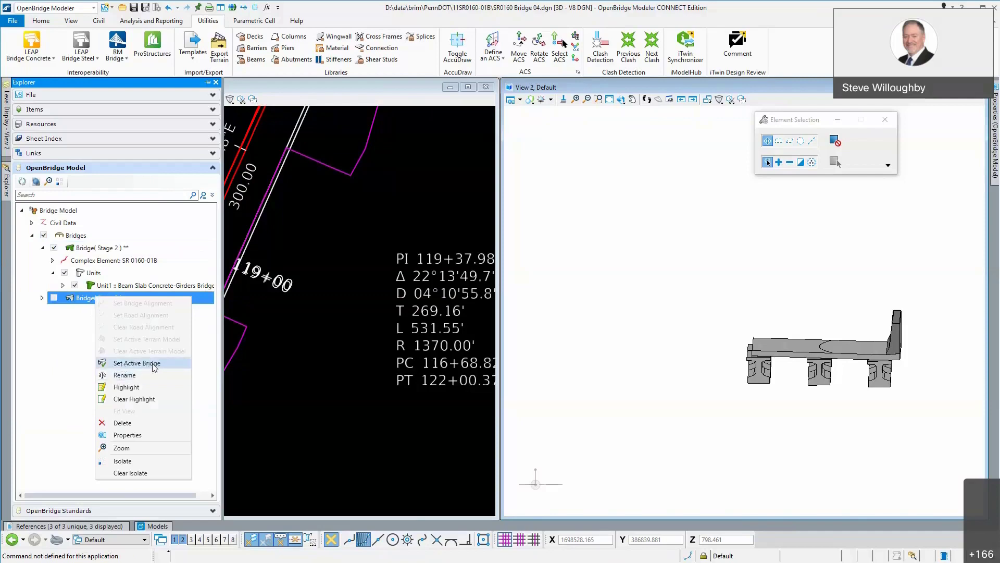
left_click(52, 356)
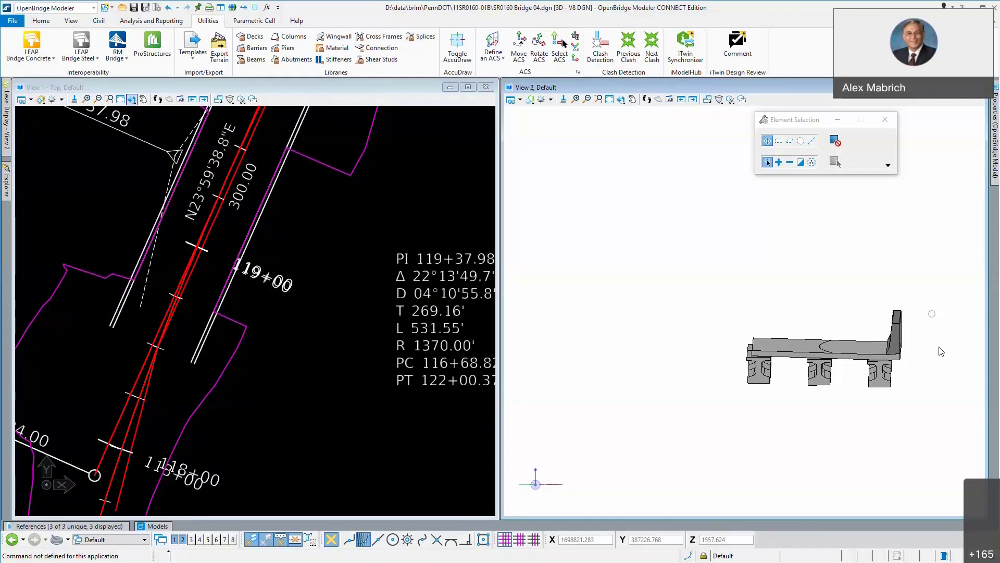
Step: Rotate View 2 to examine the isolated Stage 2 bridge's deck, barrier and girders at an oblique angle
left_click(621, 99)
left_click(749, 301)
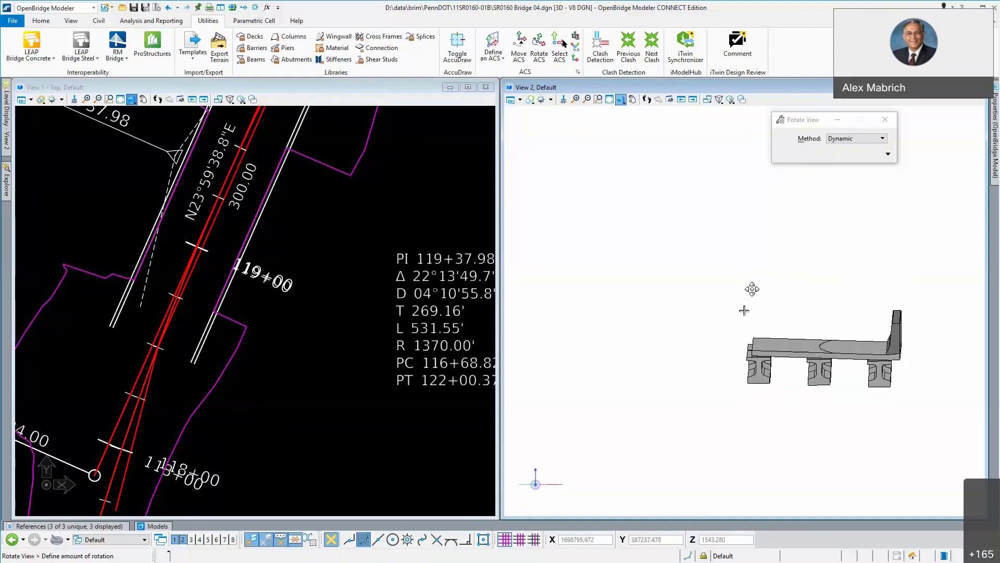
left_click(751, 287)
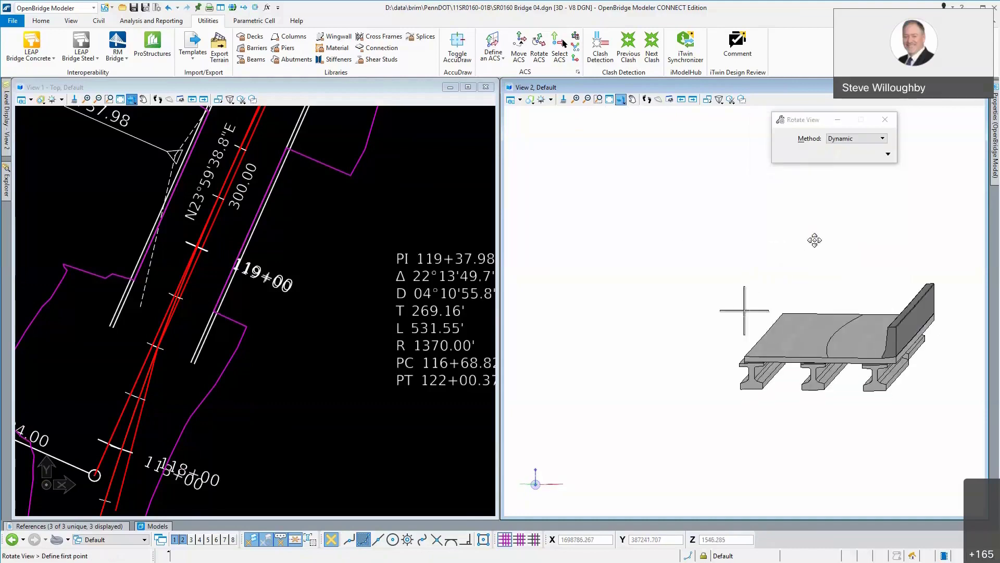
right_click(708, 255)
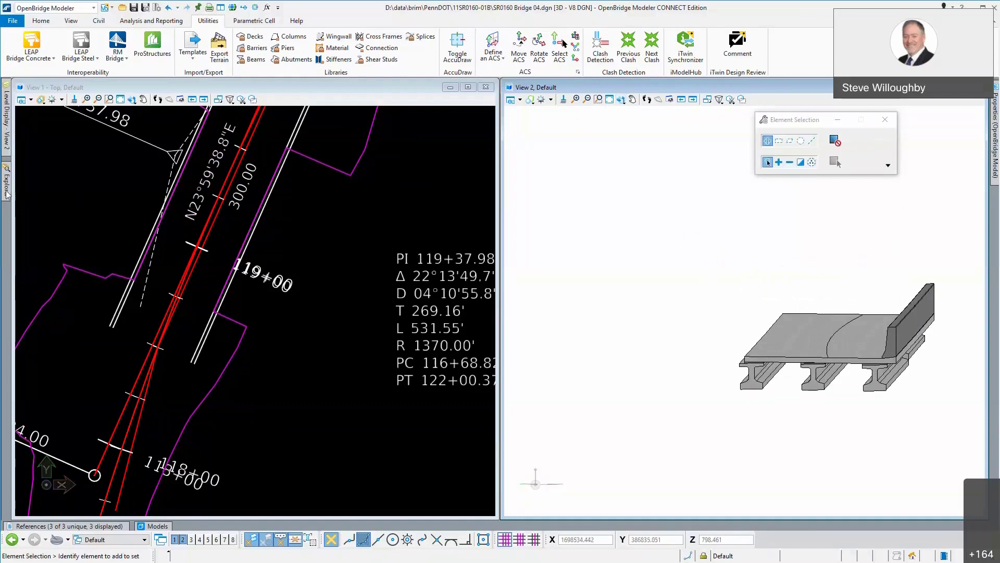
Step: Turn the Stage 3 bridge's display back on and select the Stg Const Line in the plan view
mouse_move(6, 182)
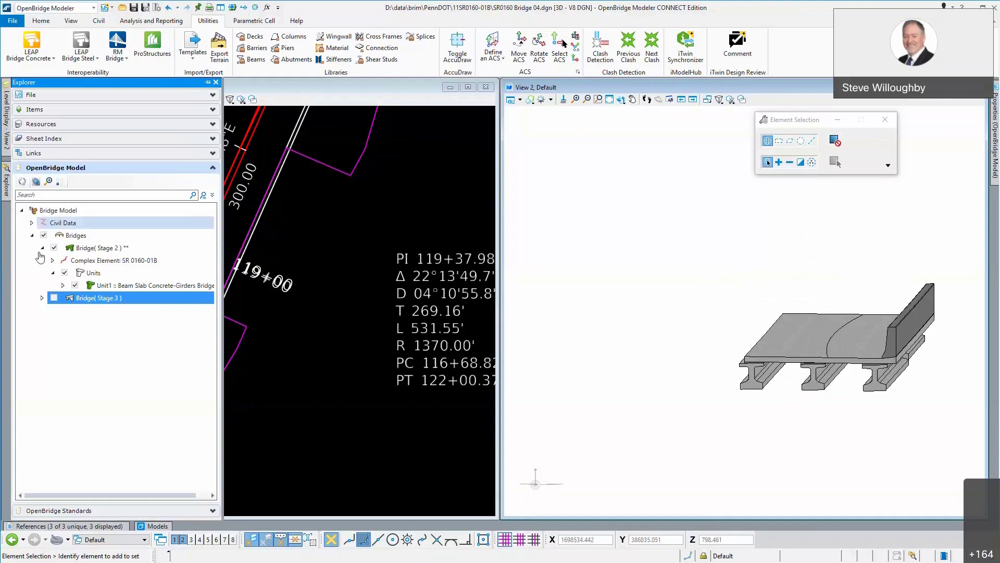
left_click(54, 298)
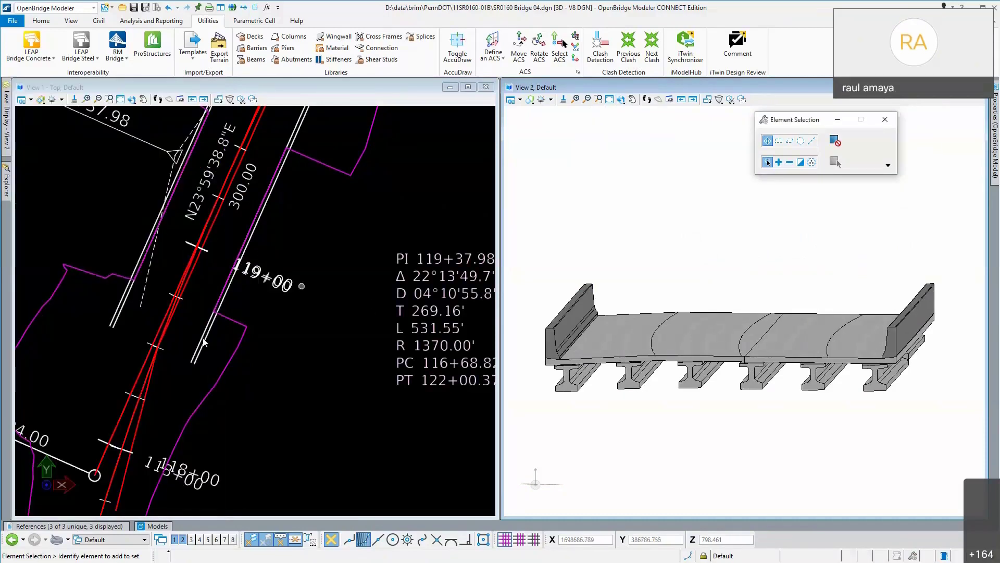
left_click(159, 370)
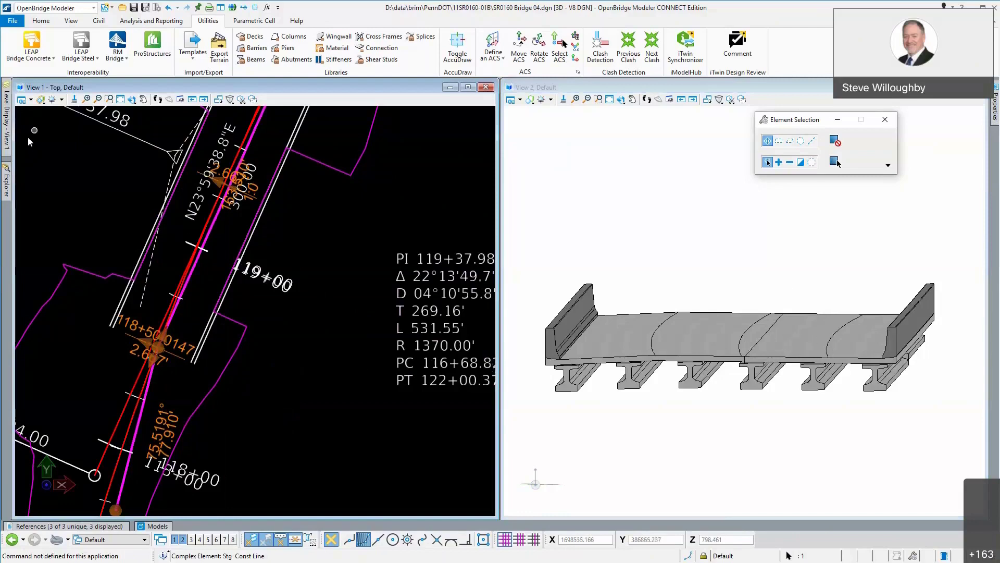
Step: Make the Stage 3 bridge the active bridge and hide the Stage 2 bridge
left_click(5, 186)
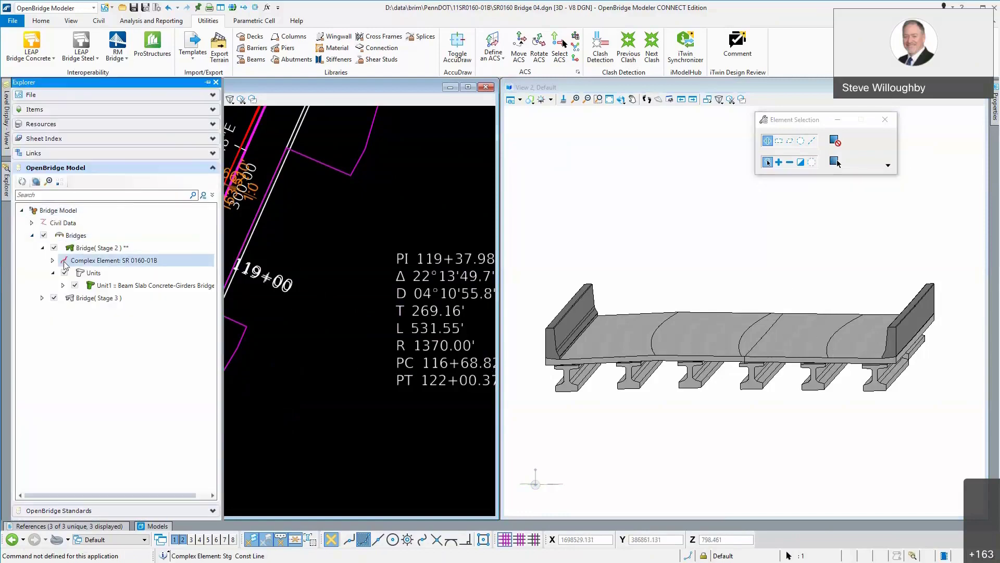
right_click(96, 298)
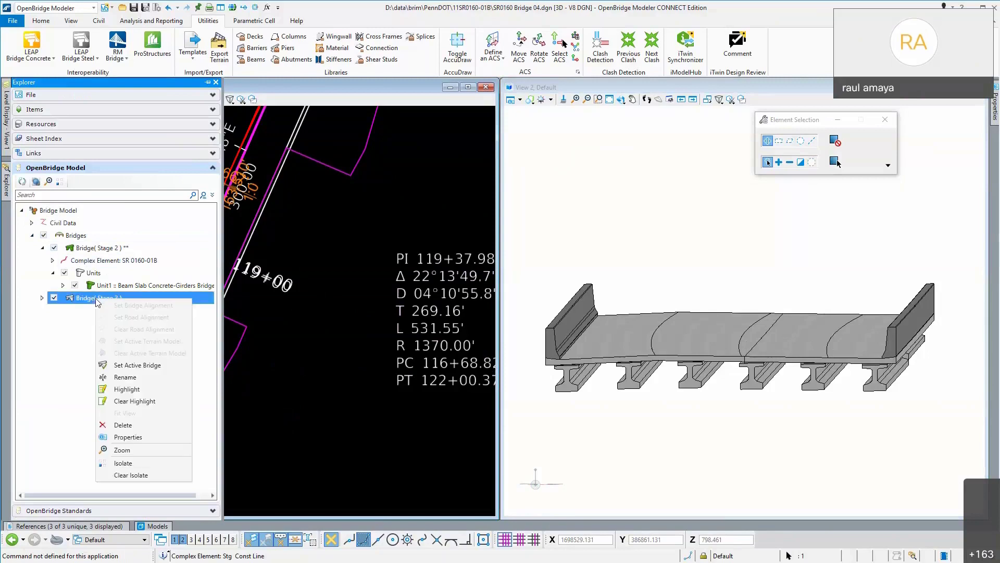
left_click(120, 366)
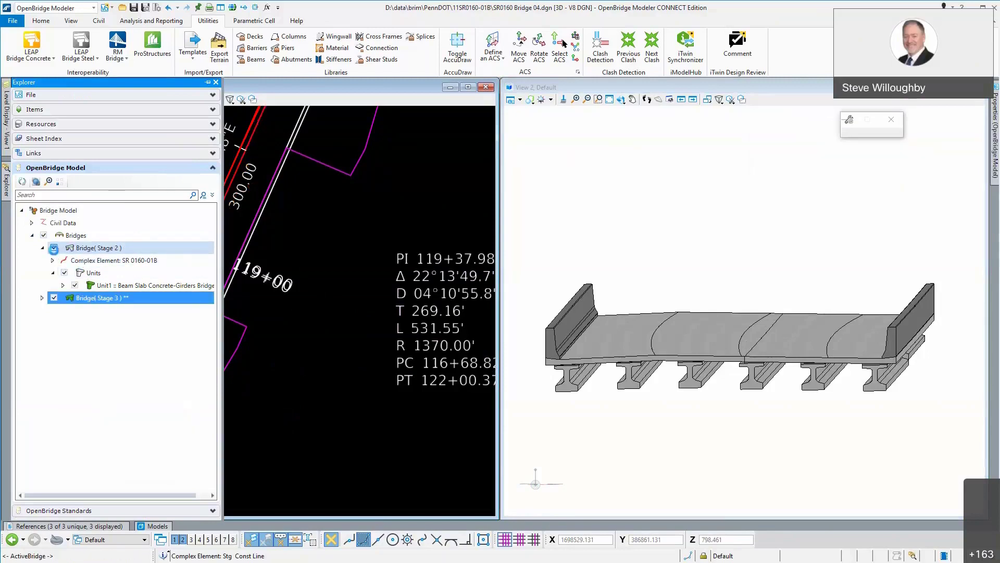
left_click(51, 248)
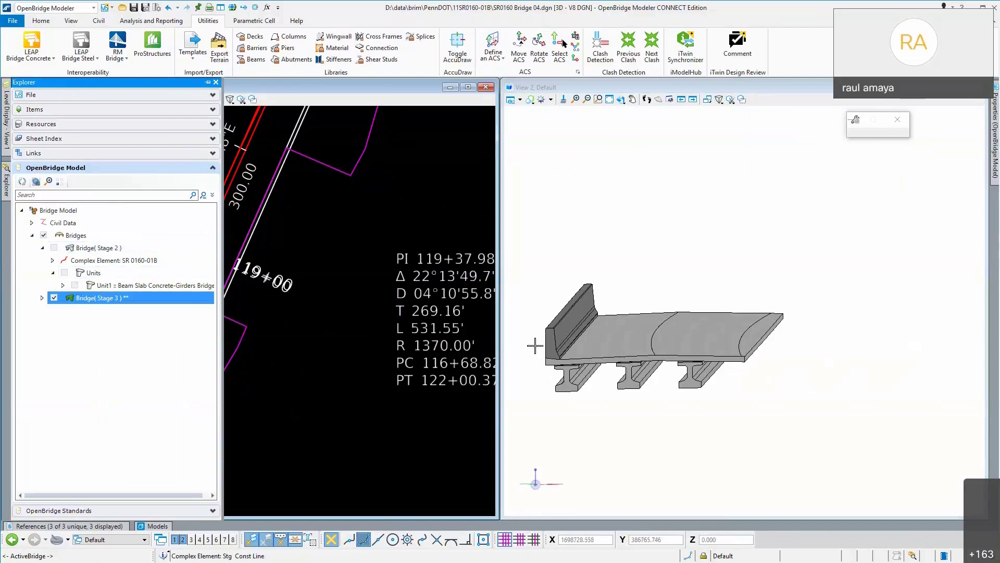
Step: Examine the Stage 3 deck, barrier and girders from several angles in View 2
scroll(533, 329, "up", 1)
scroll(533, 329, "up", 1)
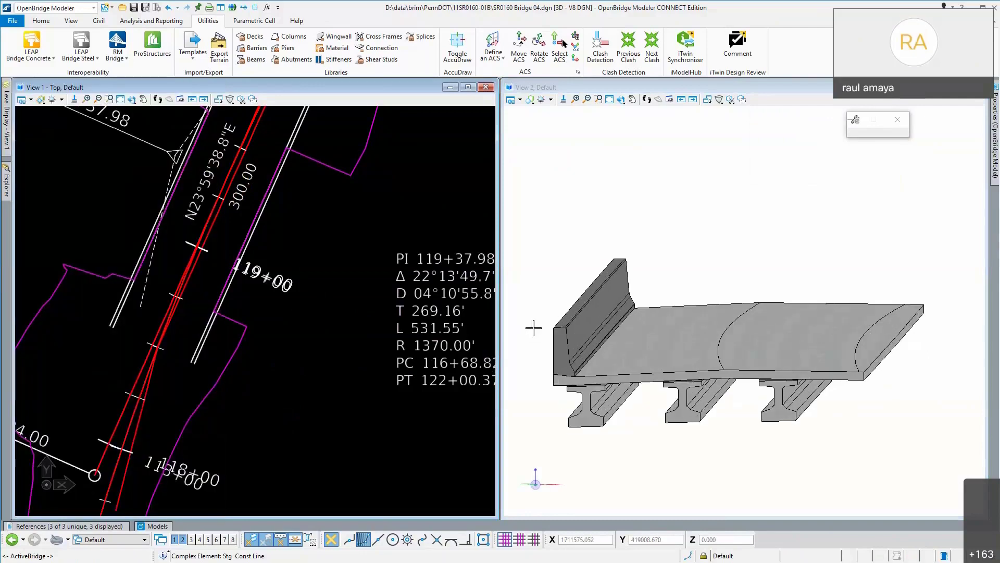
left_click(622, 100)
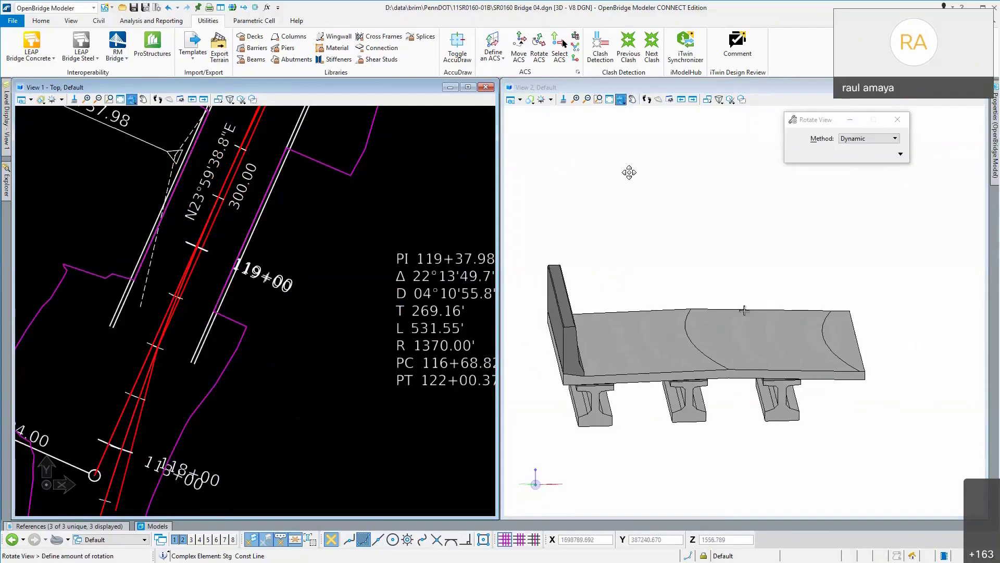
left_click(631, 175)
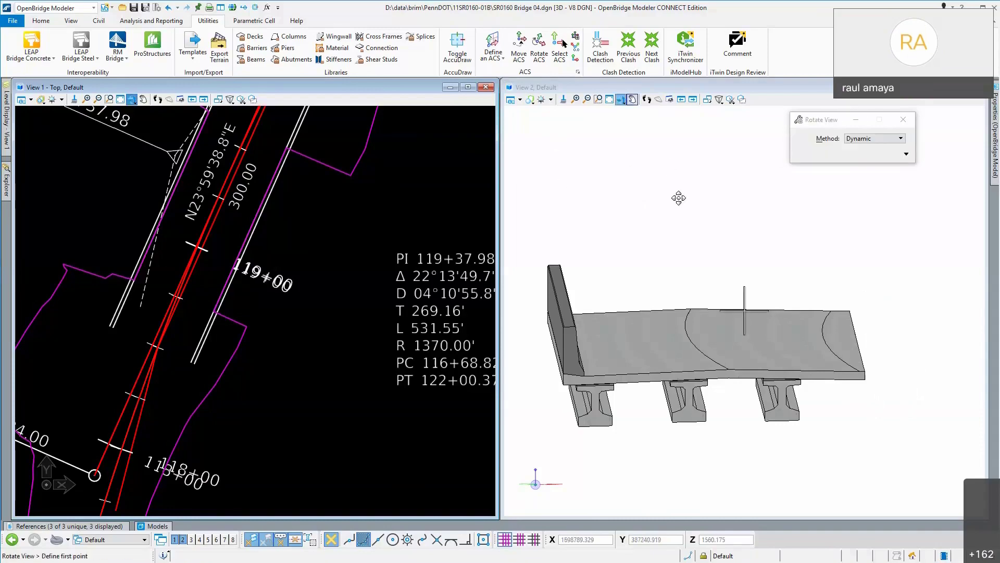
left_click(795, 241)
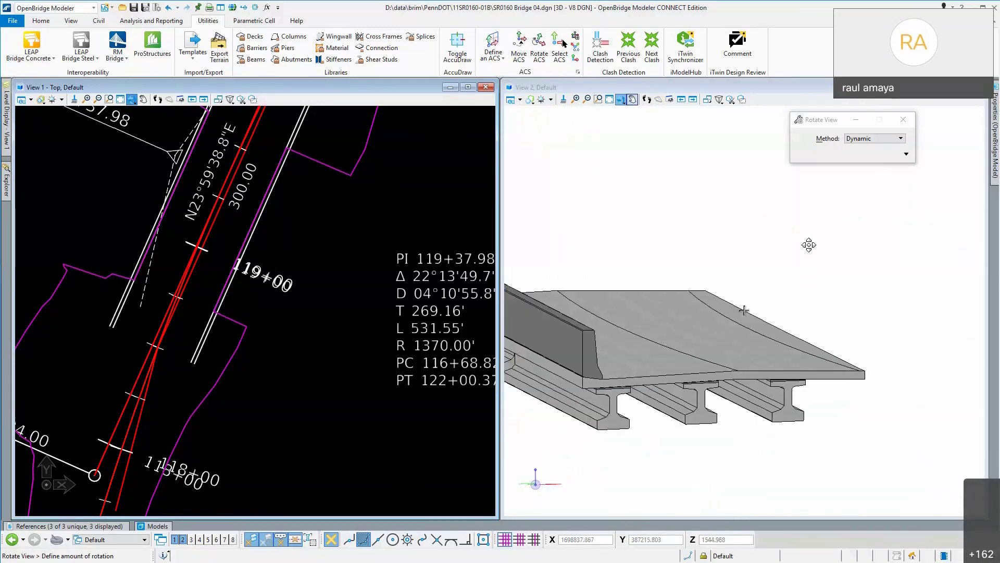
left_click(778, 242)
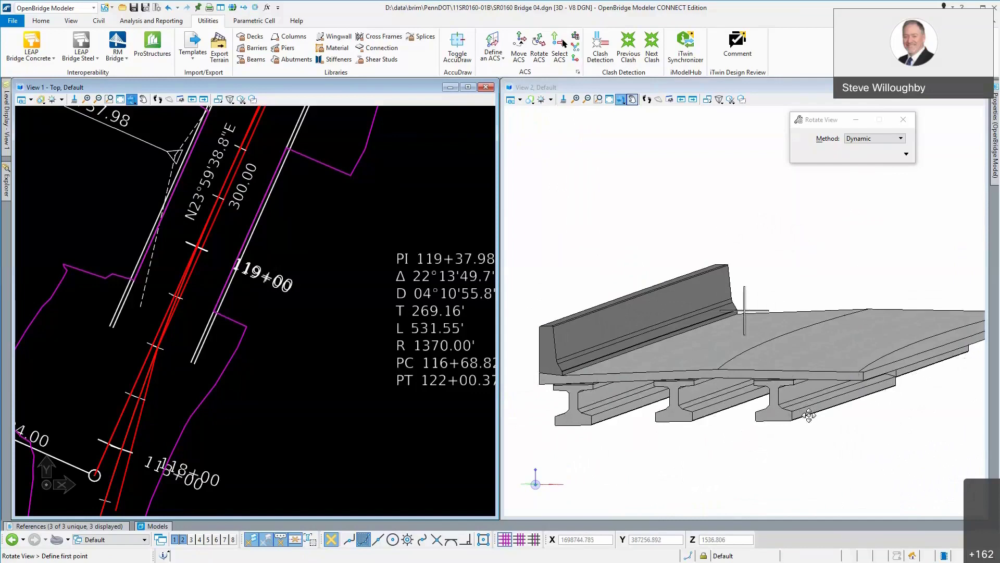
left_click(158, 99)
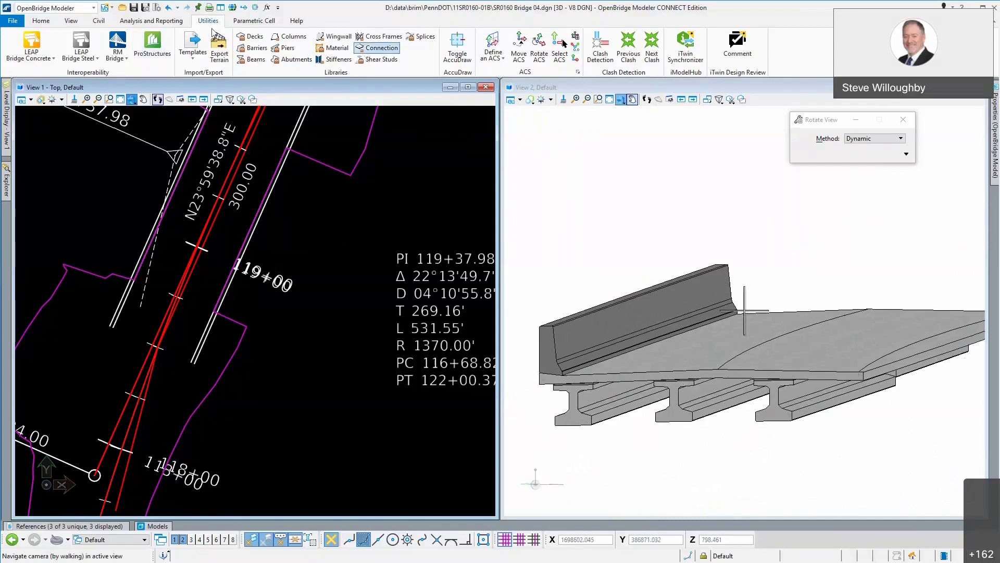
left_click(41, 21)
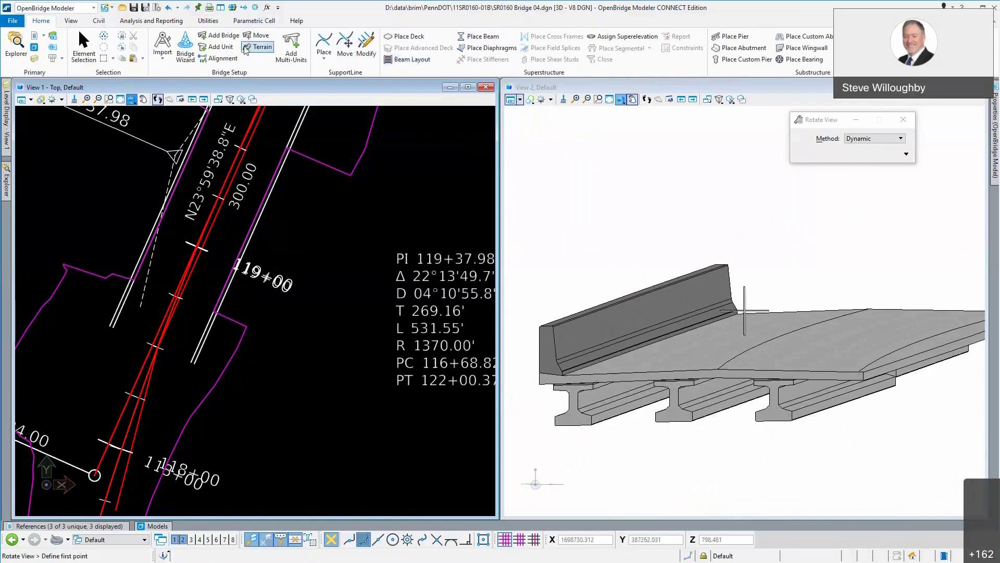
right_click(688, 193)
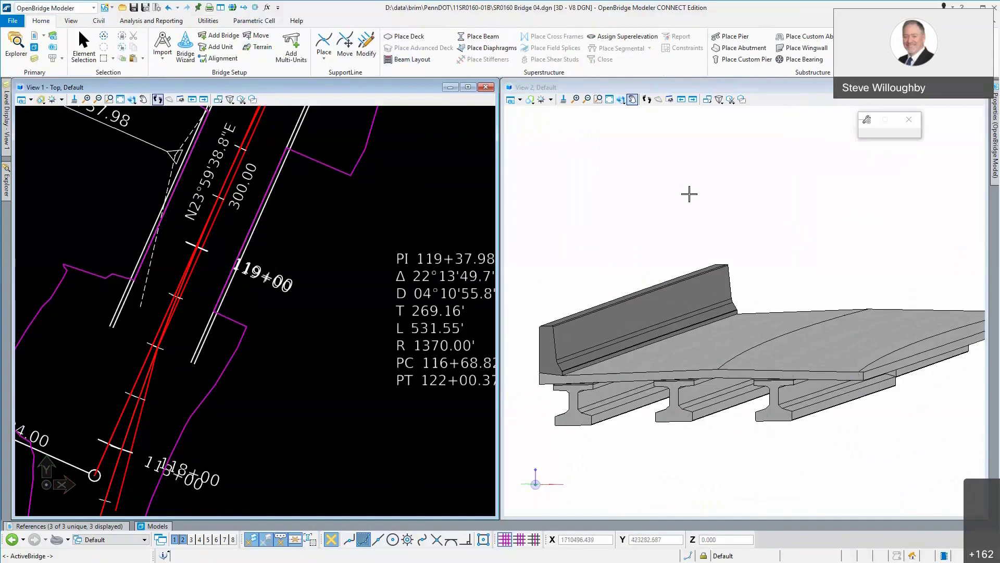
right_click(689, 194)
left_click(732, 231)
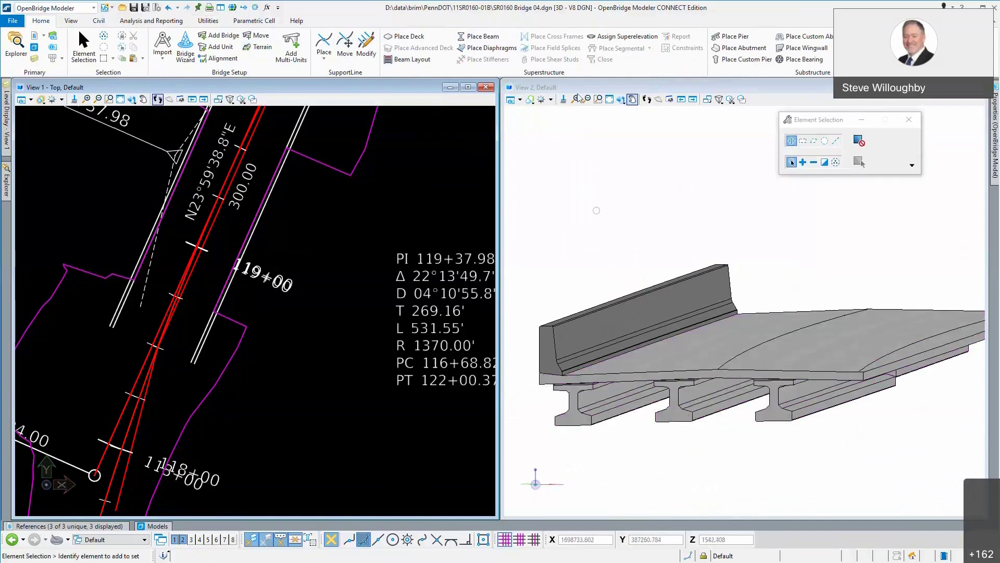
Step: Select the Stage 3 bridge's beam layout in View 2 and open its pattern for editing
left_click(621, 99)
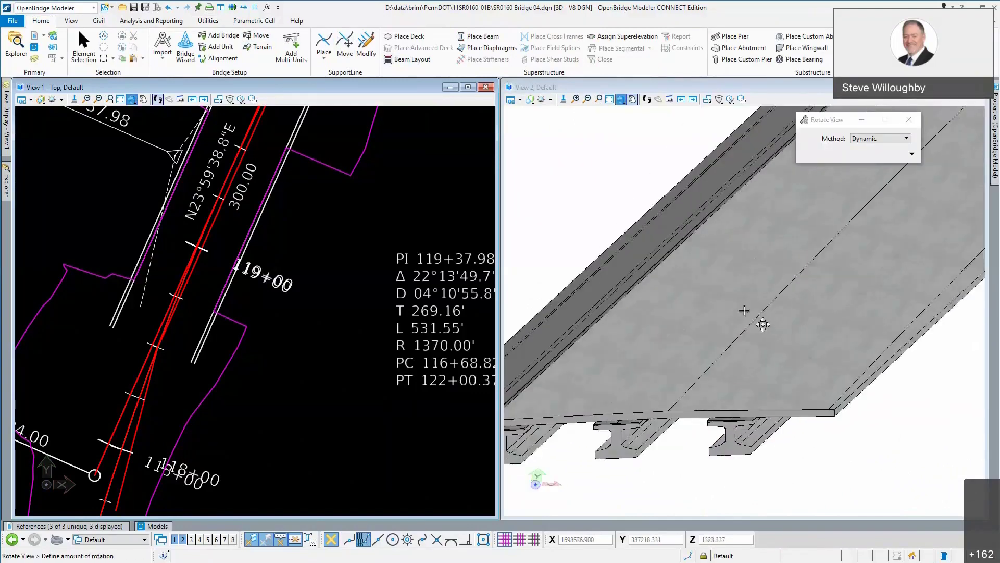
left_click(641, 359)
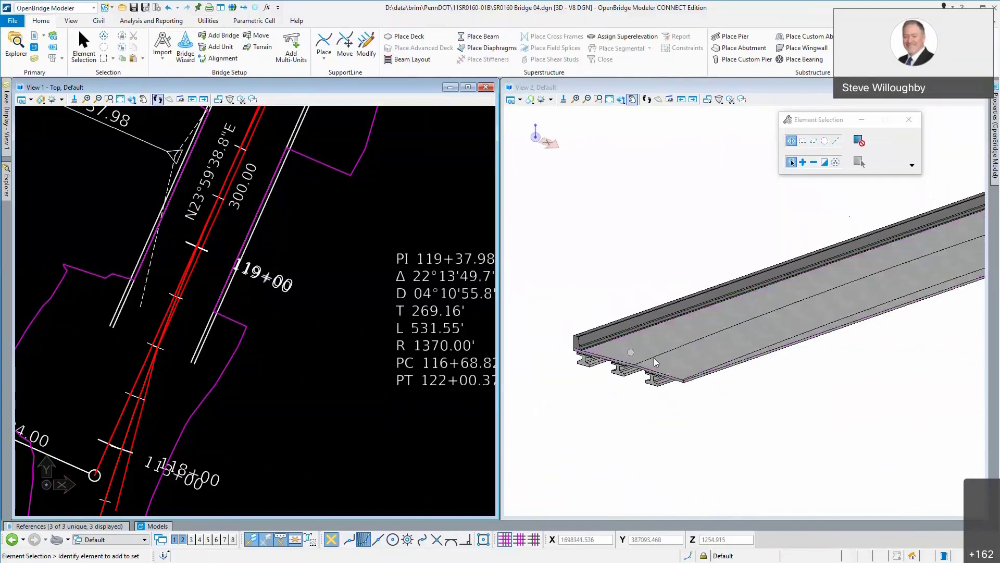
left_click(621, 99)
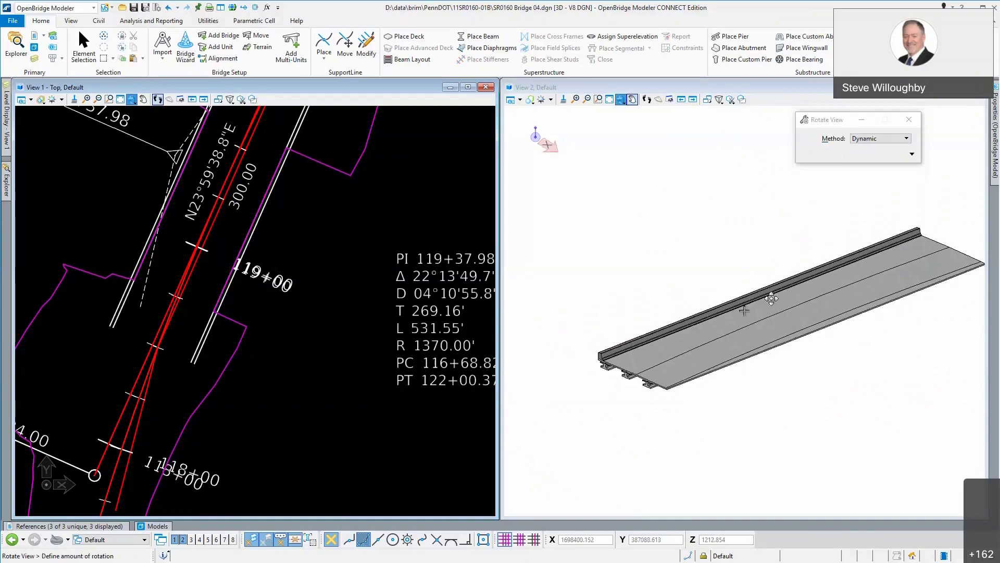
left_click(771, 339)
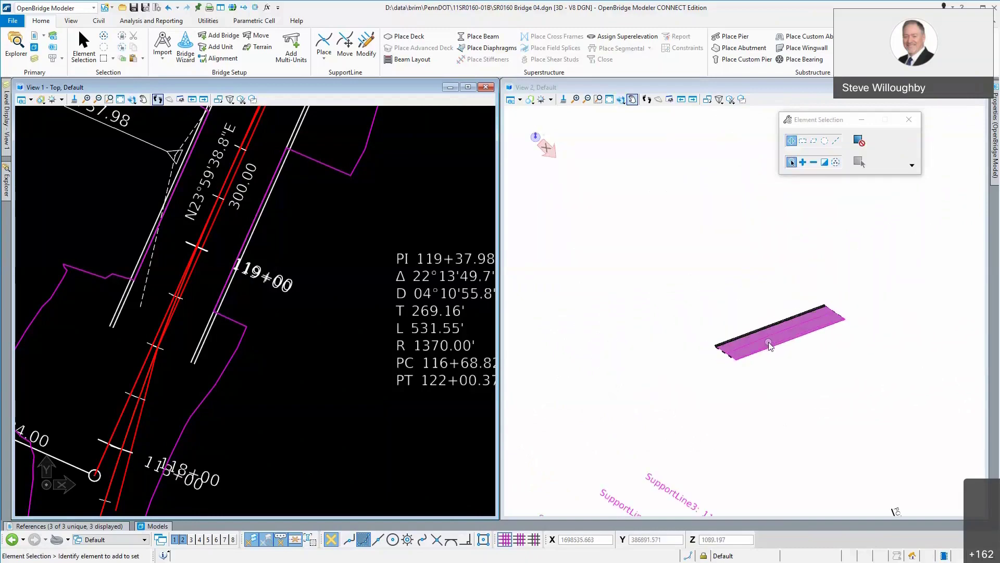
scroll(764, 465, "up", 5)
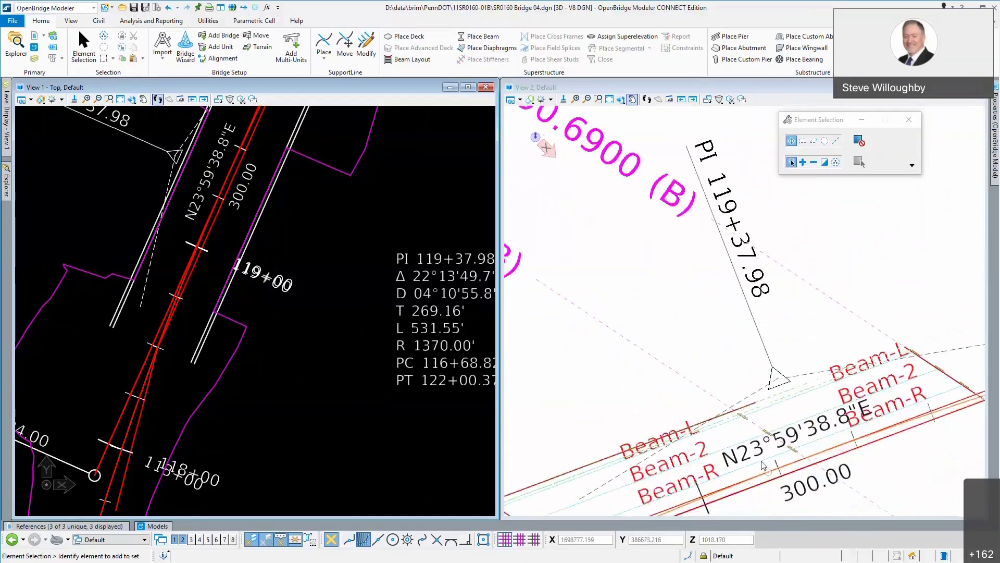
scroll(764, 465, "up", 2)
scroll(781, 355, "up", 2)
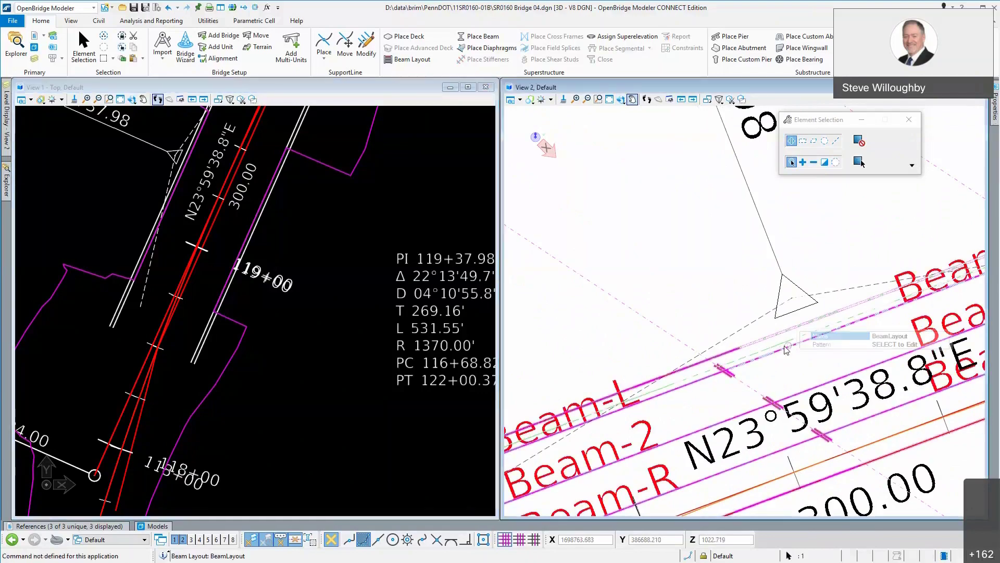
left_click(944, 344)
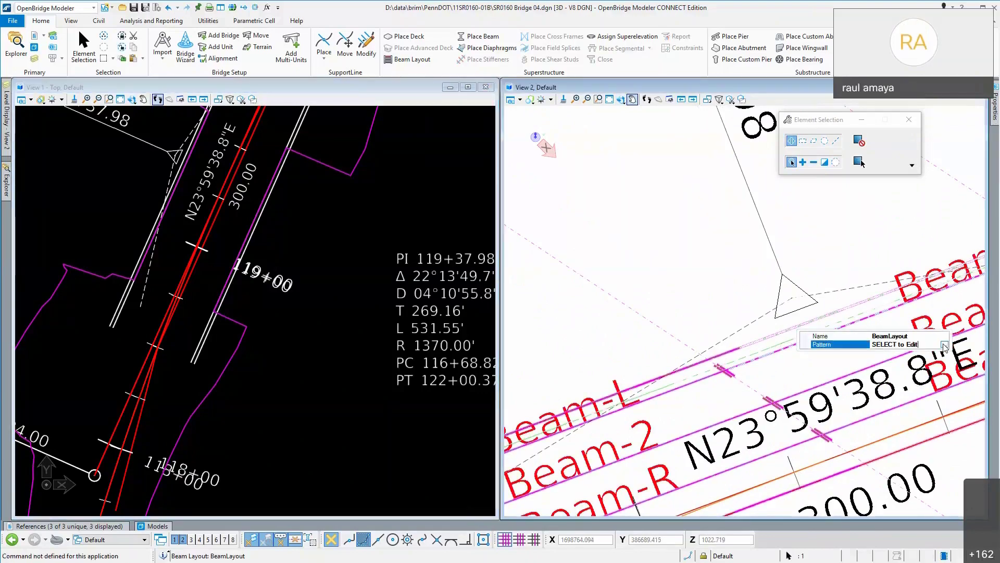
left_click(945, 345)
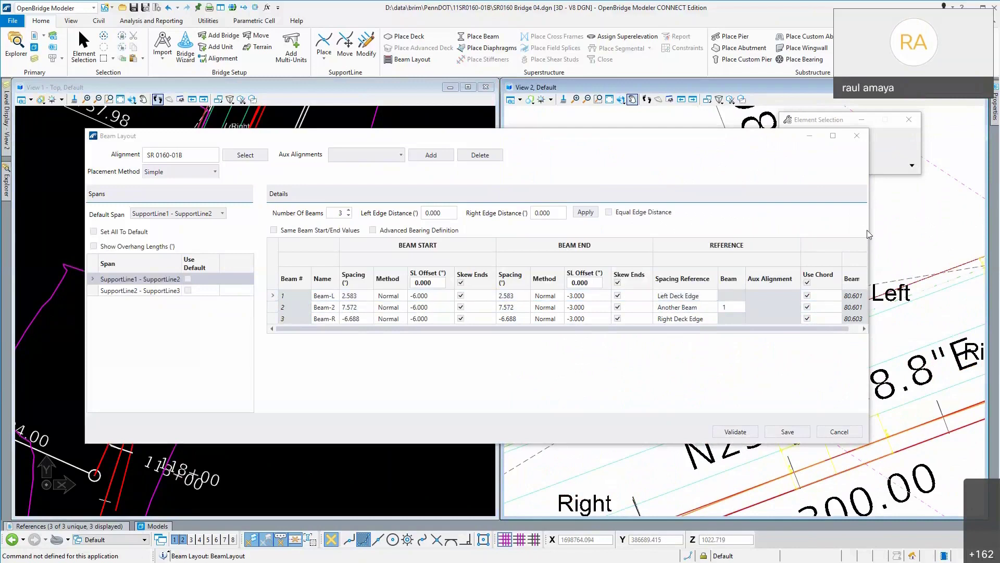
Step: Review the spacing reference options for Beam-2 in the full beam table, then close the beam layout without saving
left_click_drag(869, 233, 915, 222)
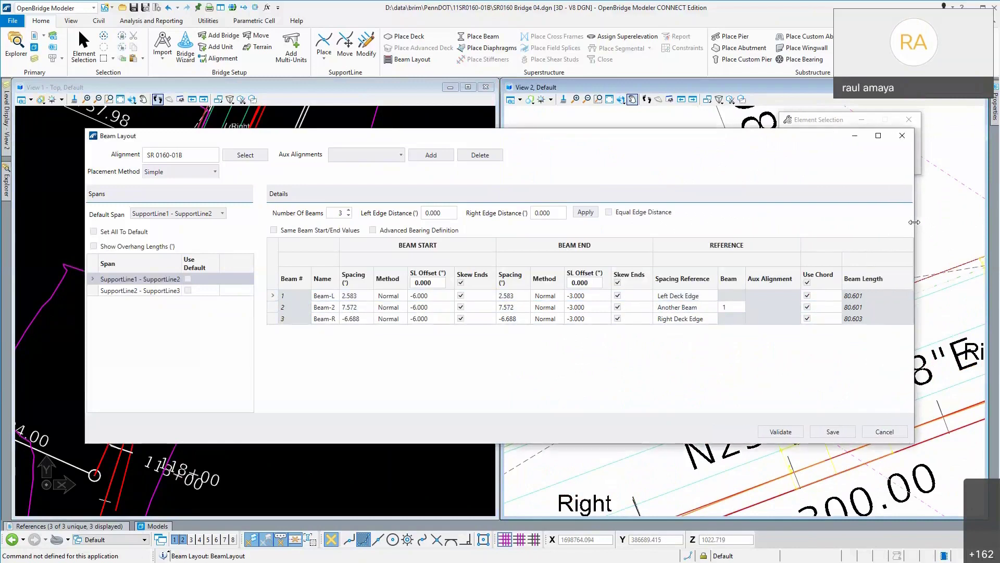
left_click(701, 309)
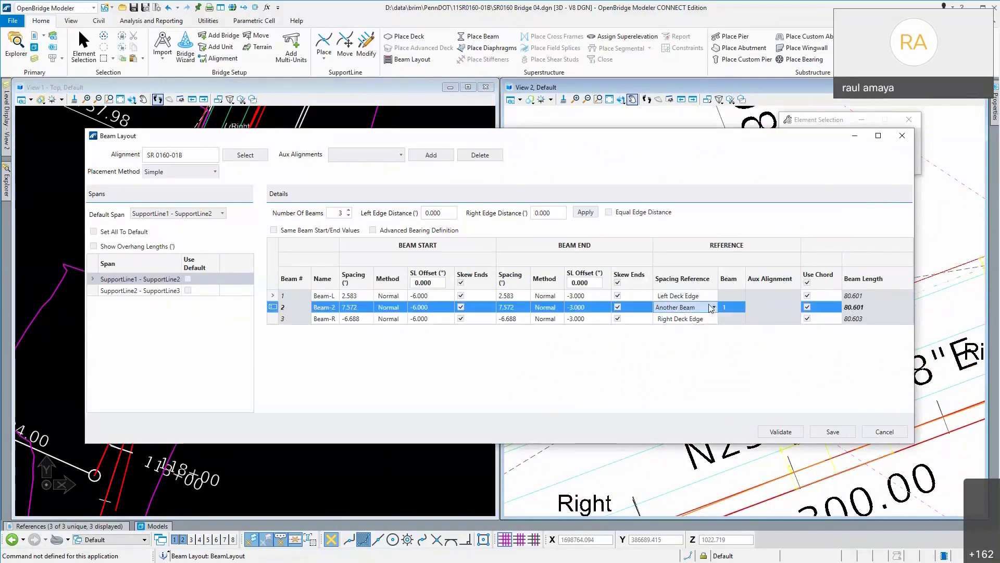
left_click(712, 308)
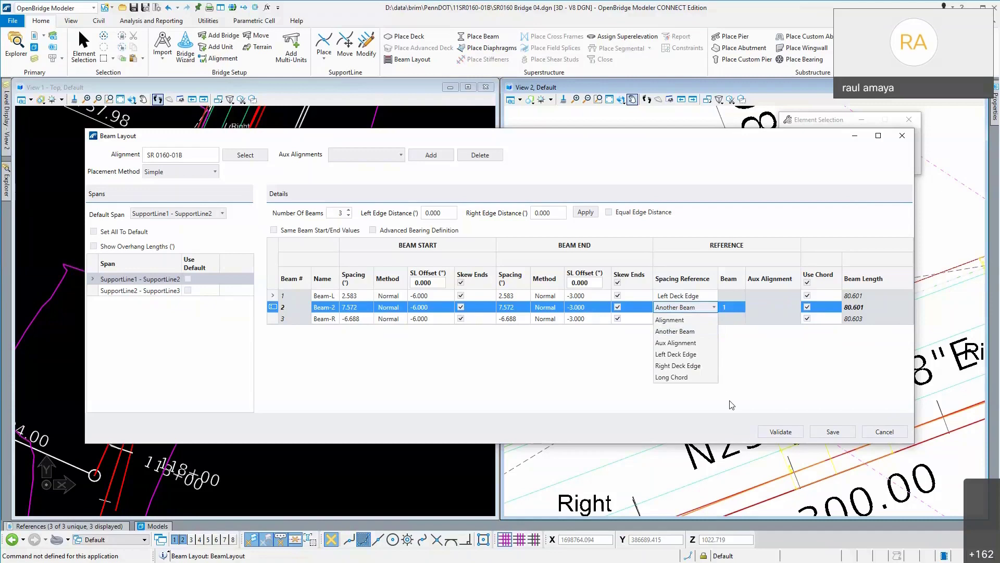
left_click(729, 433)
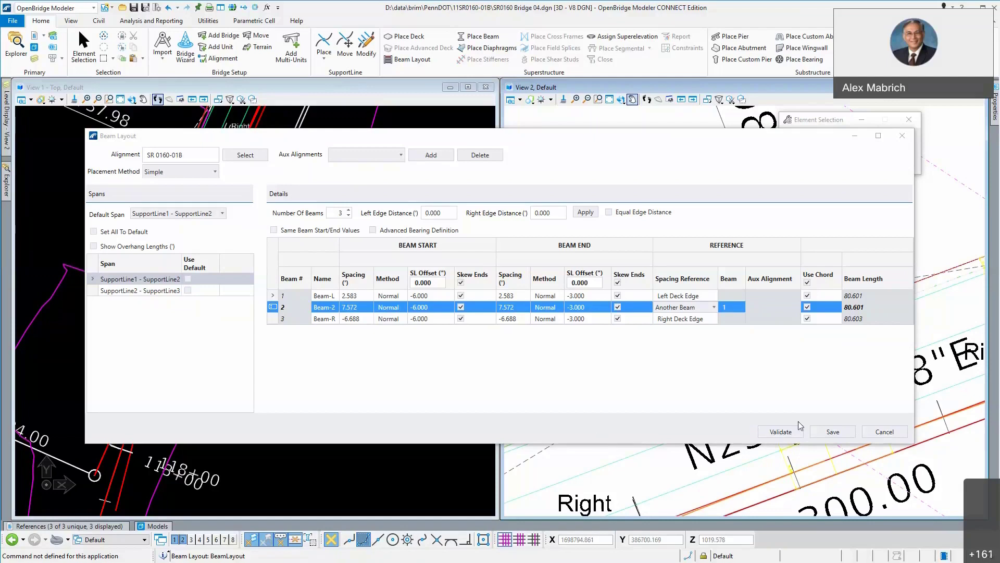
left_click(888, 432)
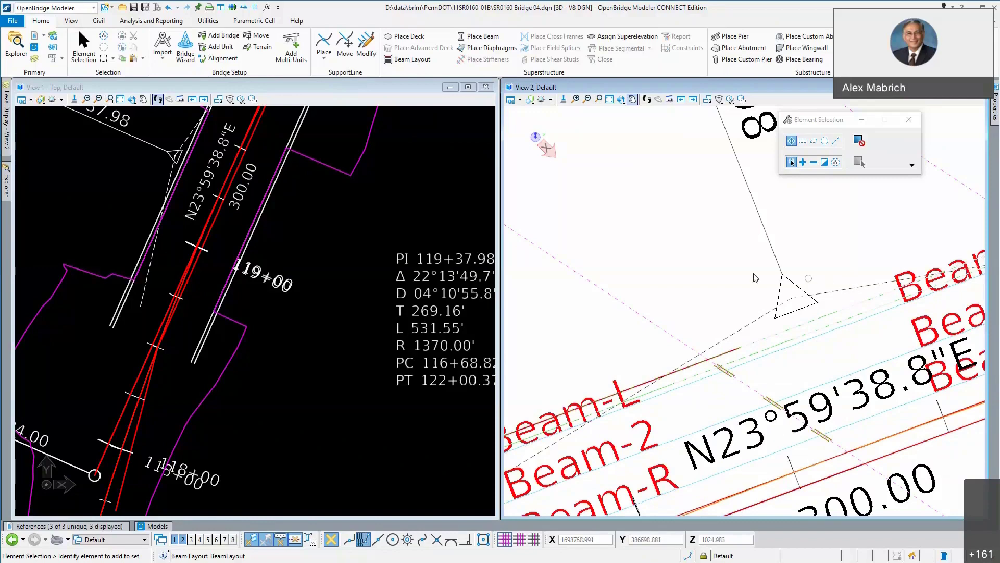
Step: Examine the alignment in the plan view and the Stage 3 beam lines, support lines and units in View 2
scroll(305, 302, "down", 2)
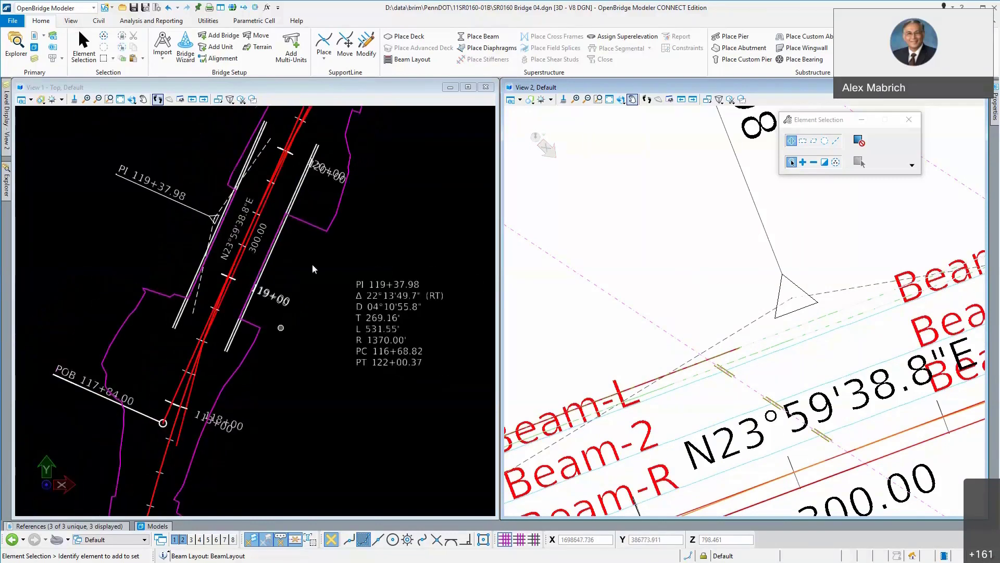
scroll(260, 162, "up", 1)
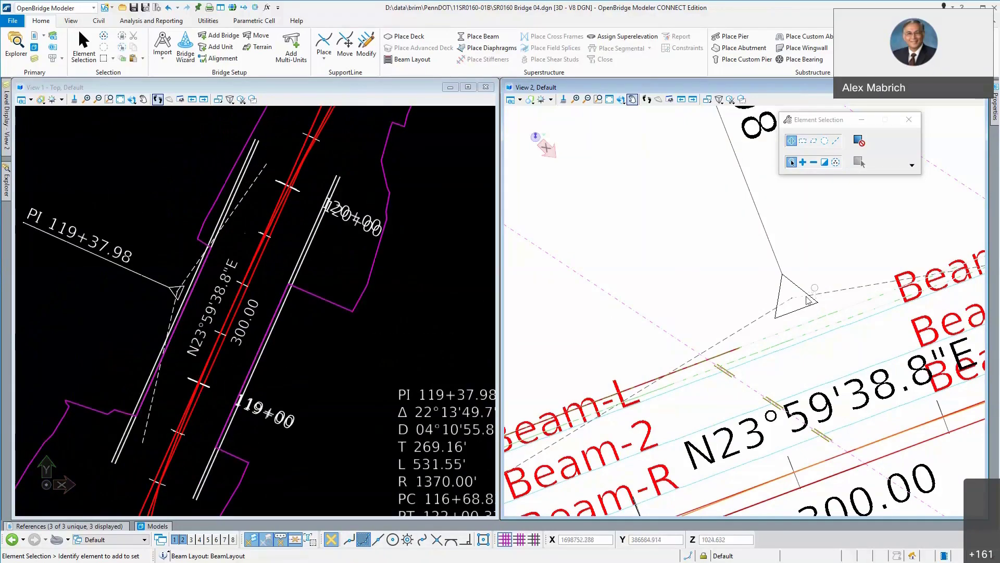
scroll(807, 297, "down", 1)
scroll(807, 297, "down", 1)
scroll(803, 297, "down", 1)
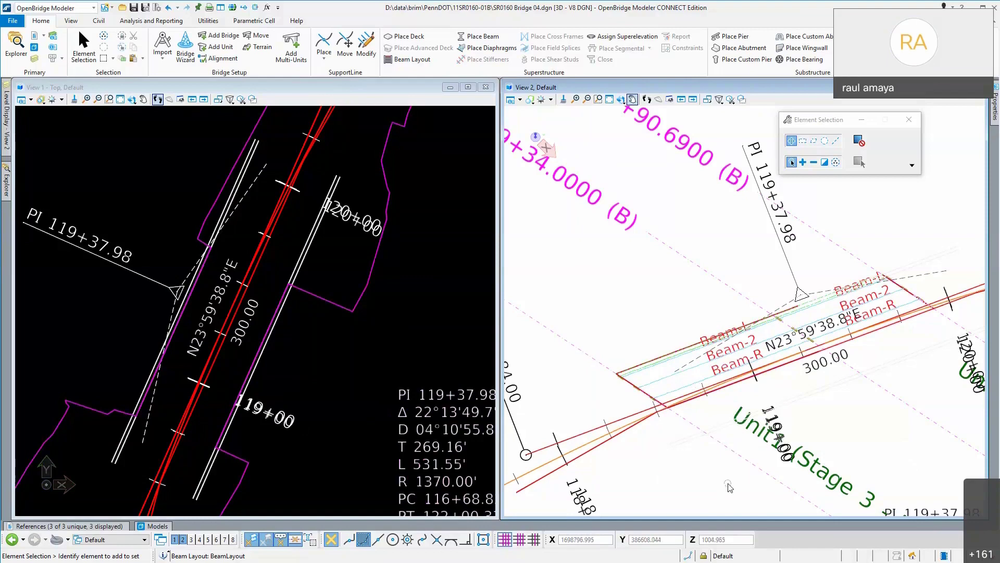
scroll(729, 487, "down", 1)
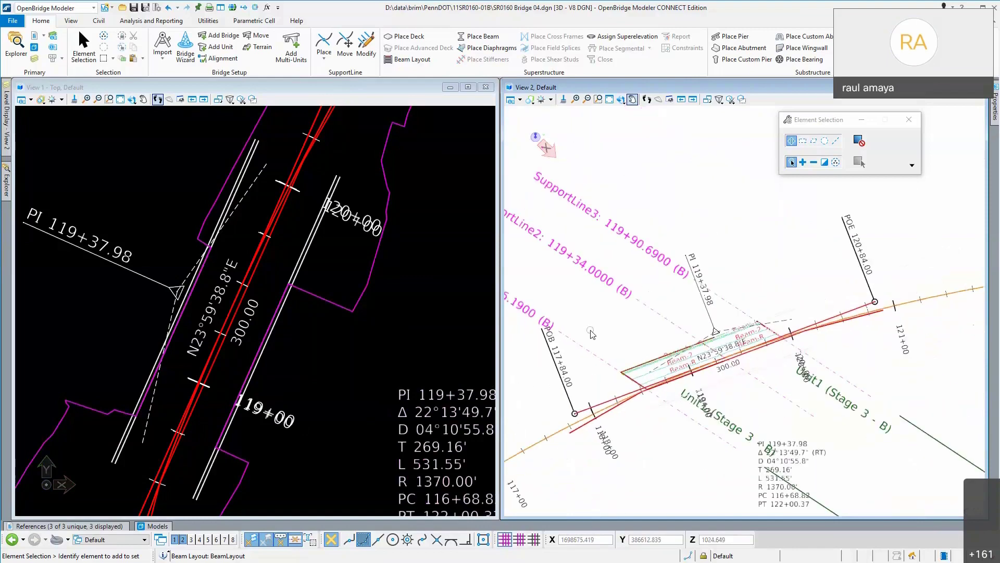
scroll(595, 334, "down", 1)
scroll(631, 362, "up", 1)
scroll(631, 362, "up", 1)
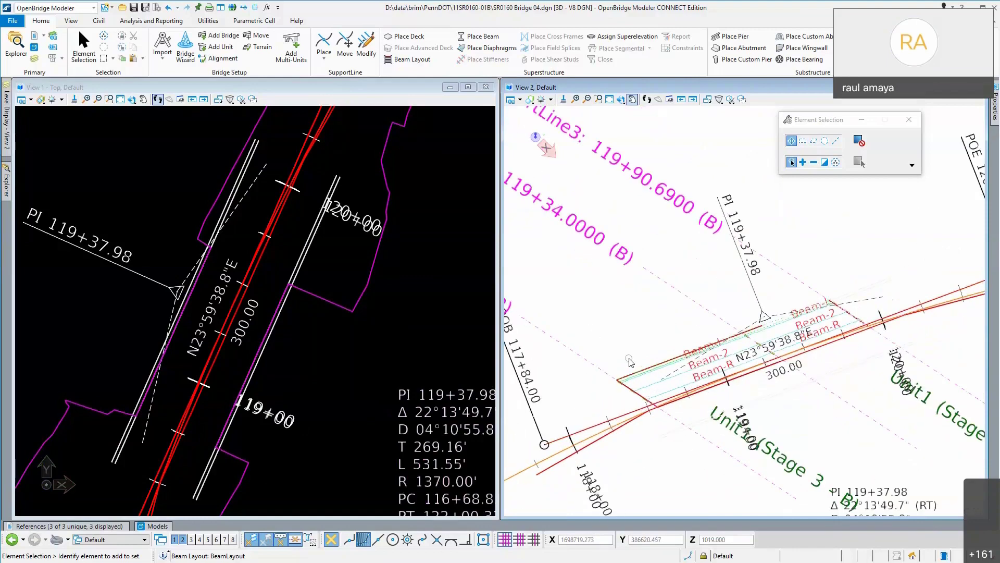